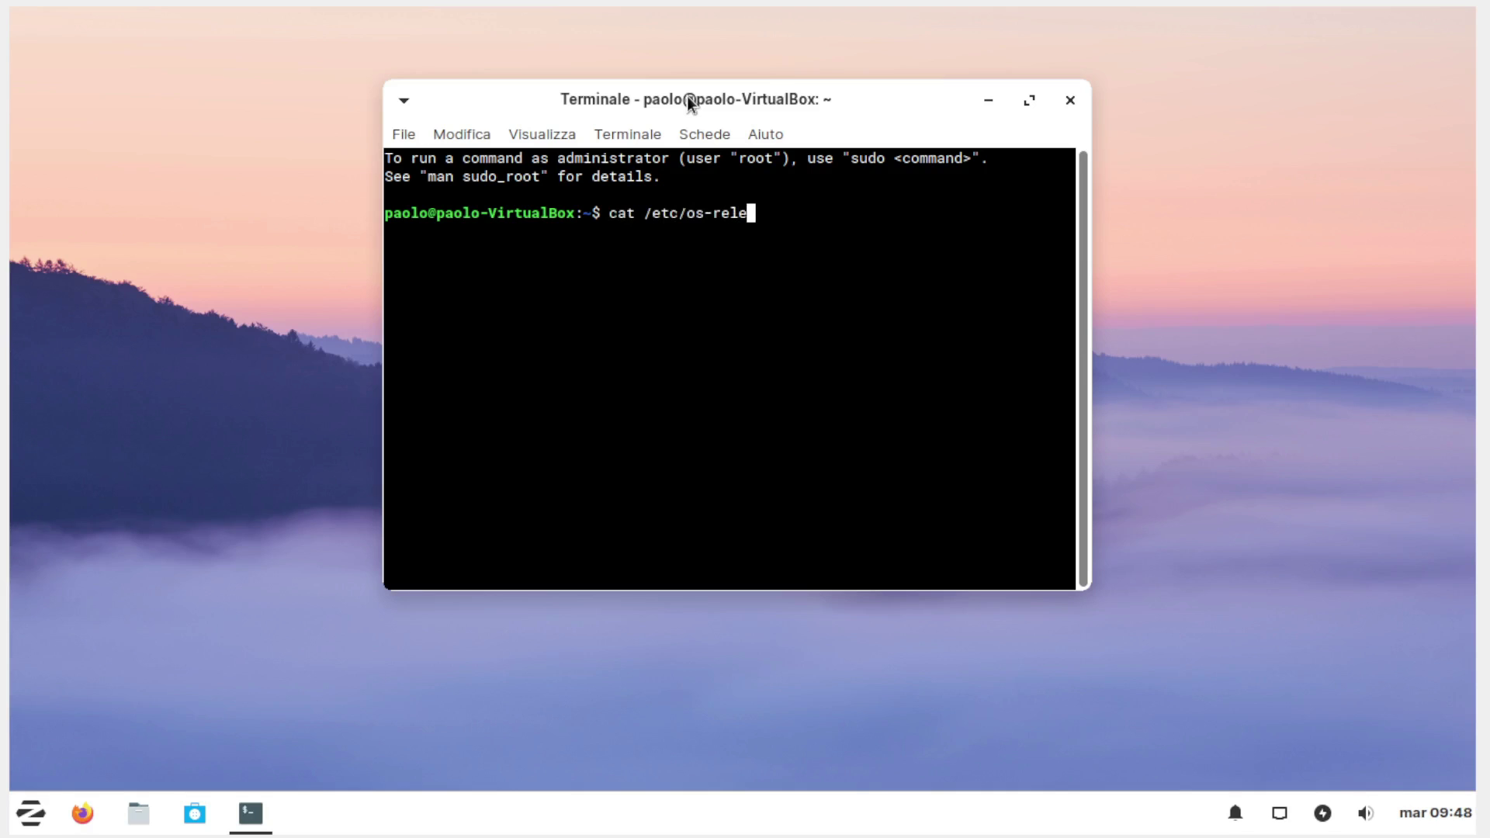
# Step: Show the OS release details with cat /etc/os-release and the kernel details with uname -a, closing the terminal when done
pyautogui.press('Return')
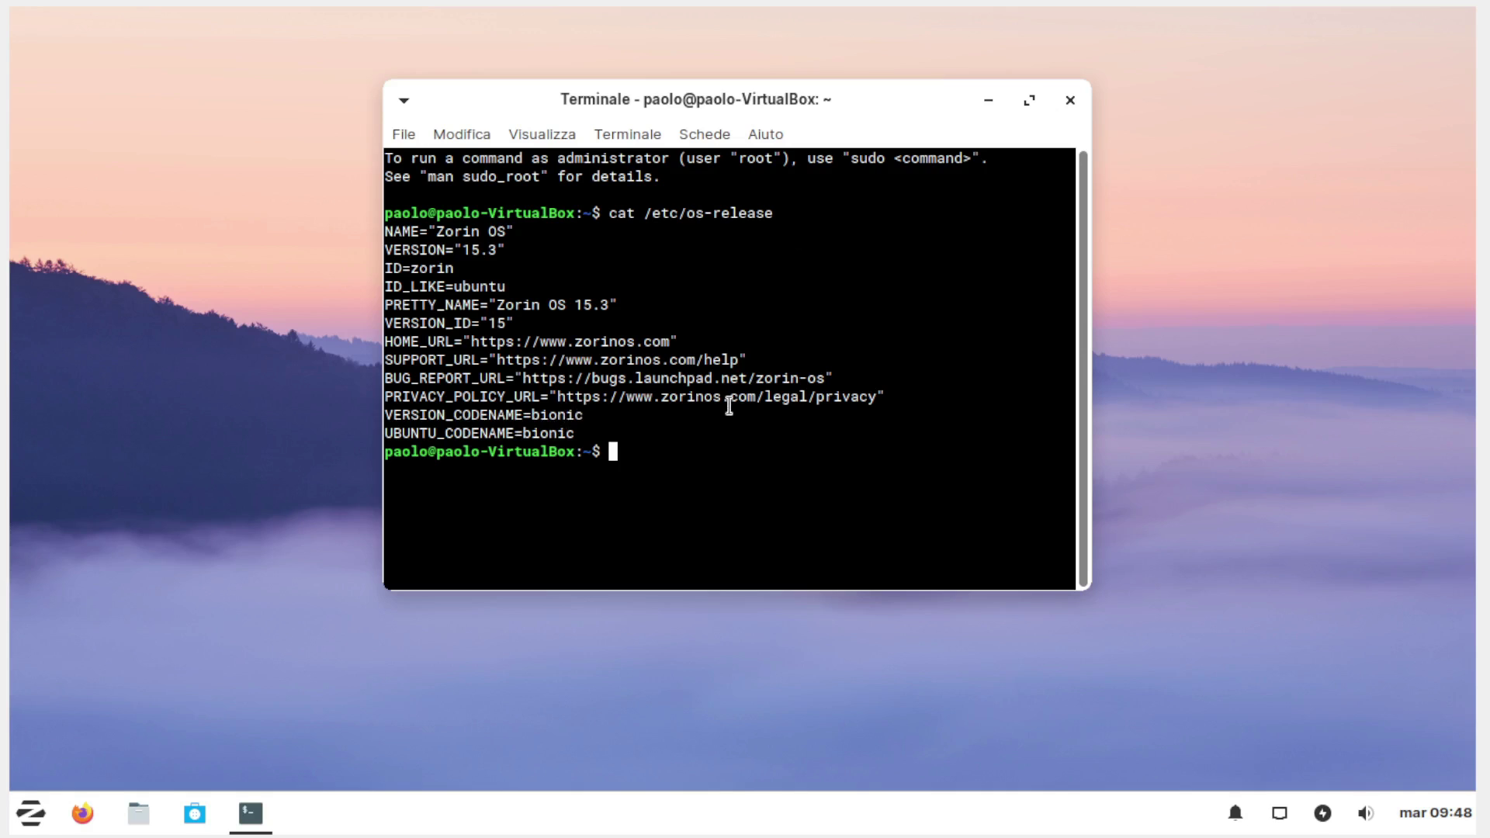
pyautogui.write('uname -a')
pyautogui.press('Return')
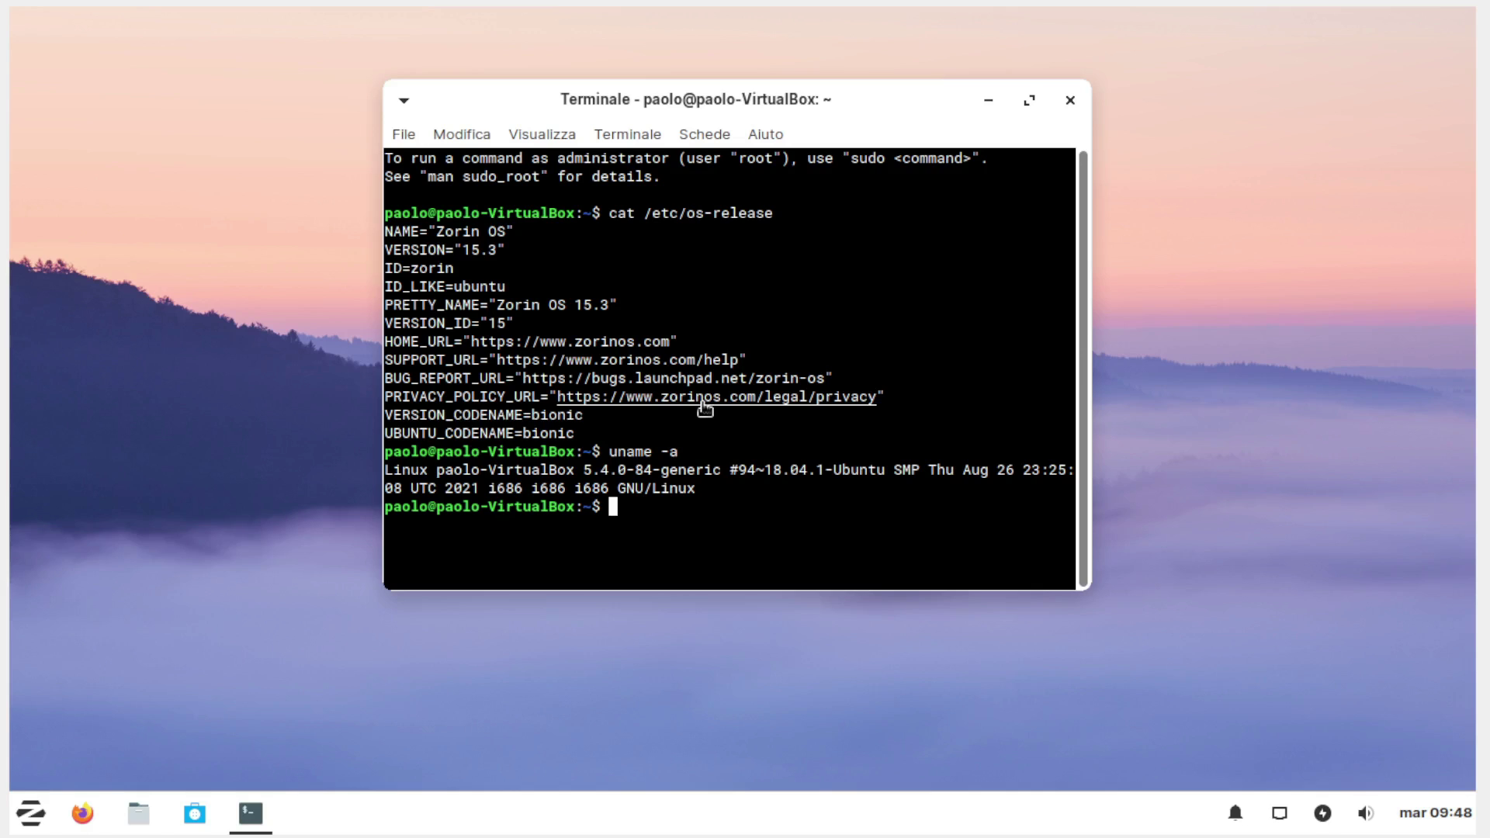
pyautogui.hotkey('ctrl', 'd')
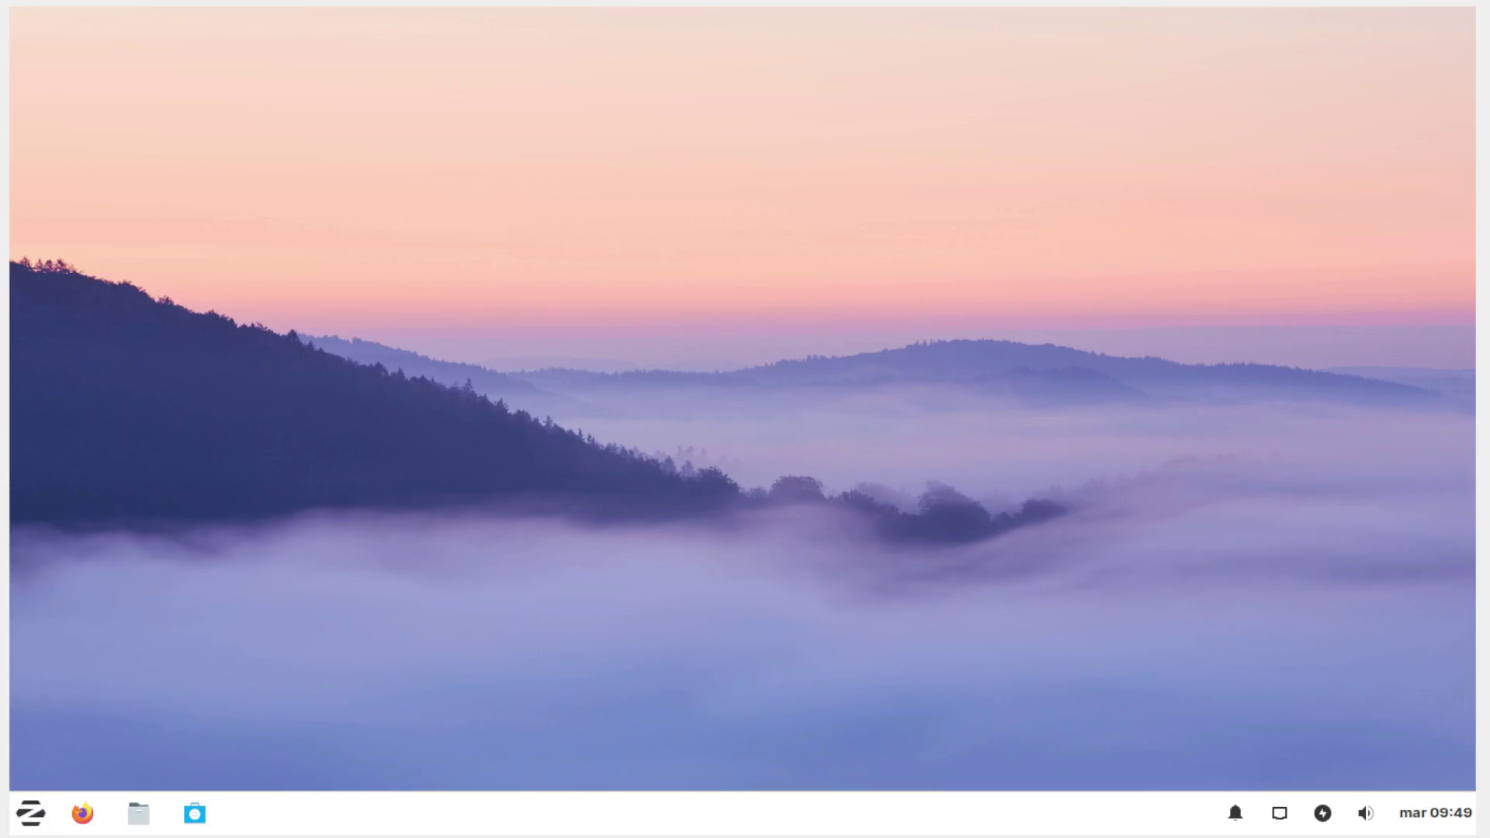
# Step: Look through the applications listed under the Accessori, Giochi and Grafica categories of the system's applications menu
pyautogui.press('super')
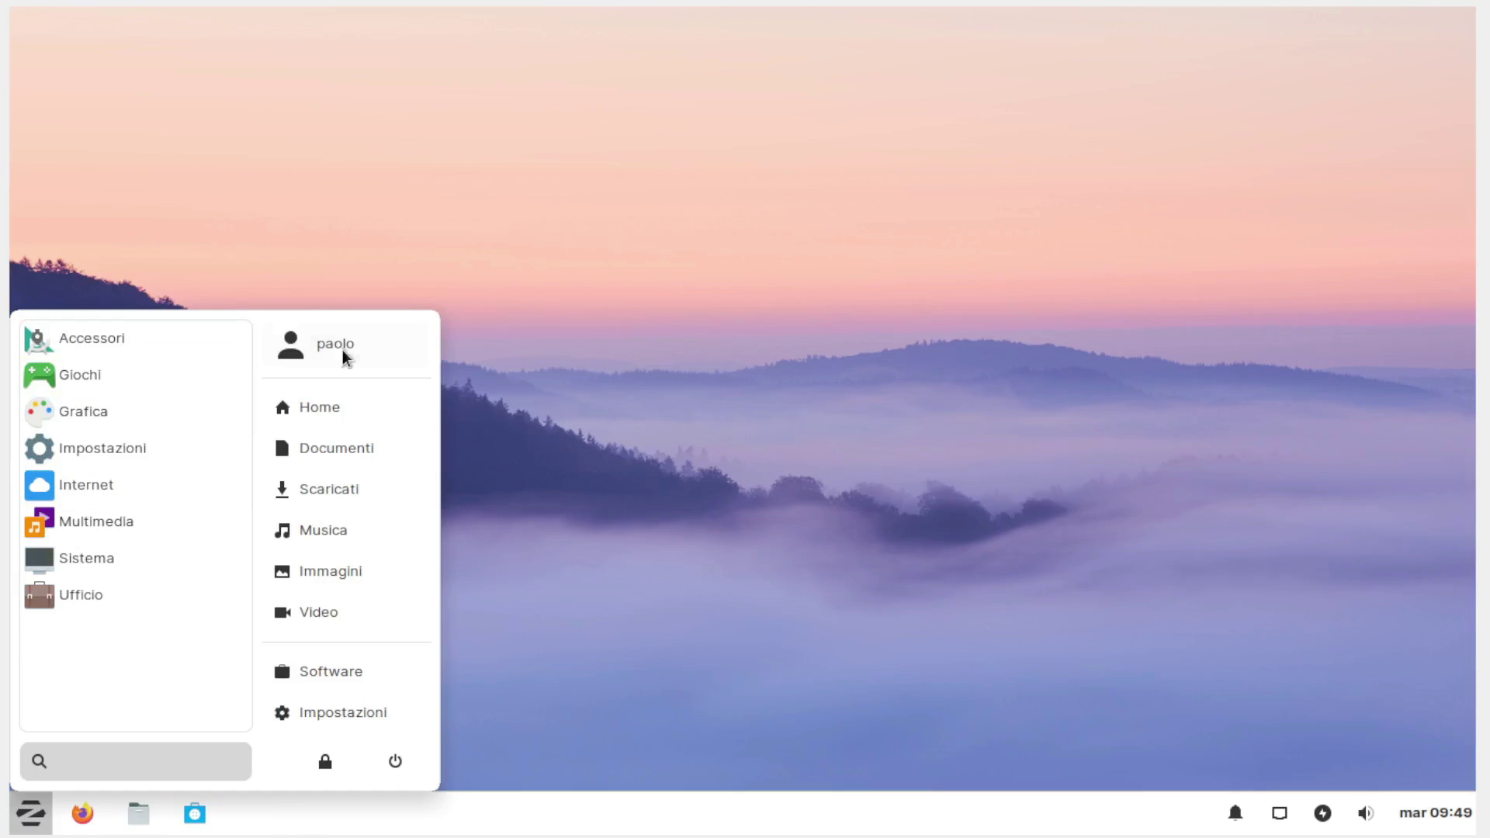
pyautogui.click(81, 342)
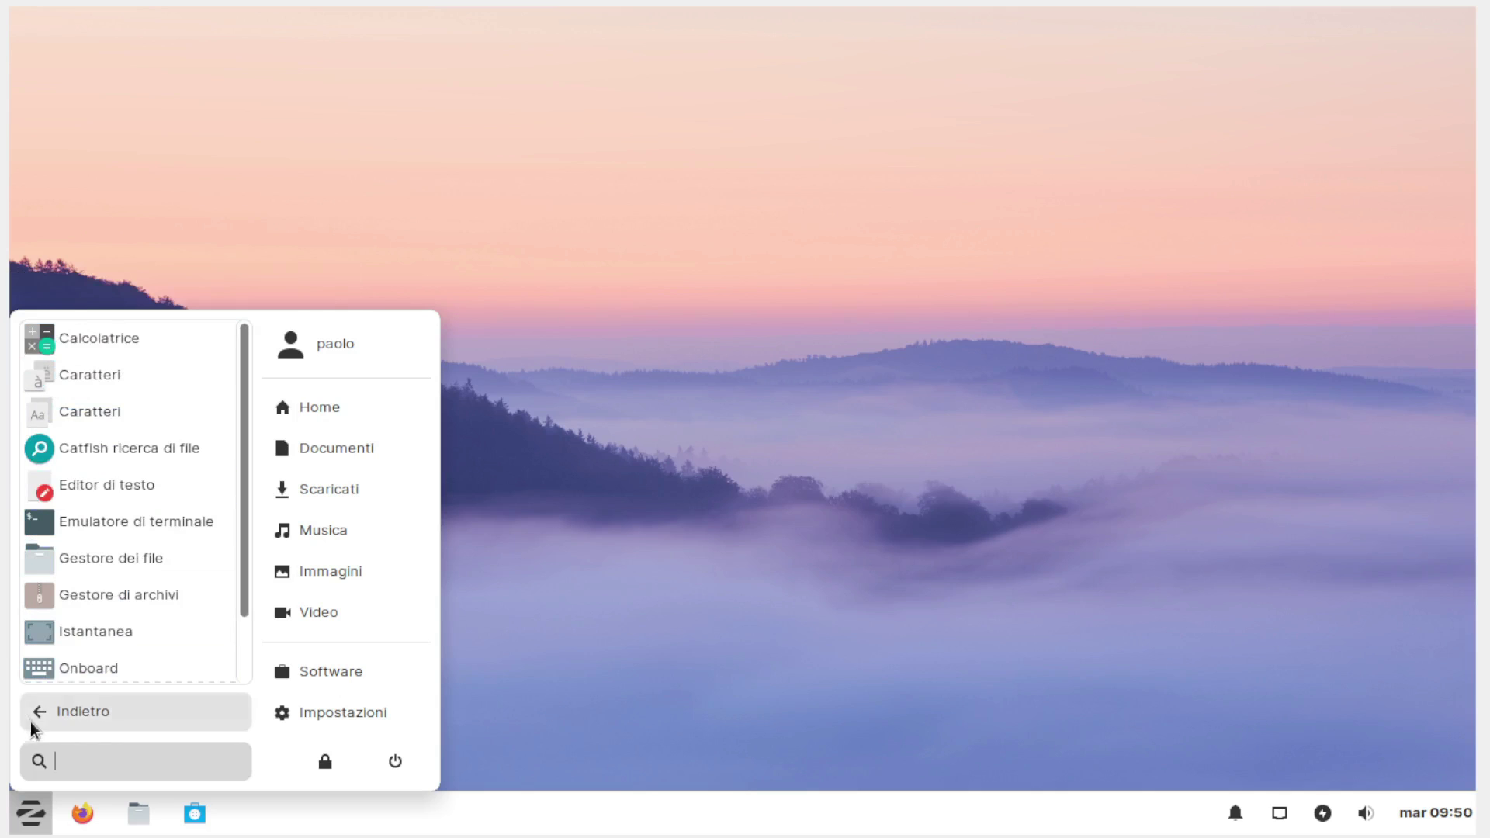
pyautogui.click(56, 717)
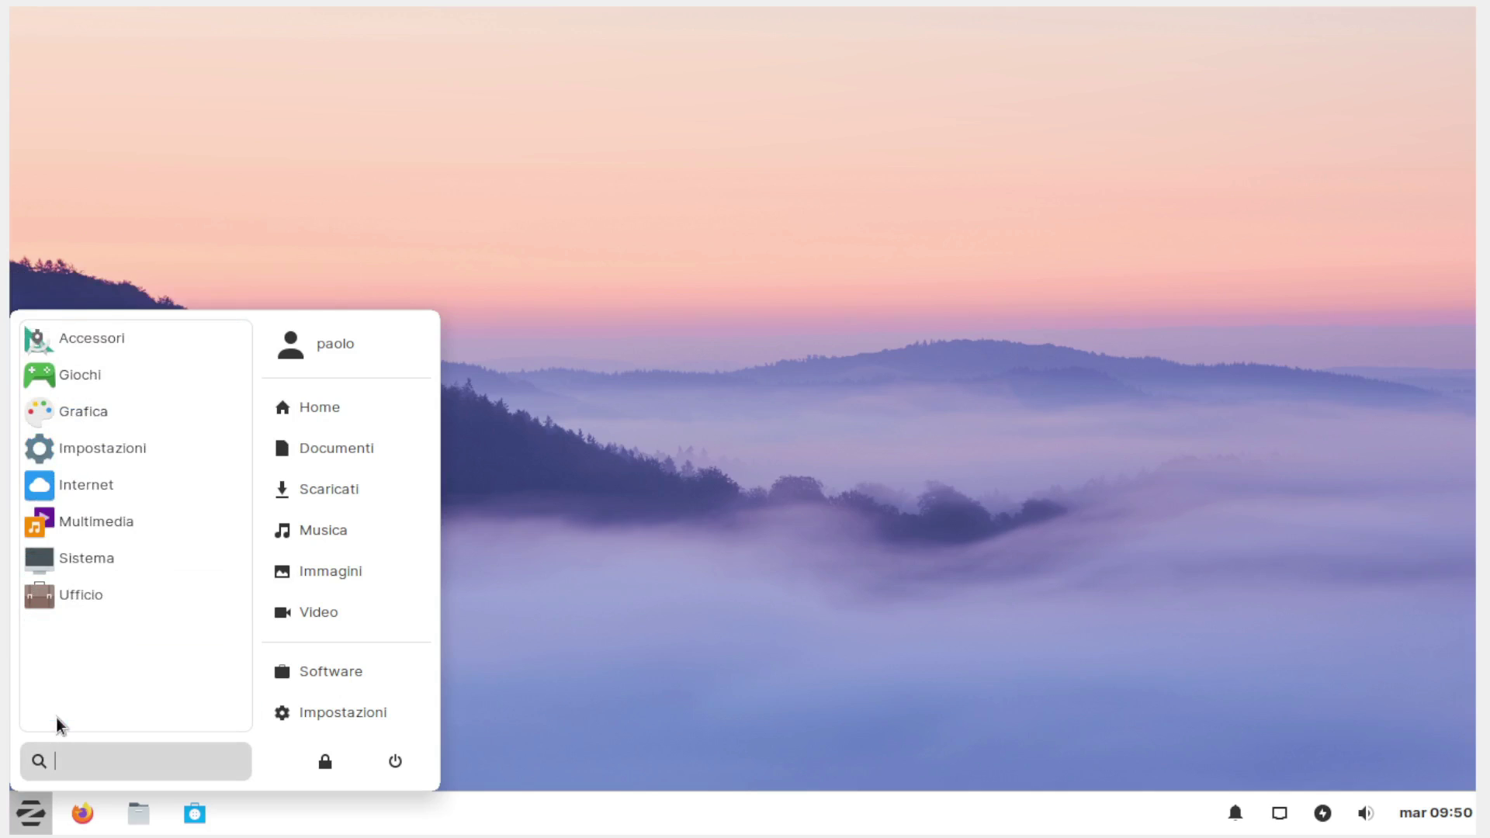
pyautogui.click(97, 338)
pyautogui.scroll(-2, 154, 392)
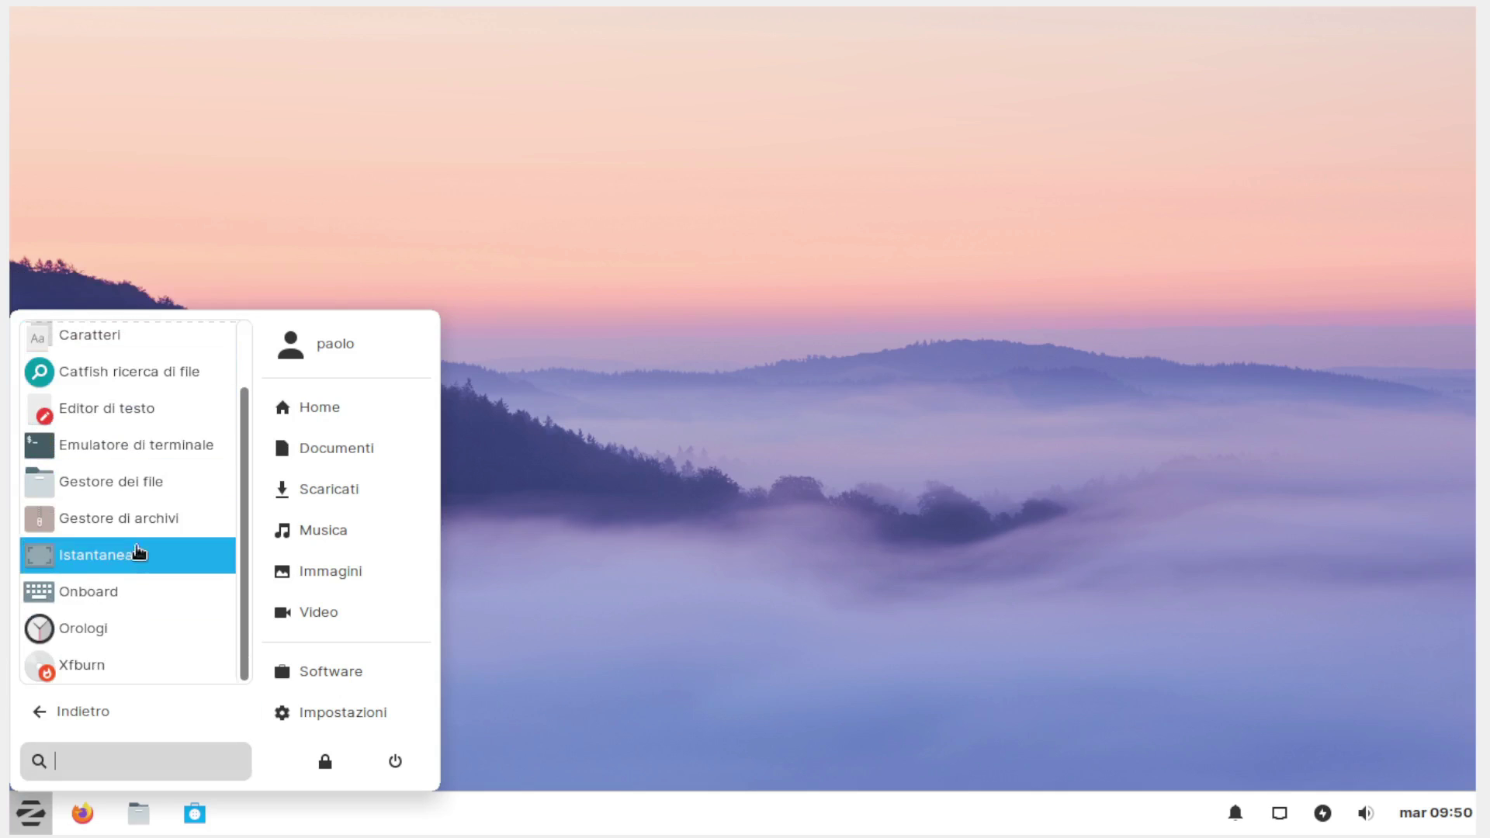
pyautogui.scroll(2, 96, 463)
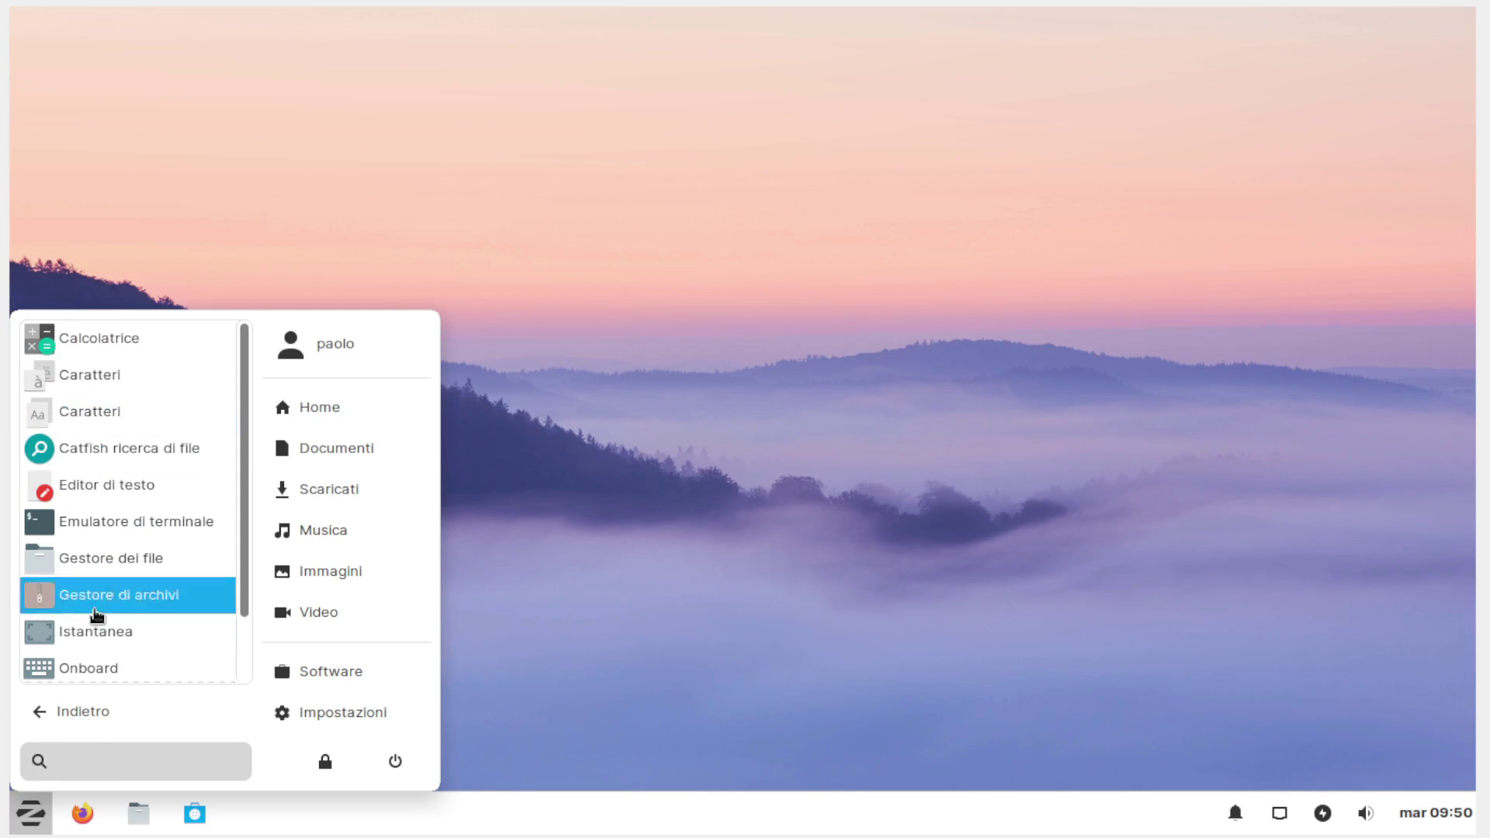
pyautogui.click(92, 714)
pyautogui.click(75, 378)
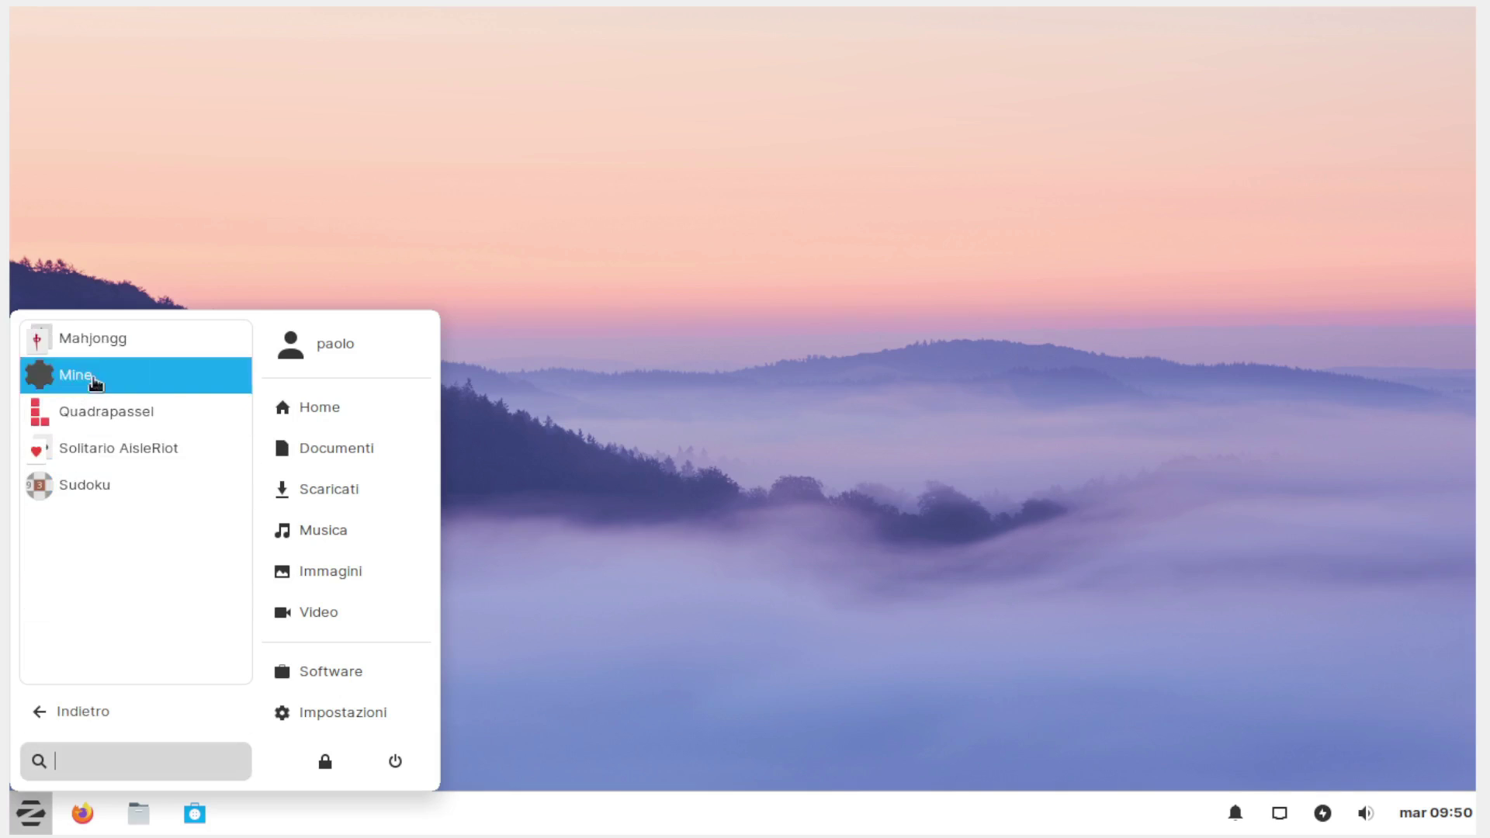
pyautogui.click(68, 714)
pyautogui.click(72, 419)
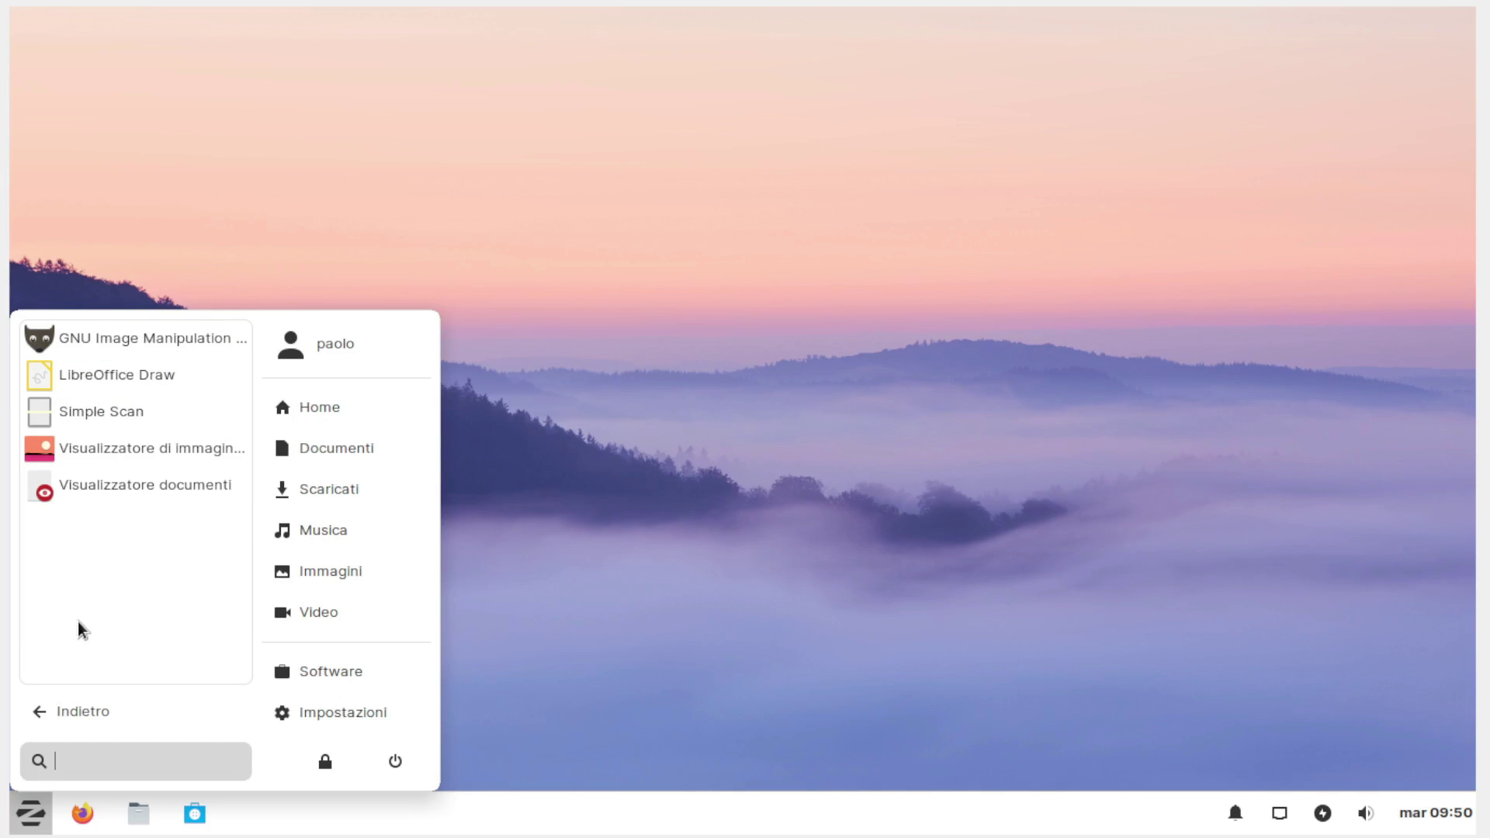
pyautogui.click(62, 708)
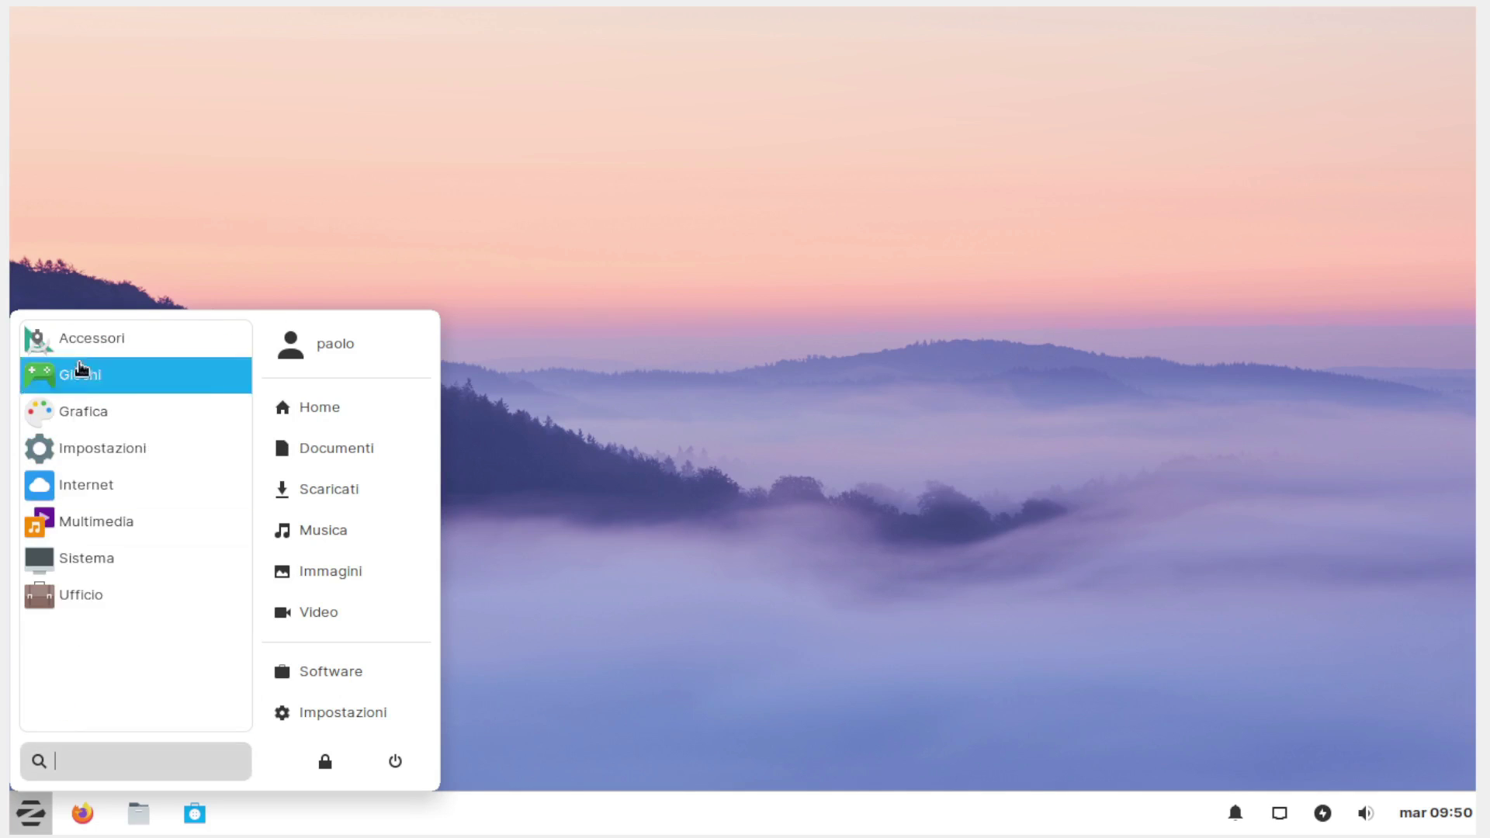
# Step: Examine the full list of configuration tools in the Impostazioni category and return to the category overview
pyautogui.click(84, 454)
pyautogui.scroll(-5, 124, 403)
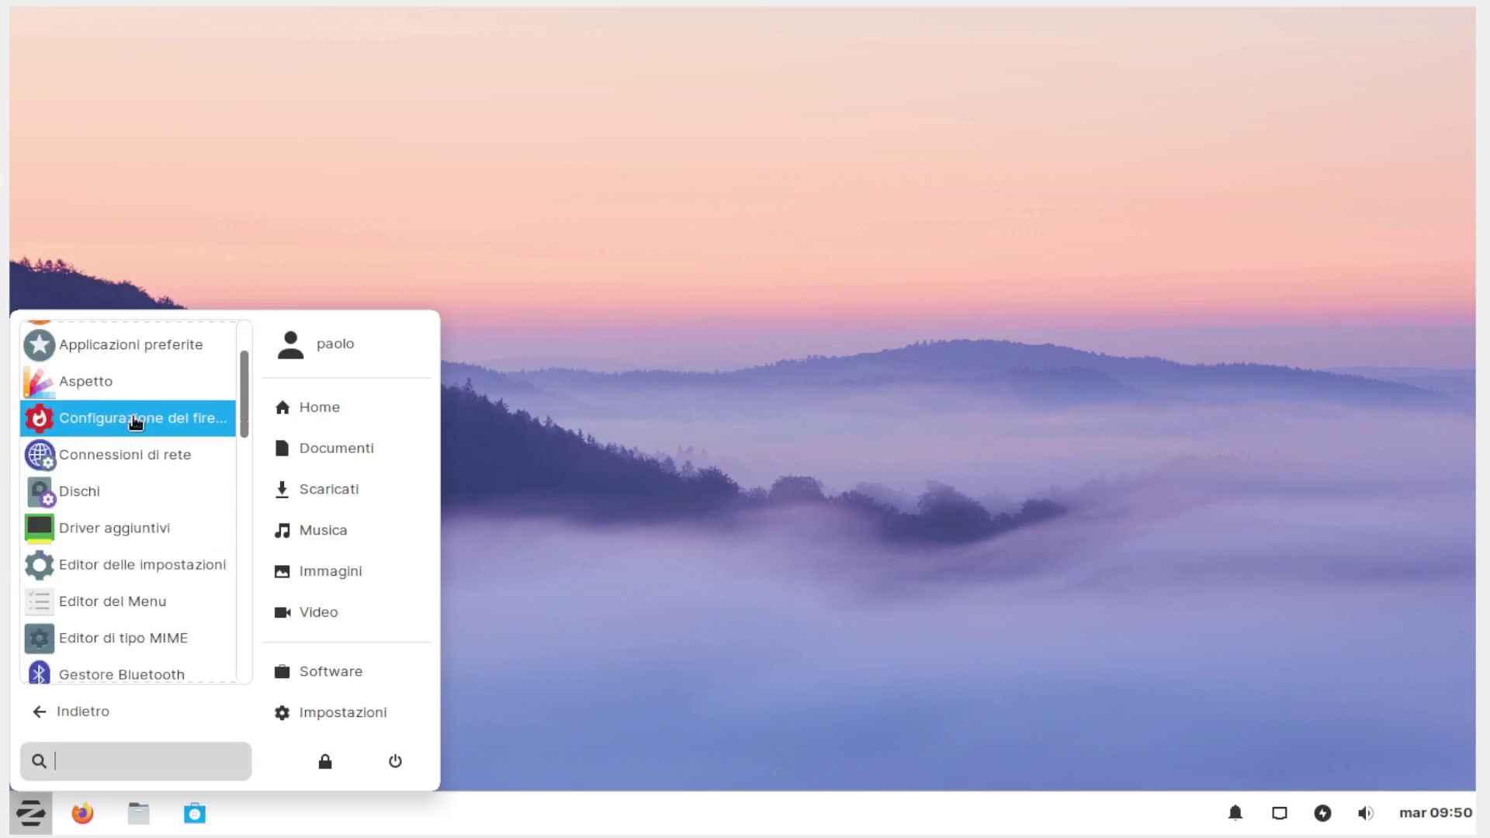
pyautogui.scroll(-10, 136, 426)
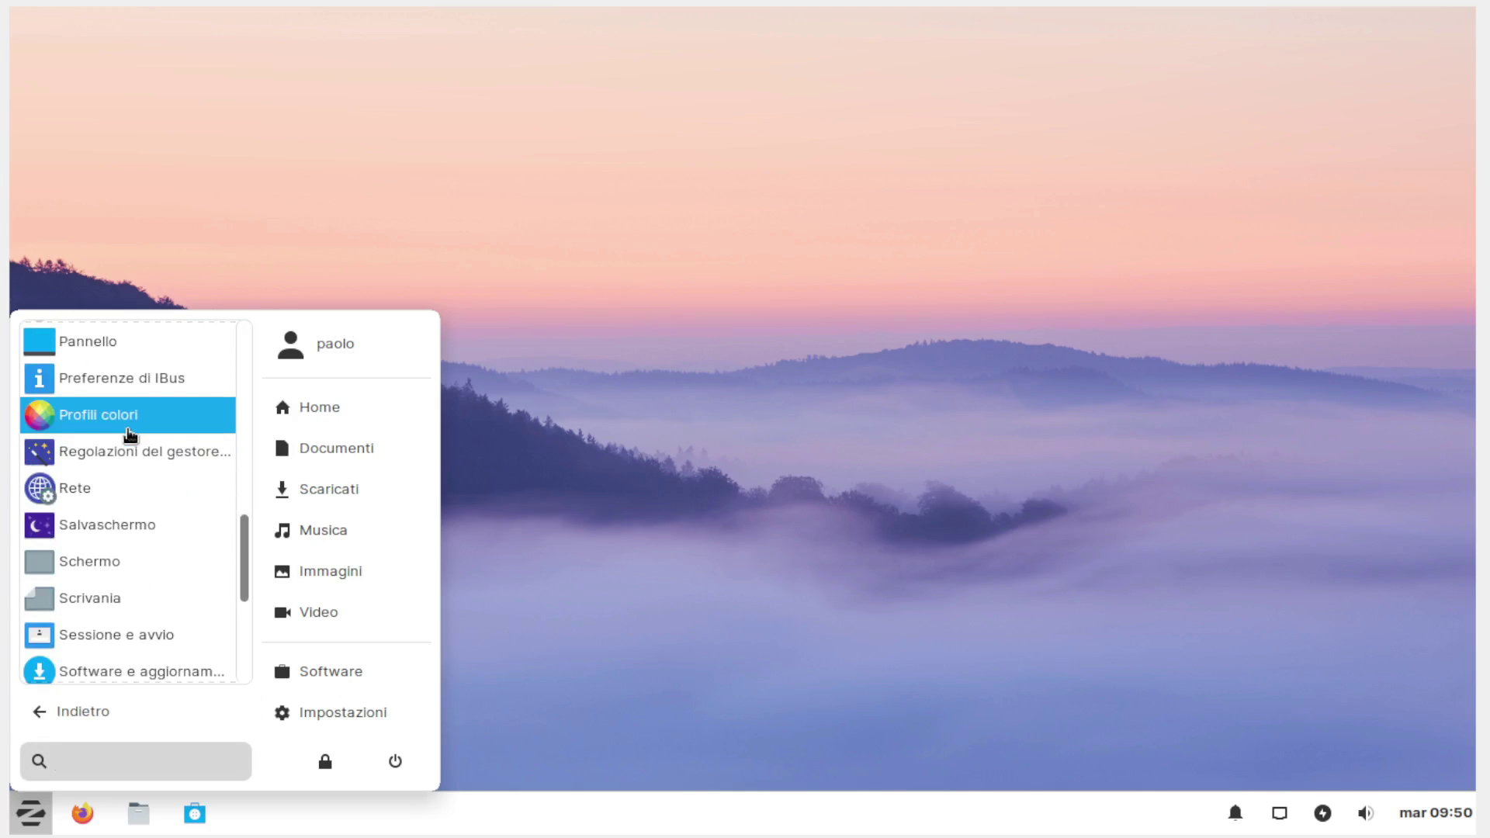
pyautogui.scroll(-4, 130, 439)
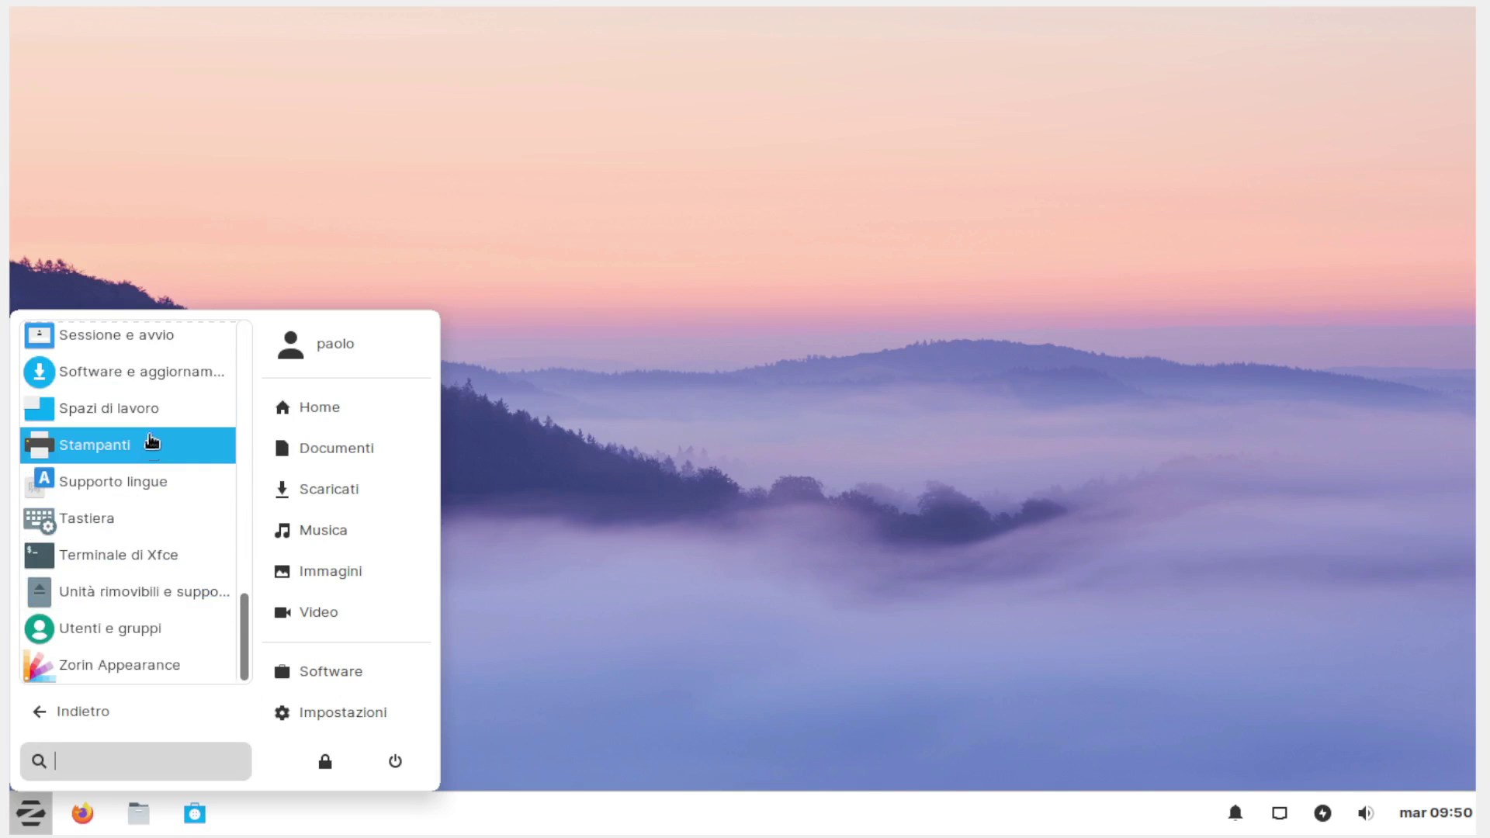
pyautogui.scroll(10, 136, 423)
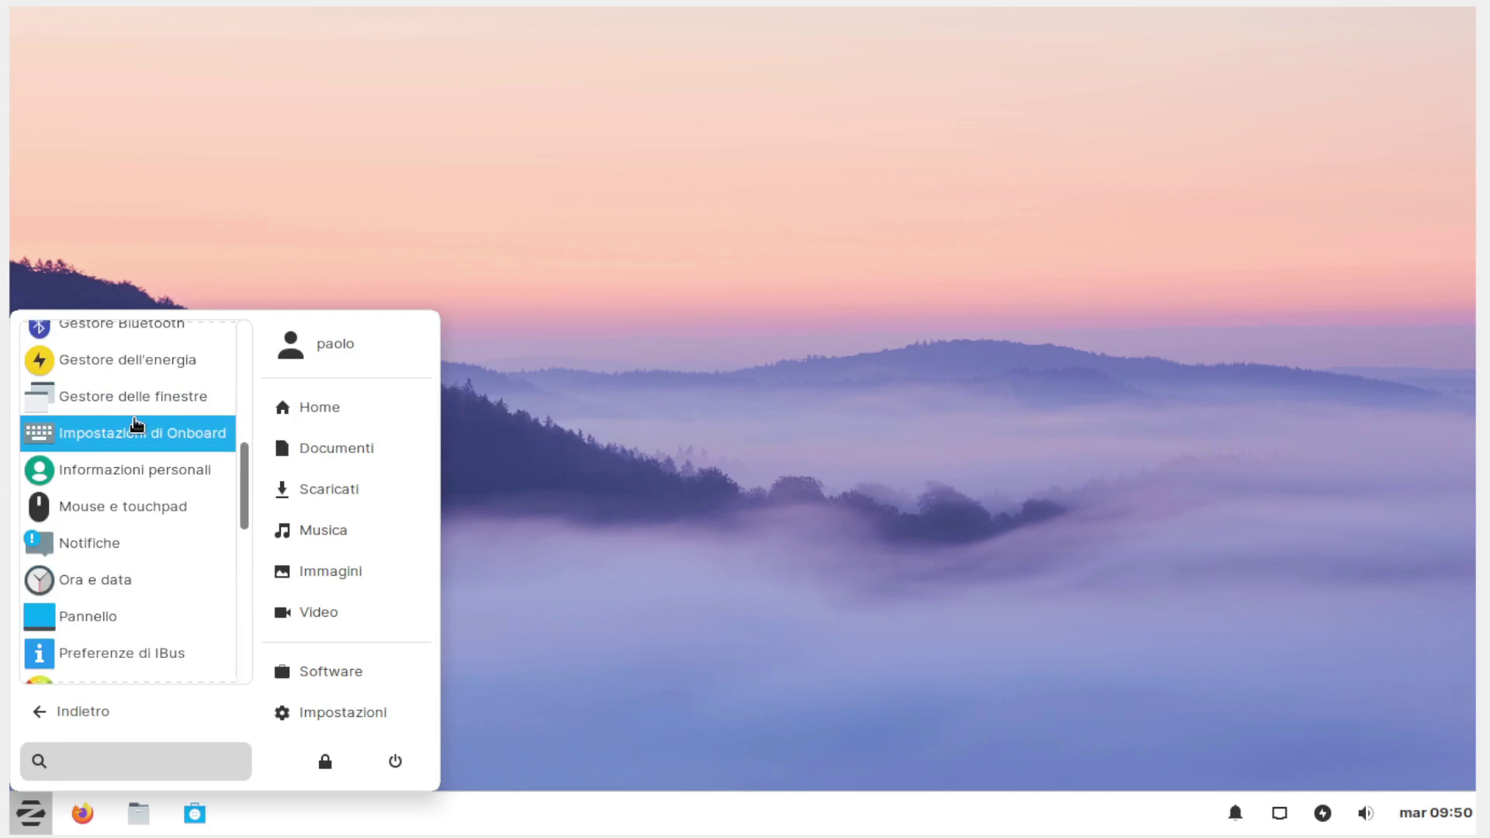
pyautogui.scroll(5, 136, 423)
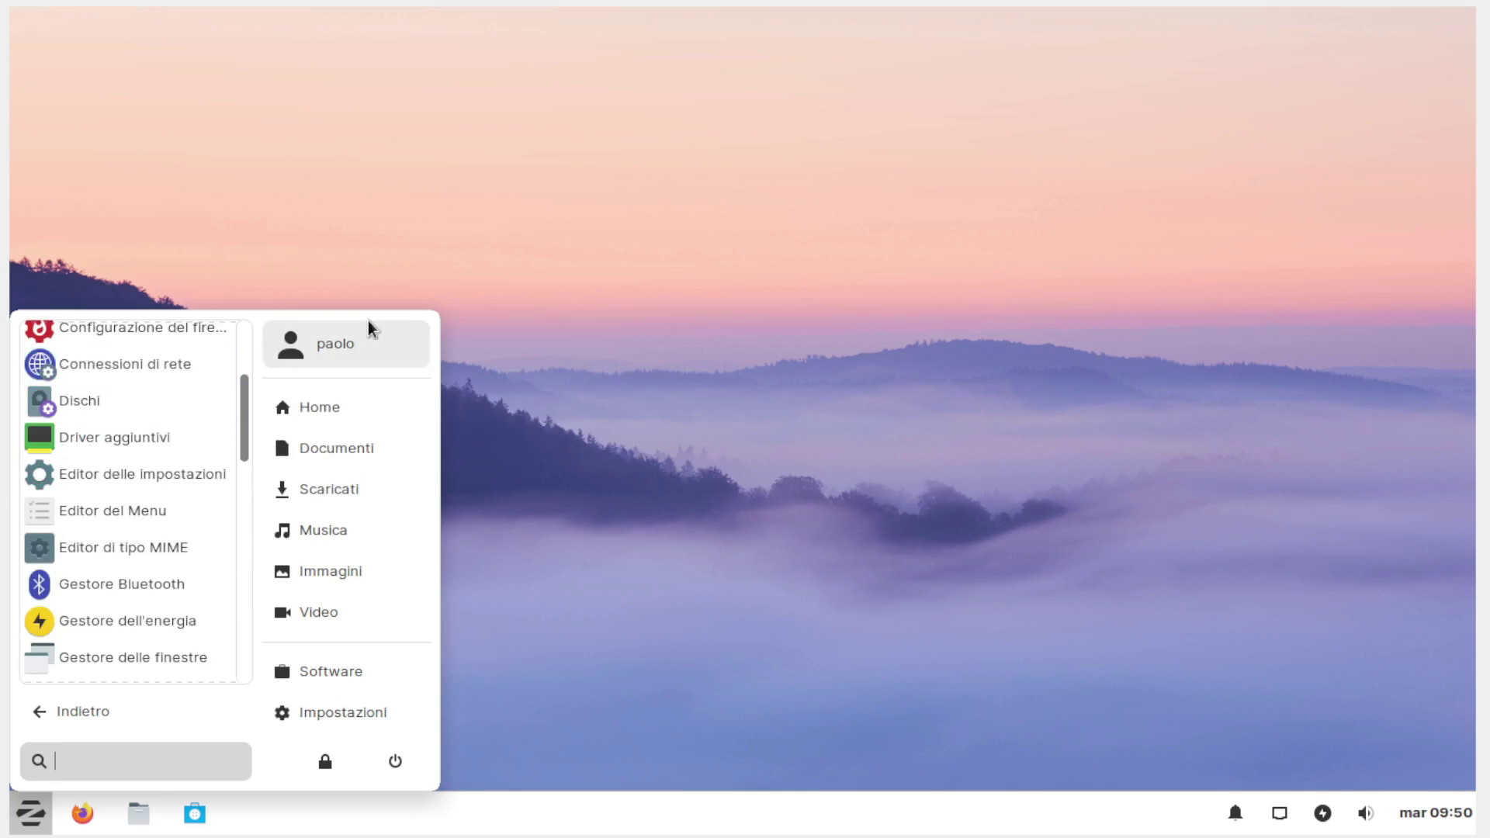
pyautogui.click(84, 703)
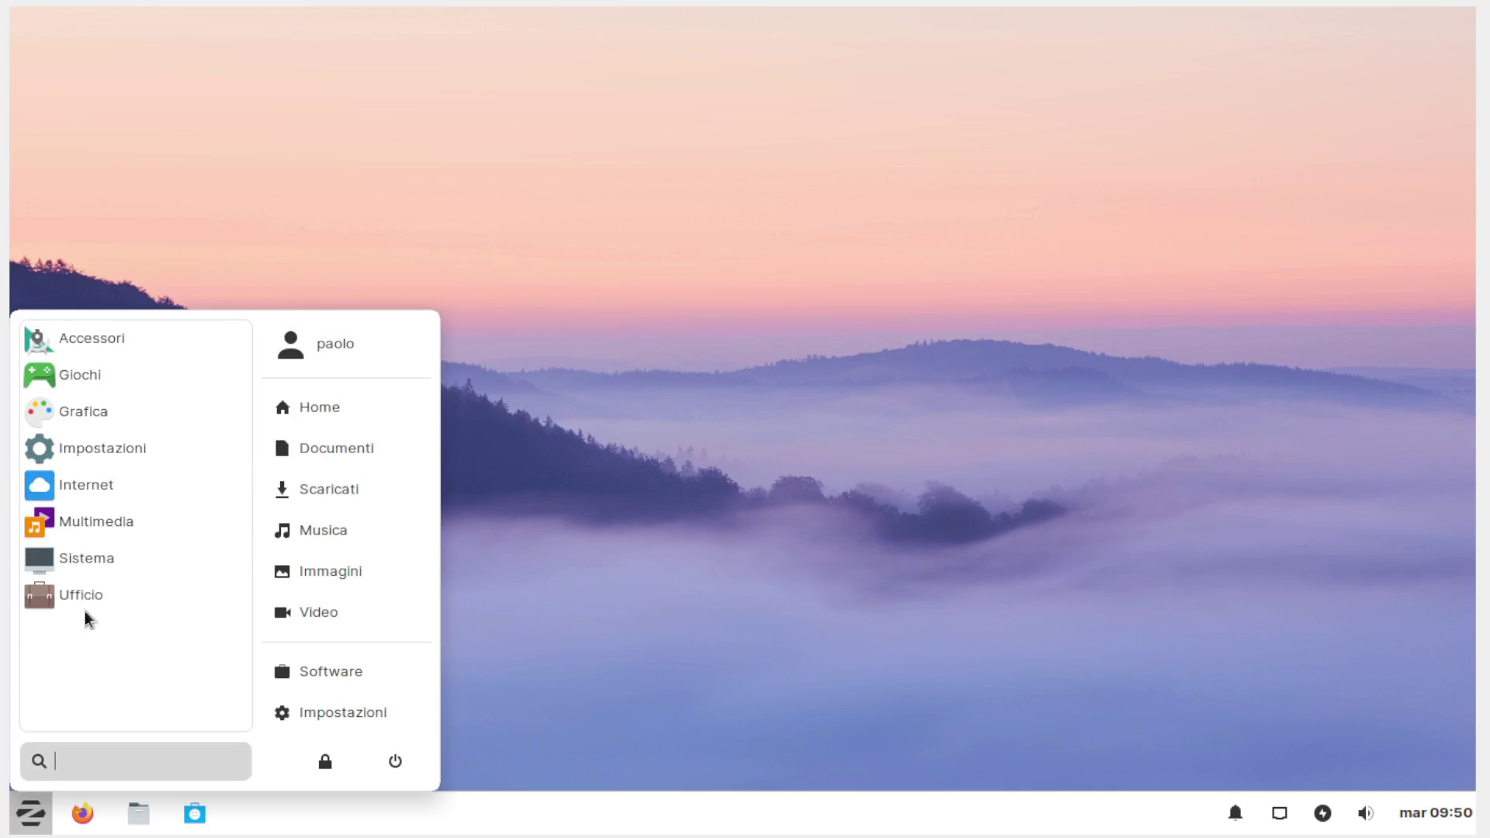
# Step: Look through the applications in the Multimedia, Sistema and Ufficio categories and close the applications menu
pyautogui.click(87, 524)
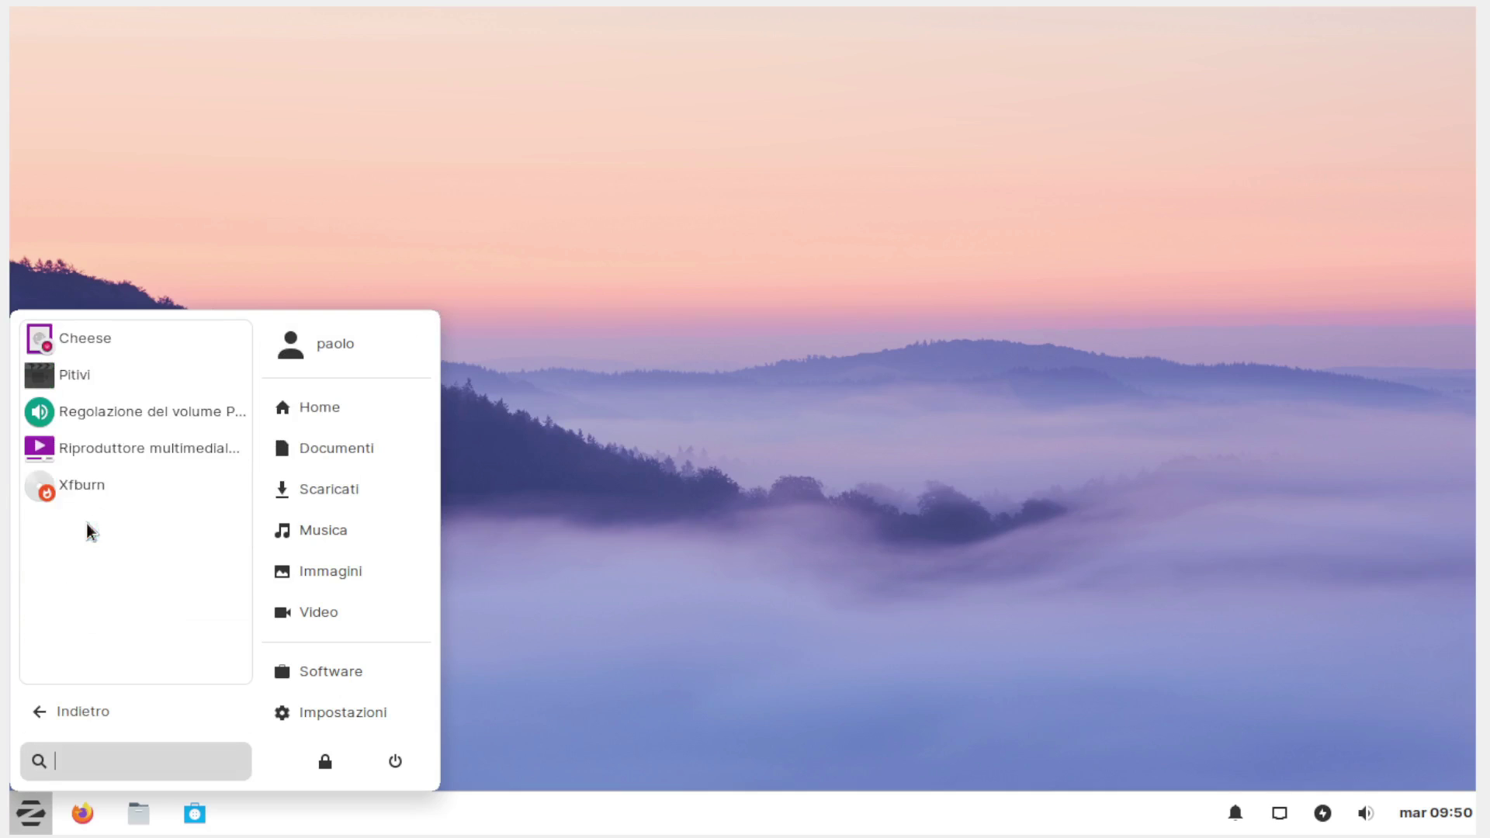
pyautogui.click(68, 710)
pyautogui.click(77, 561)
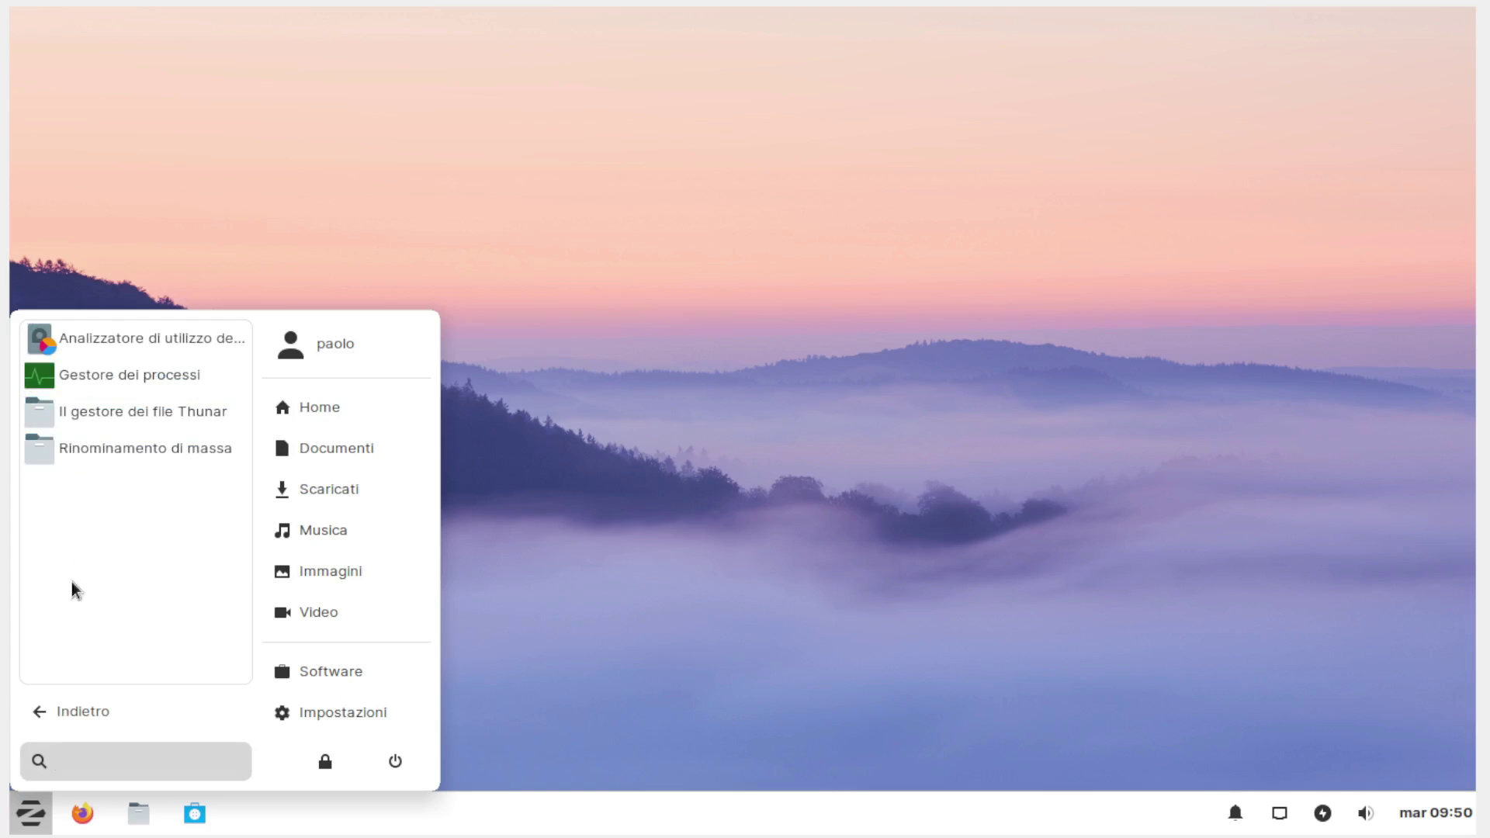
pyautogui.click(59, 714)
pyautogui.click(78, 594)
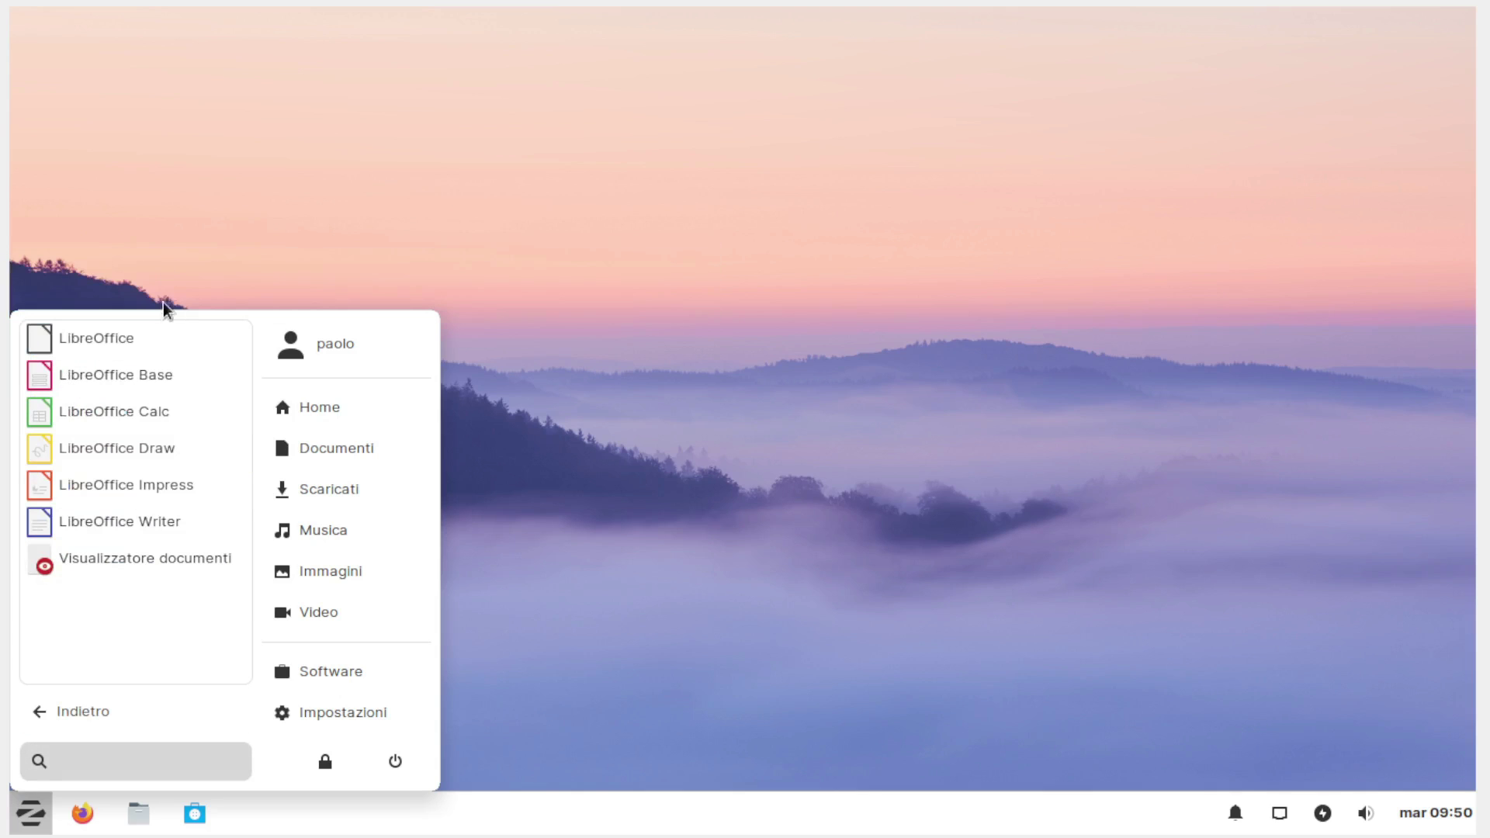
pyautogui.click(165, 202)
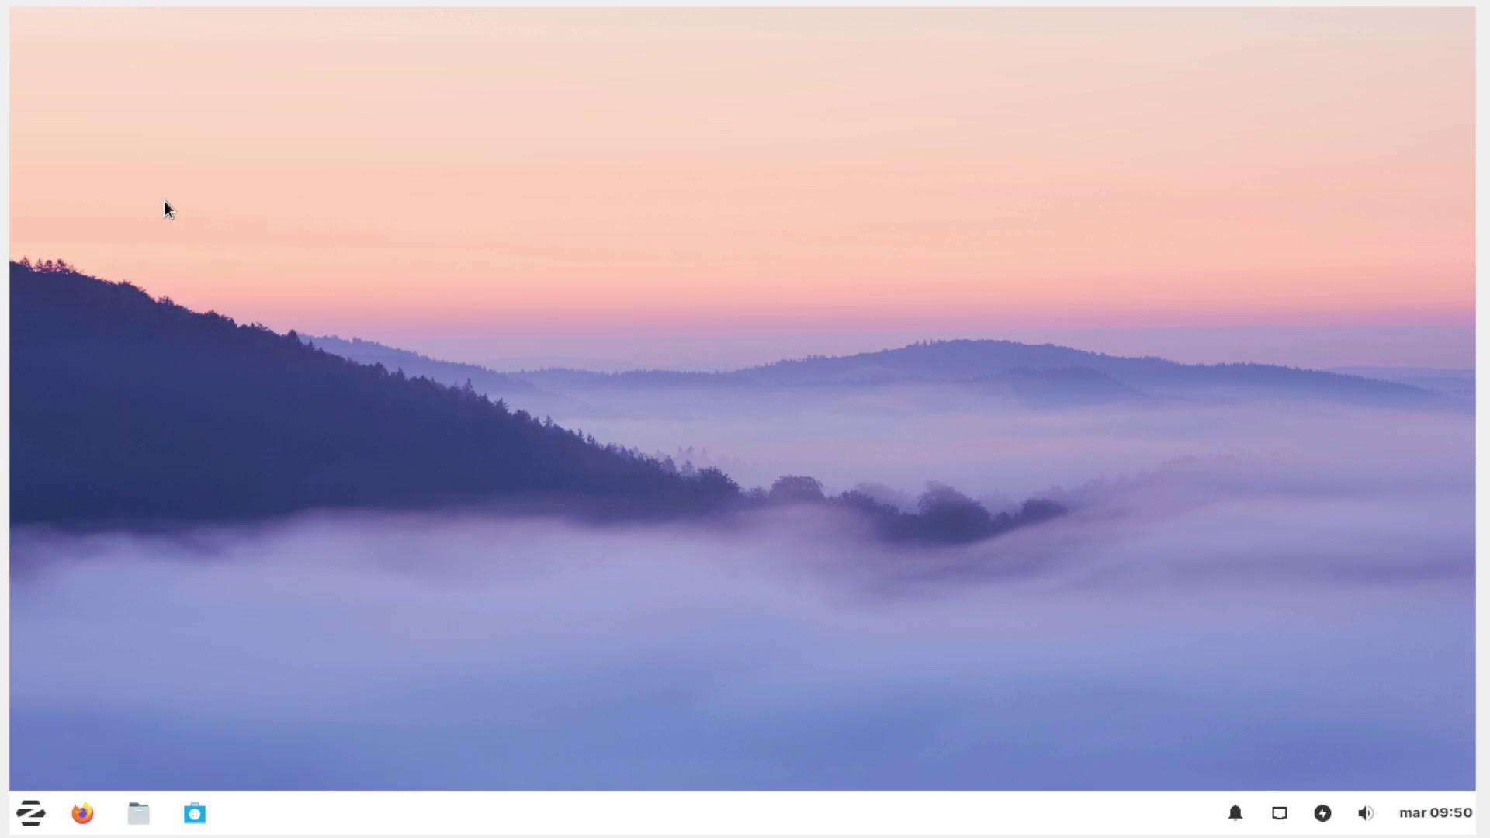
# Step: Open the details page of Inkscape in the software store
pyautogui.click(33, 813)
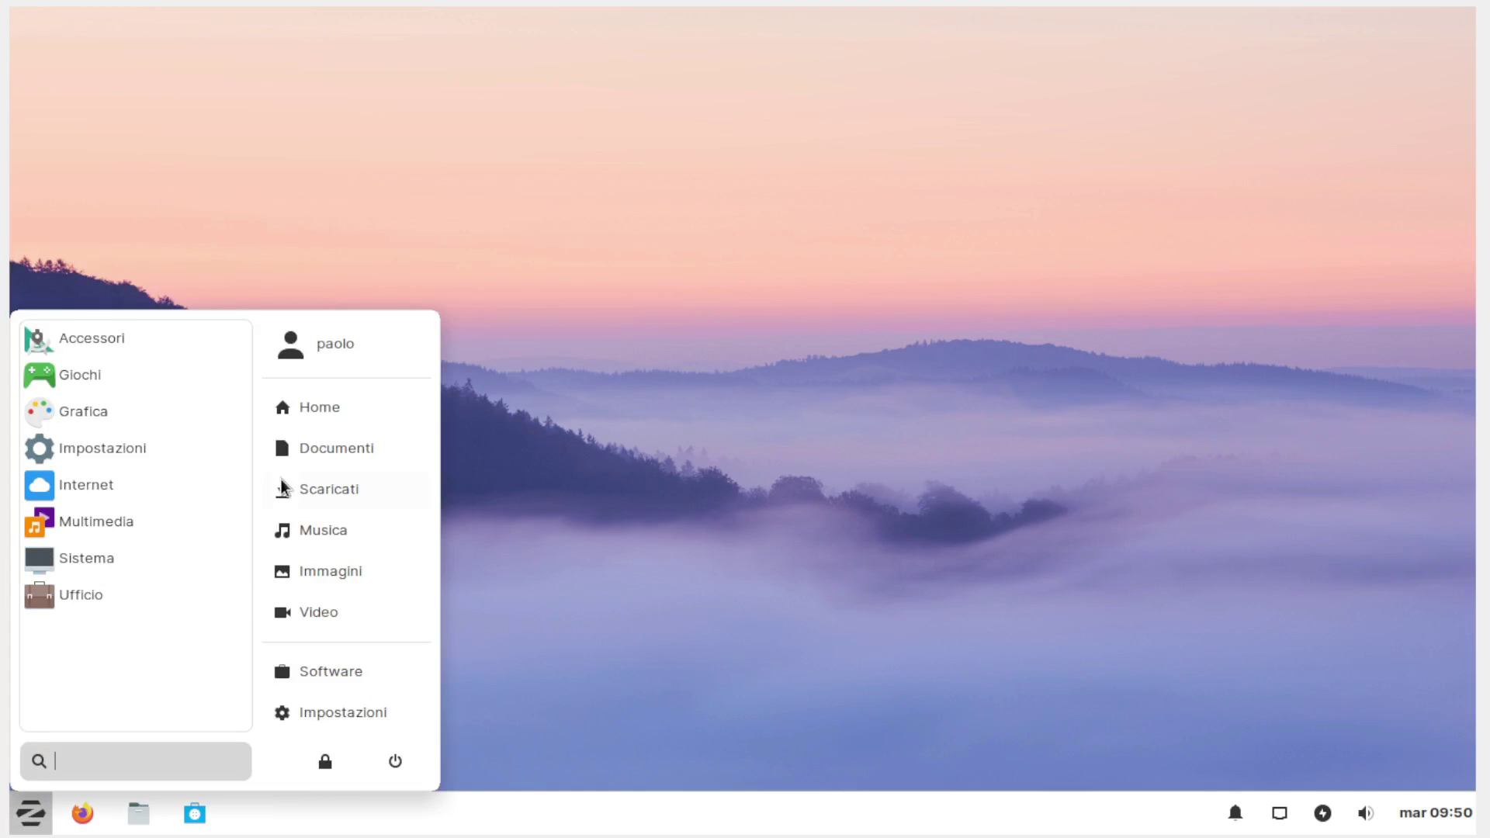
pyautogui.click(336, 404)
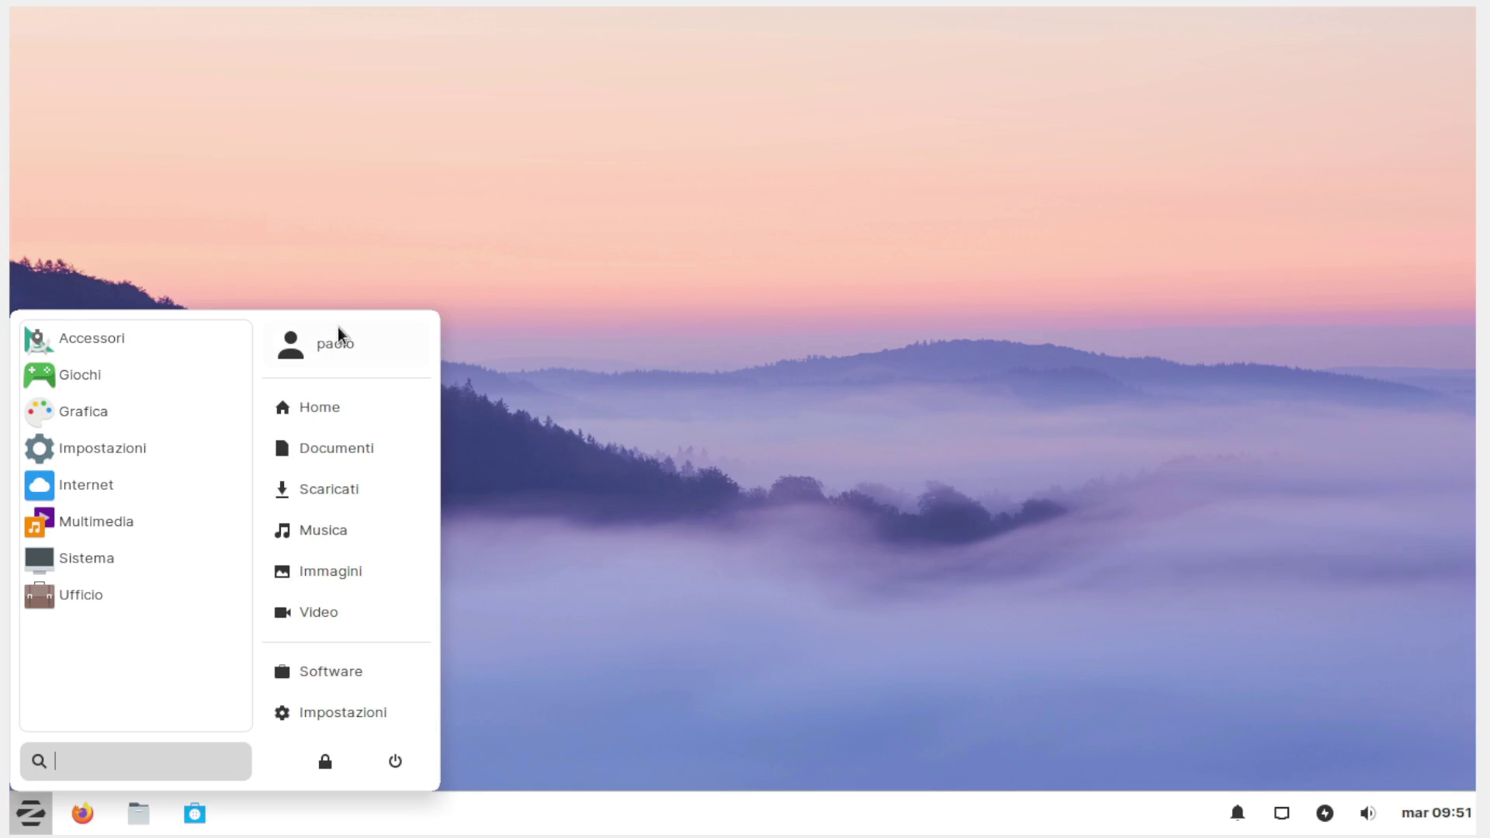
pyautogui.click(348, 409)
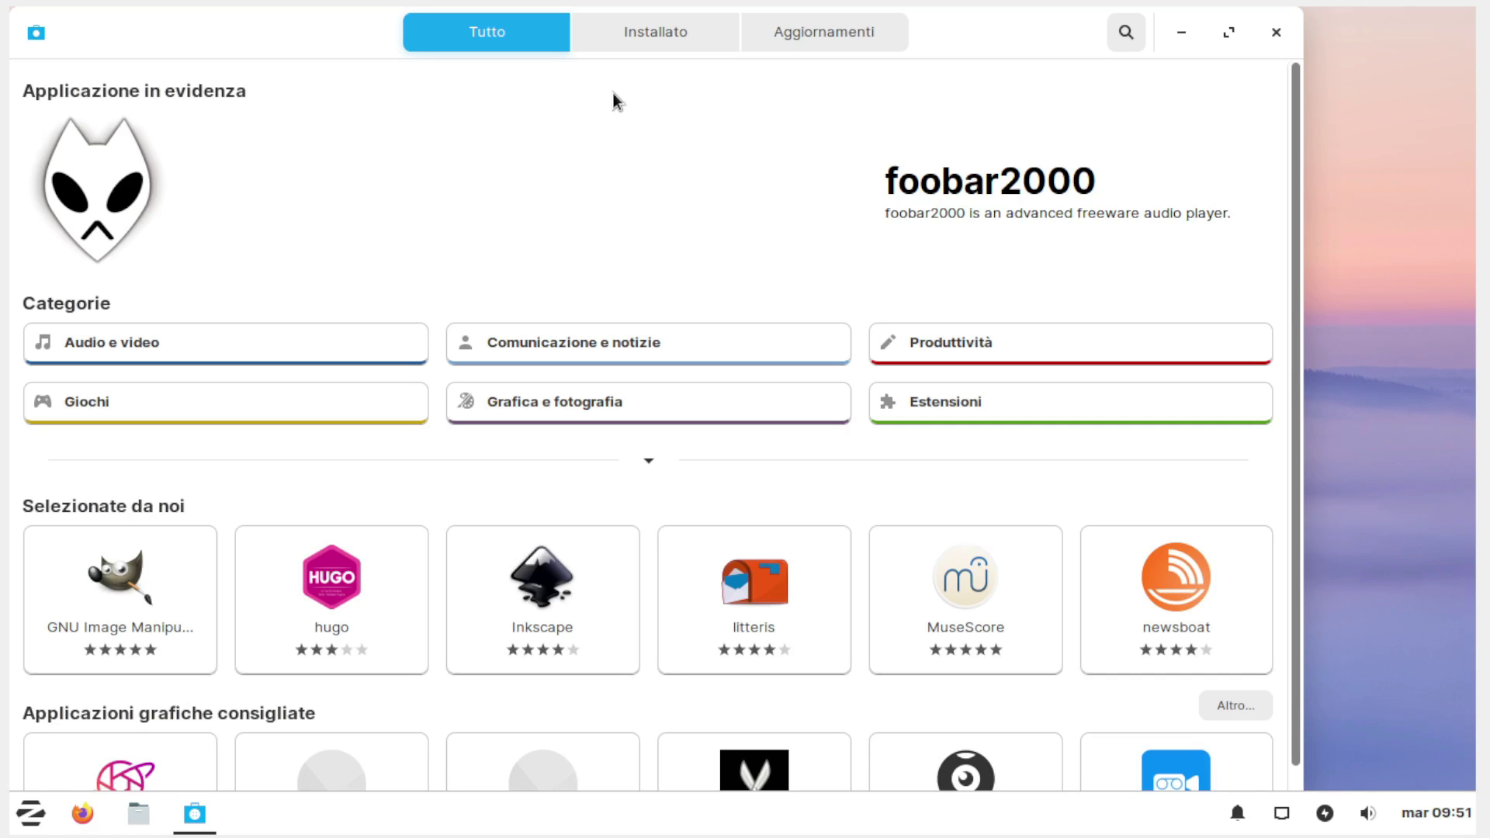
pyautogui.click(567, 603)
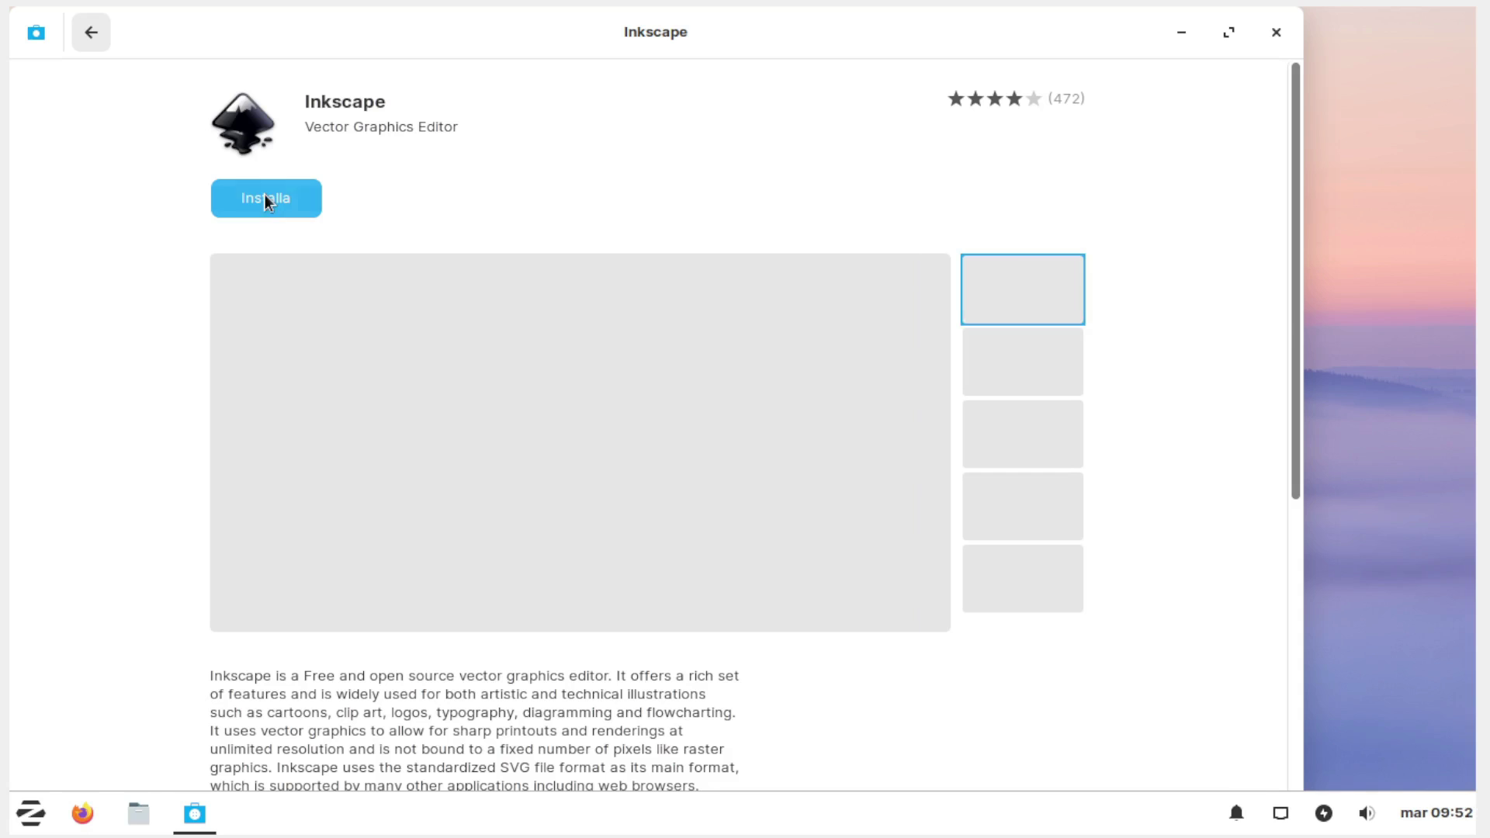
# Step: Try to install Inkscape from its store page, authenticating with the account password
pyautogui.click(276, 200)
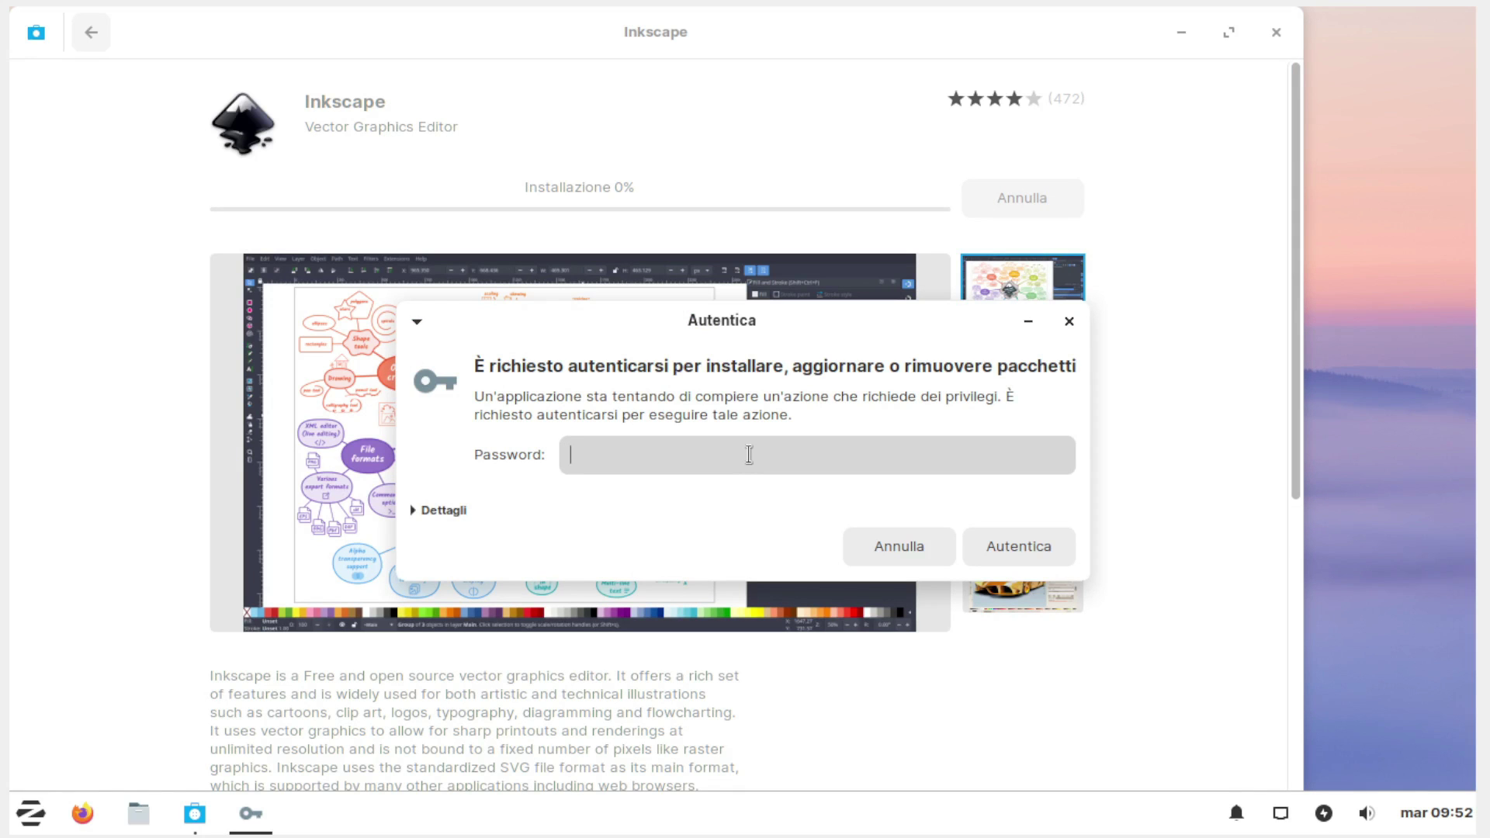
pyautogui.write('••••••••••••')
pyautogui.press('Return')
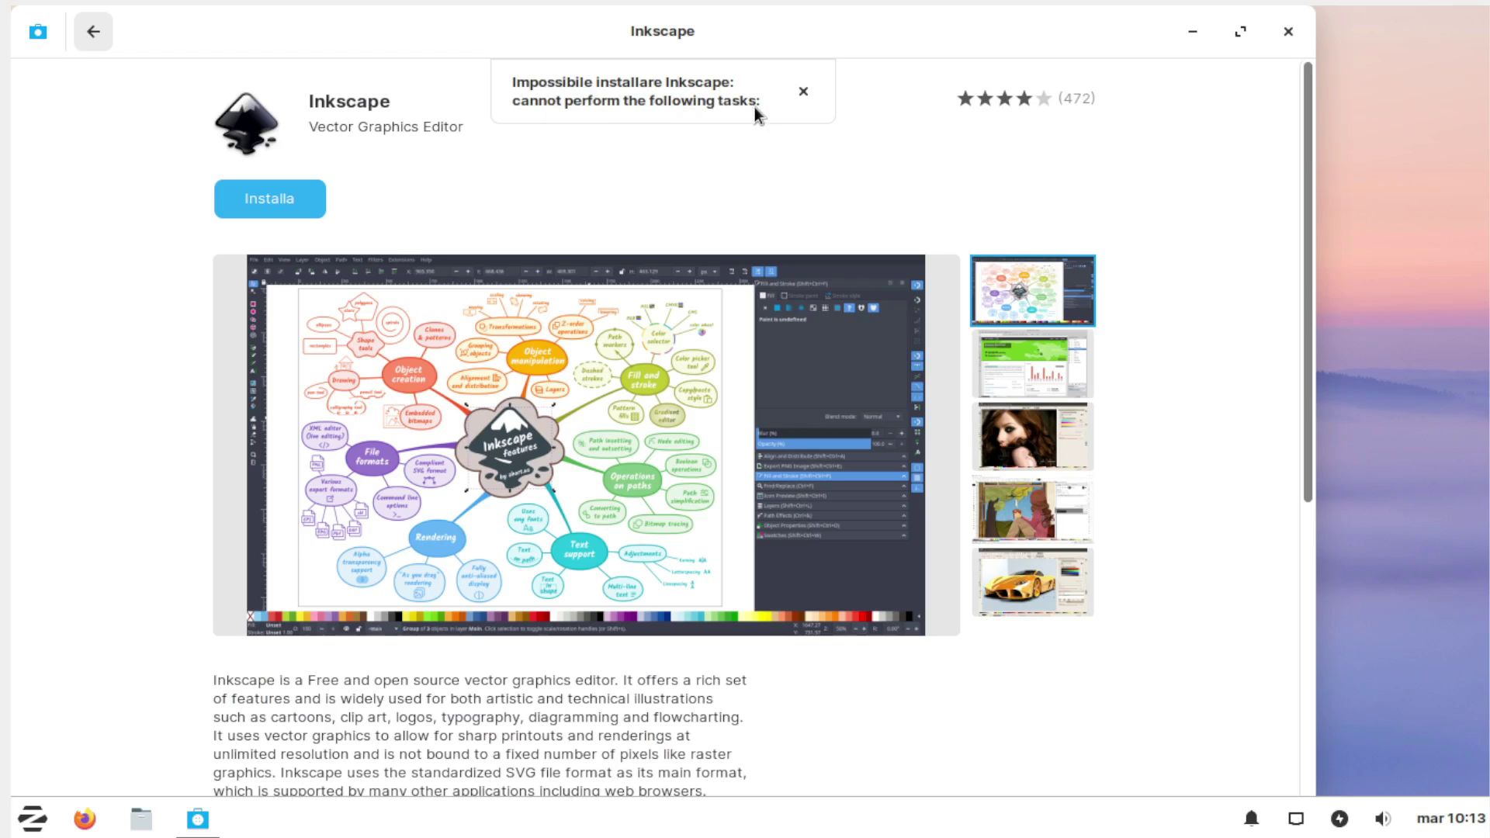
# Step: Dismiss the error notice, try installing Inkscape again and close the software store
pyautogui.click(804, 96)
pyautogui.click(308, 200)
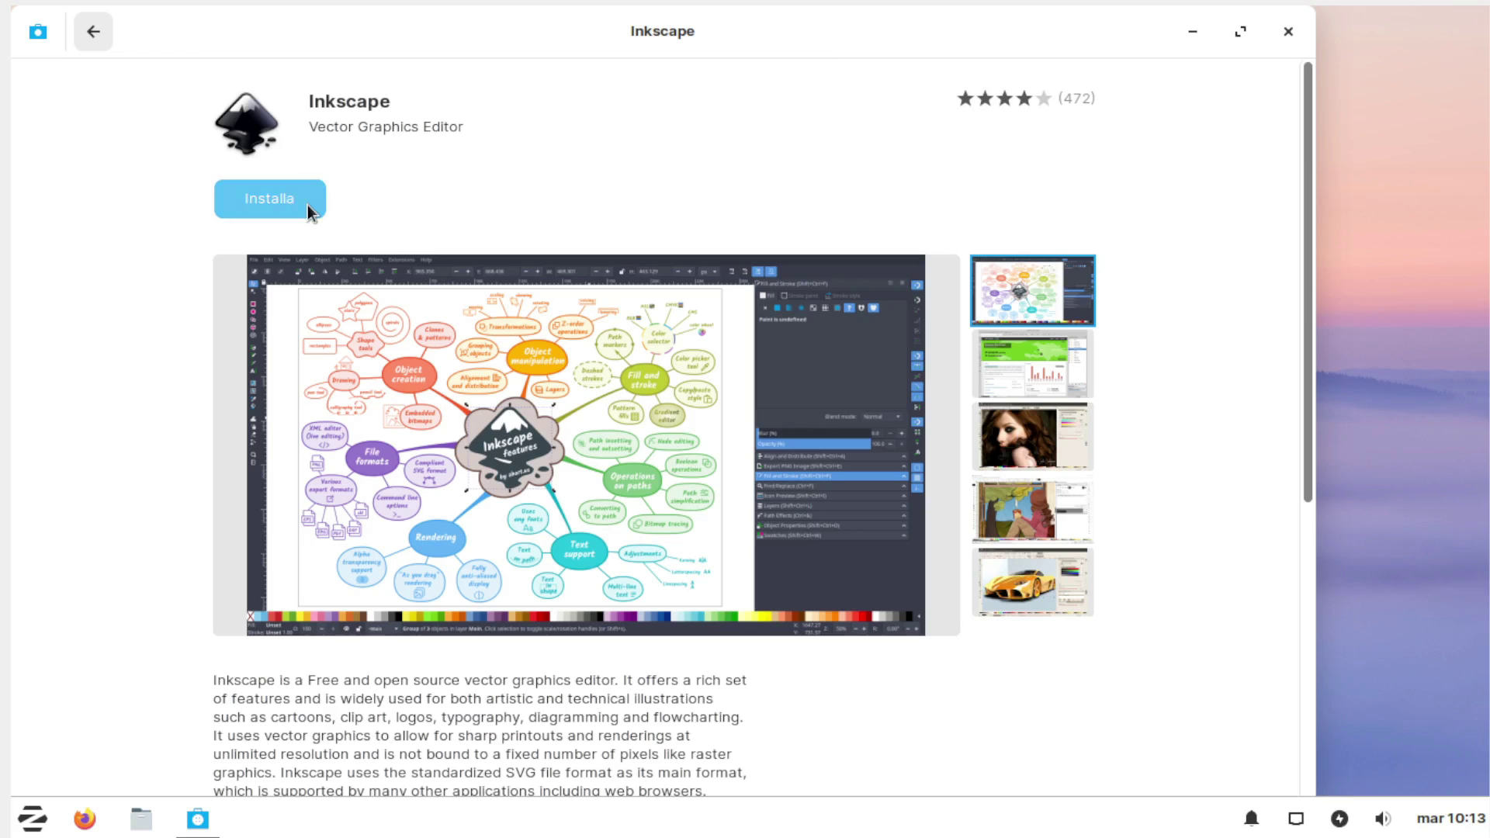
pyautogui.click(1287, 34)
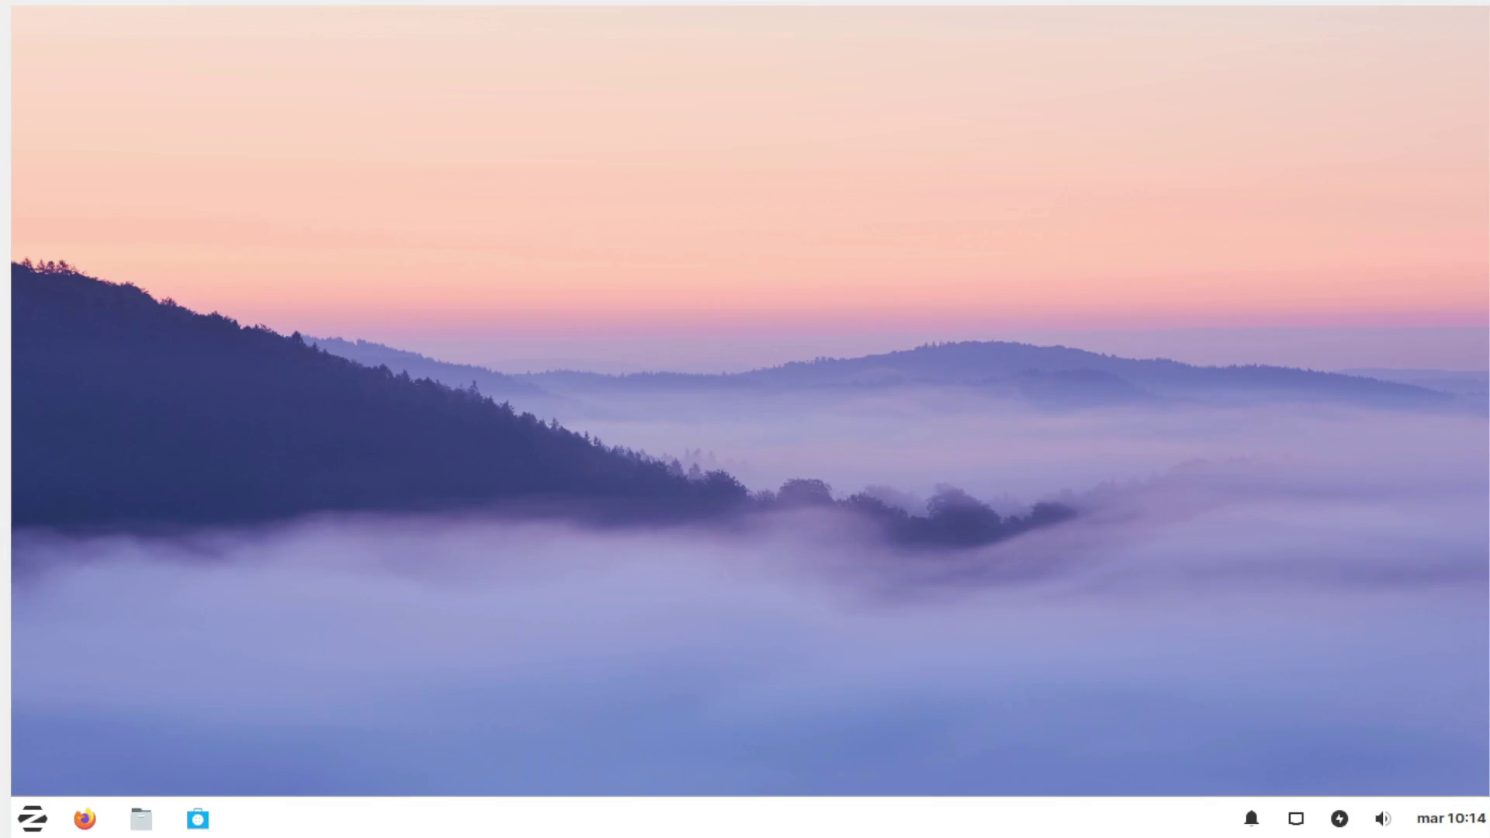
# Step: Search for "term" to open a terminal near the middle of the desktop and run the inkscape command
pyautogui.click(32, 818)
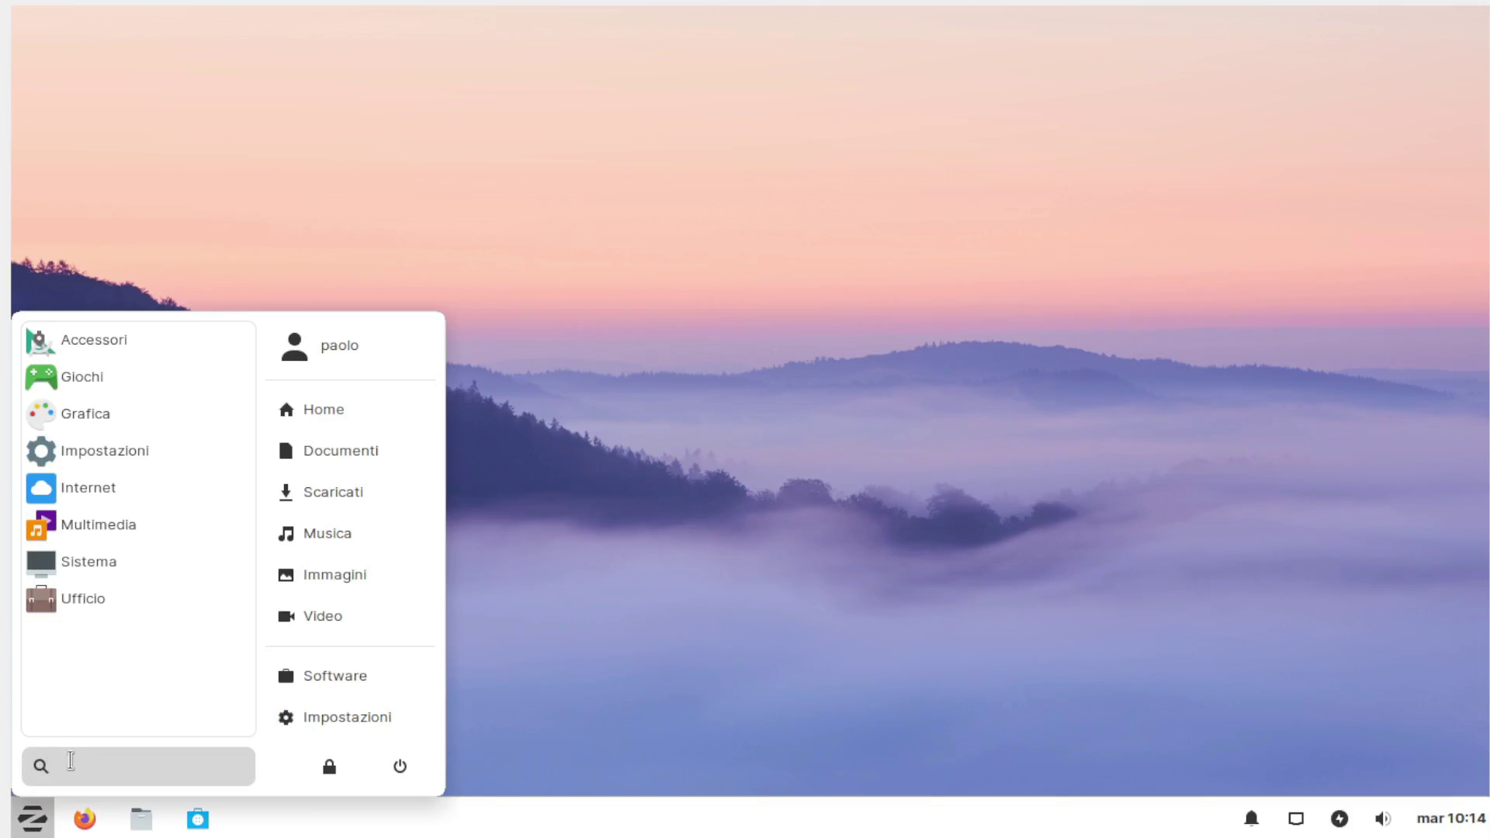
pyautogui.write('term')
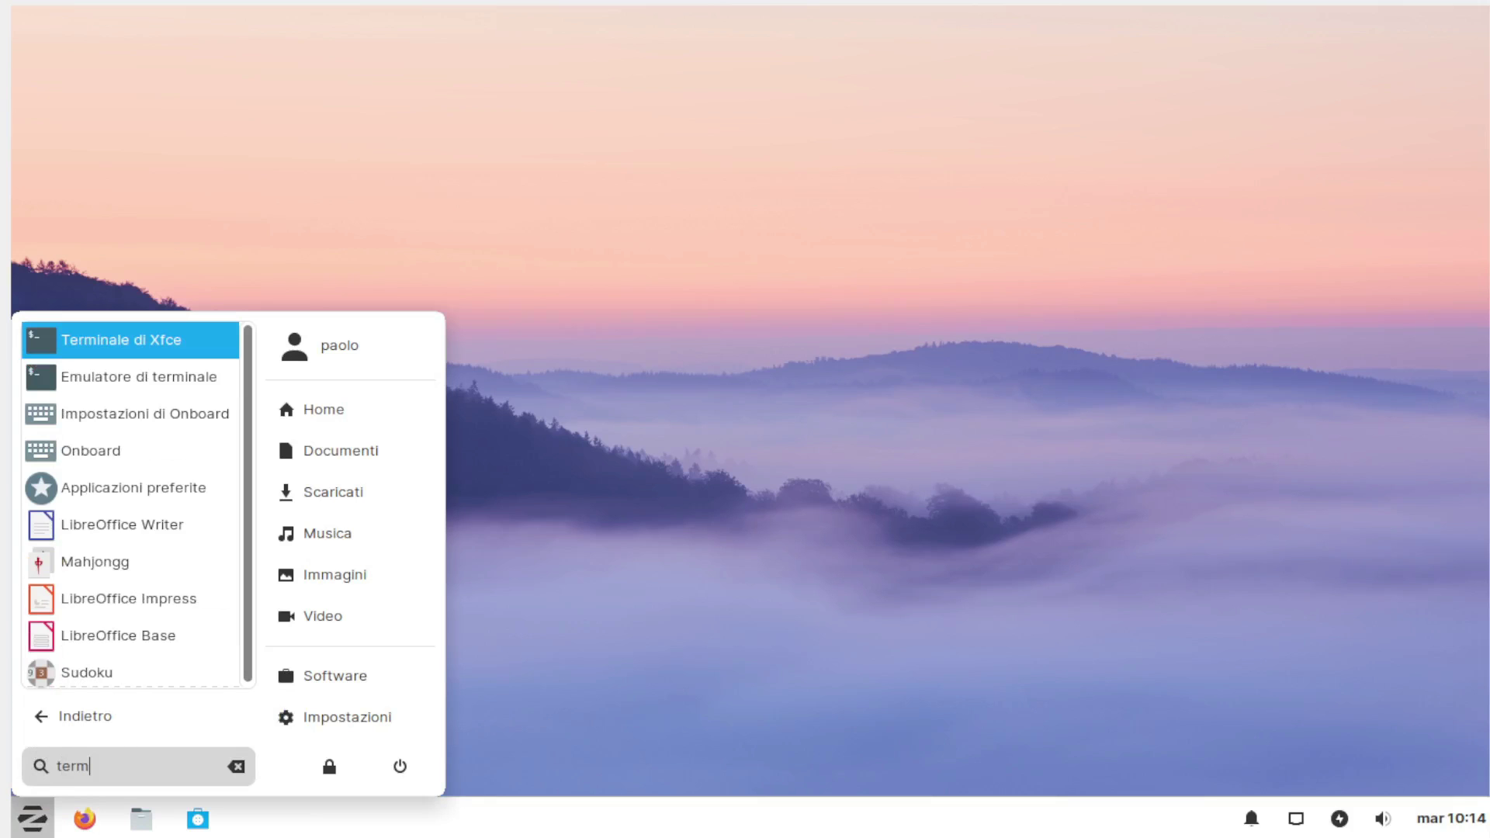
pyautogui.click(119, 388)
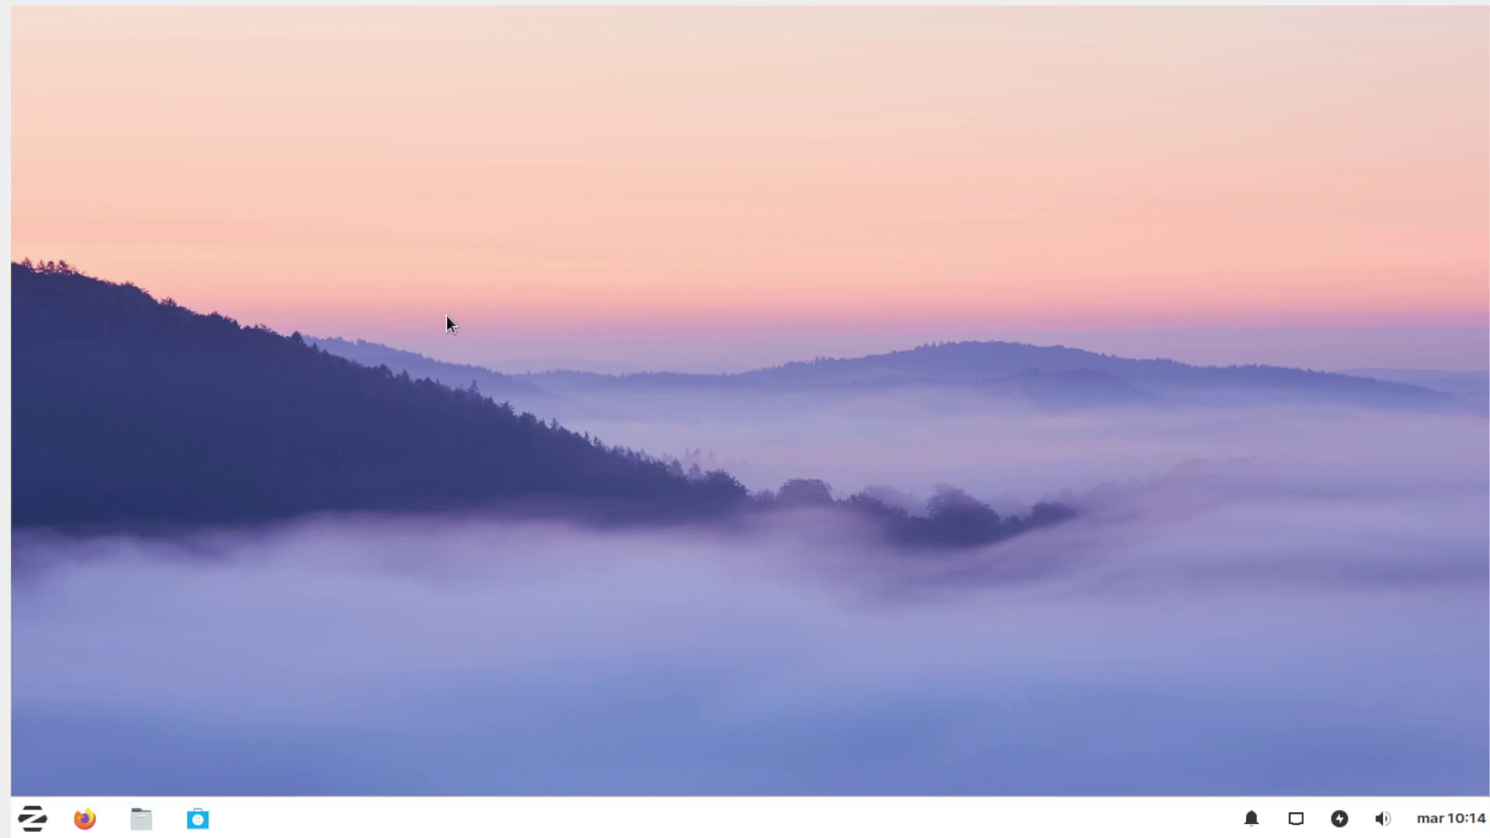
pyautogui.moveTo(422, 31); pyautogui.dragTo(706, 136)
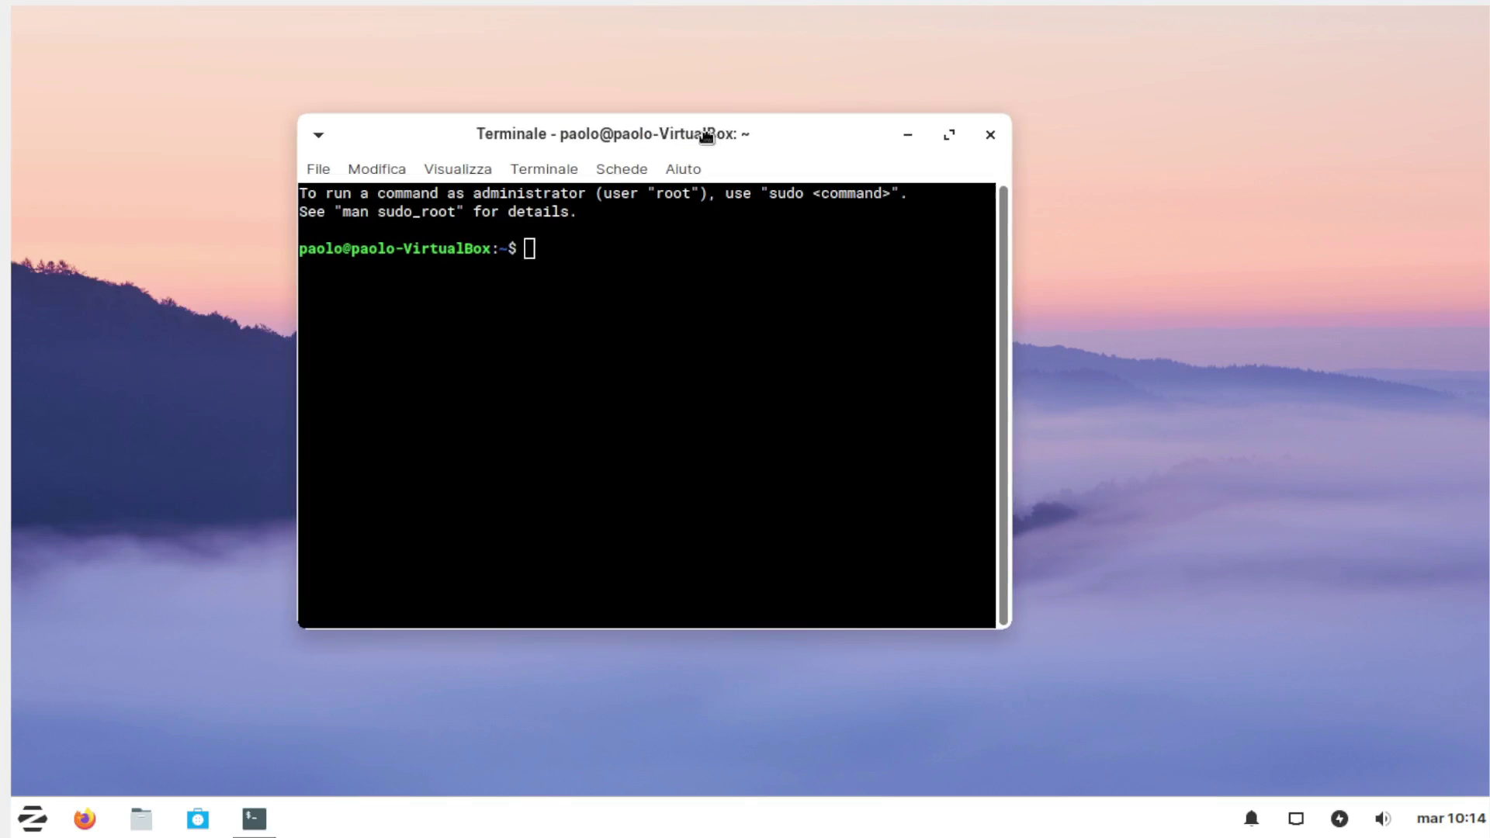
pyautogui.write('inkscape')
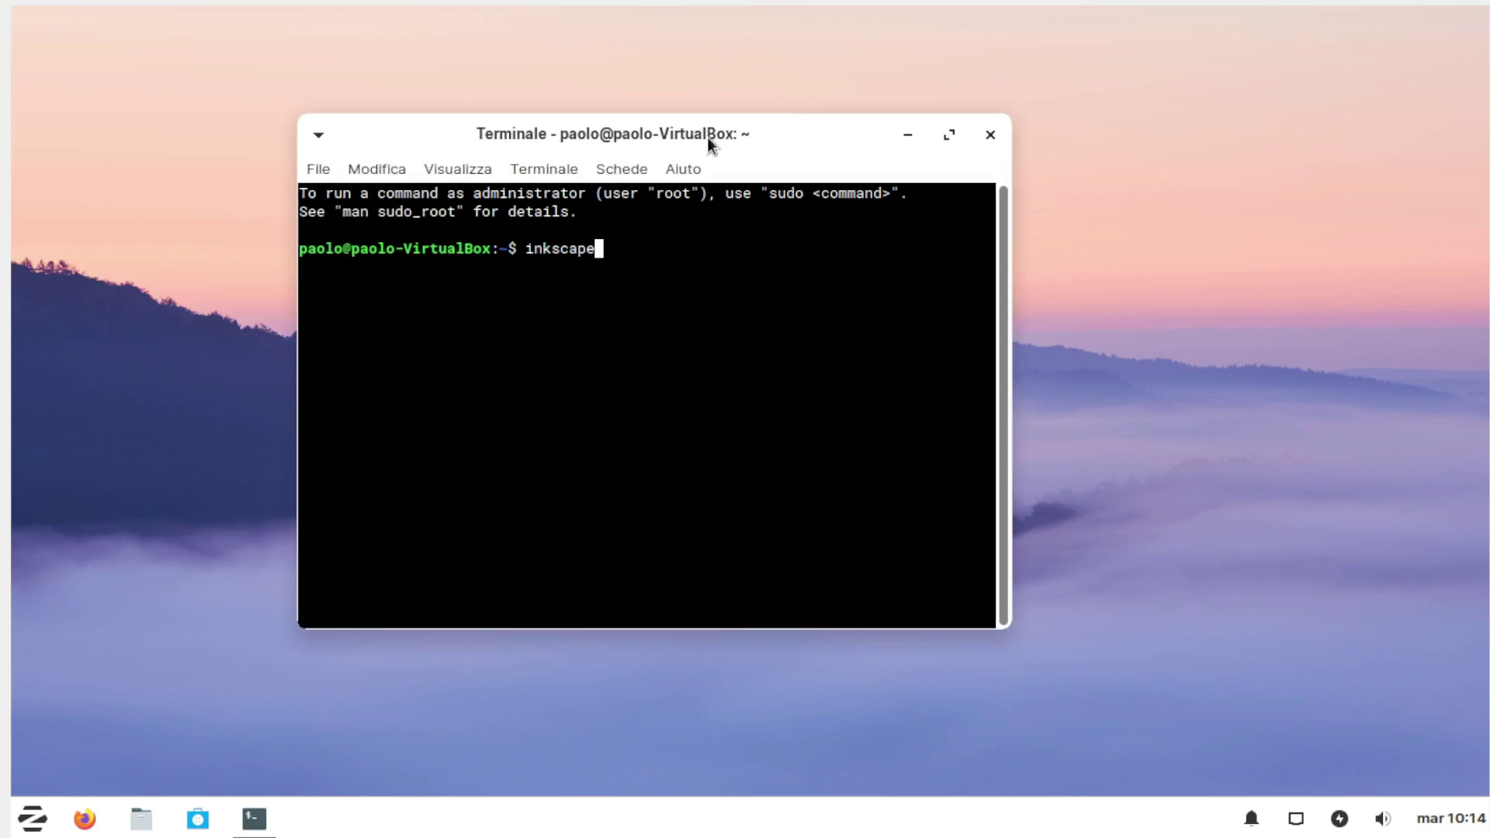
pyautogui.press('Return')
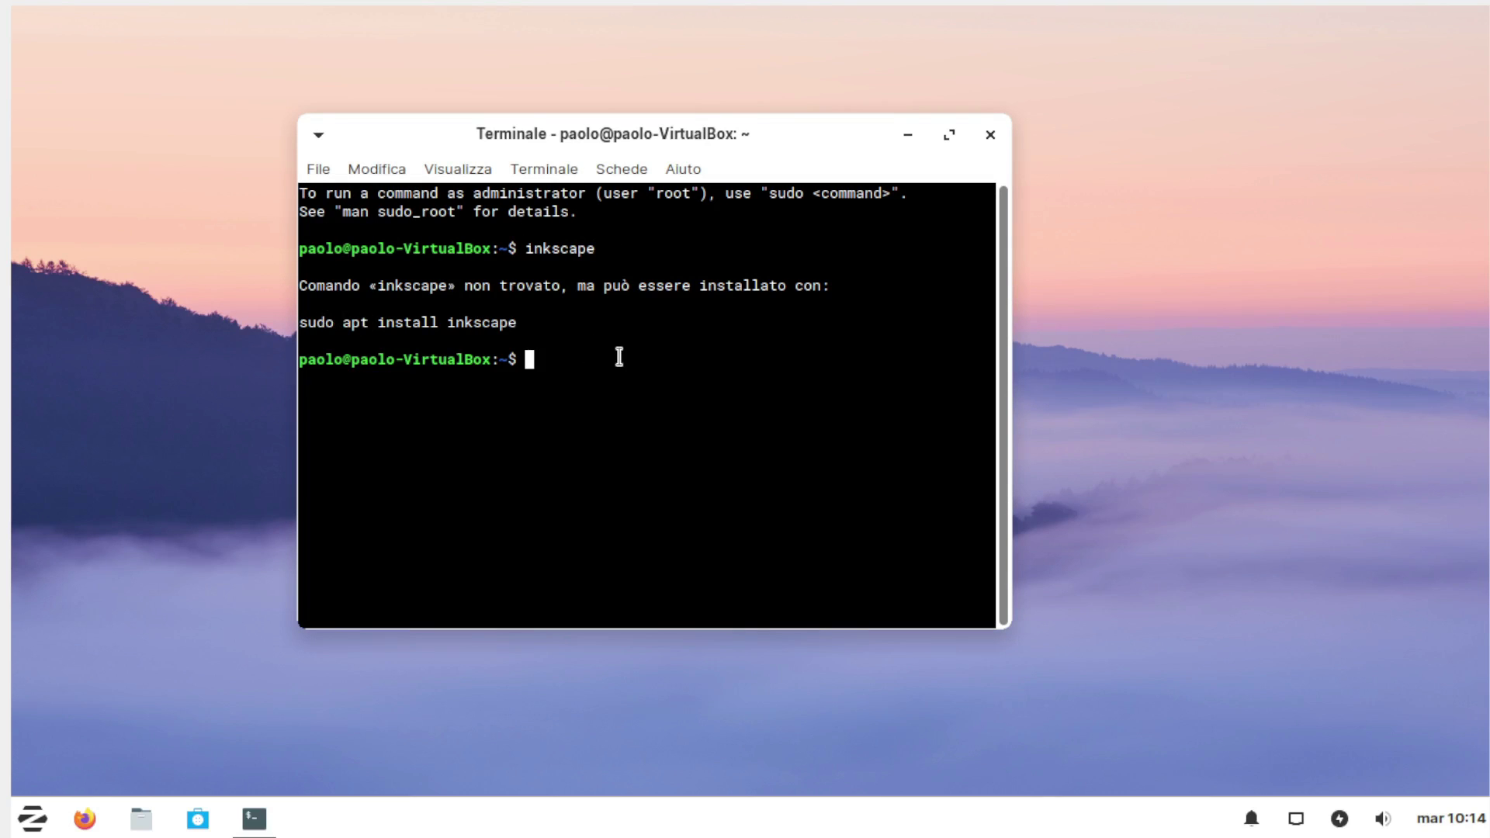
# Step: Install Inkscape from the terminal with sudo apt install inkscape, entering the account password and confirming the installation with S
pyautogui.write('sudo apt install inks')
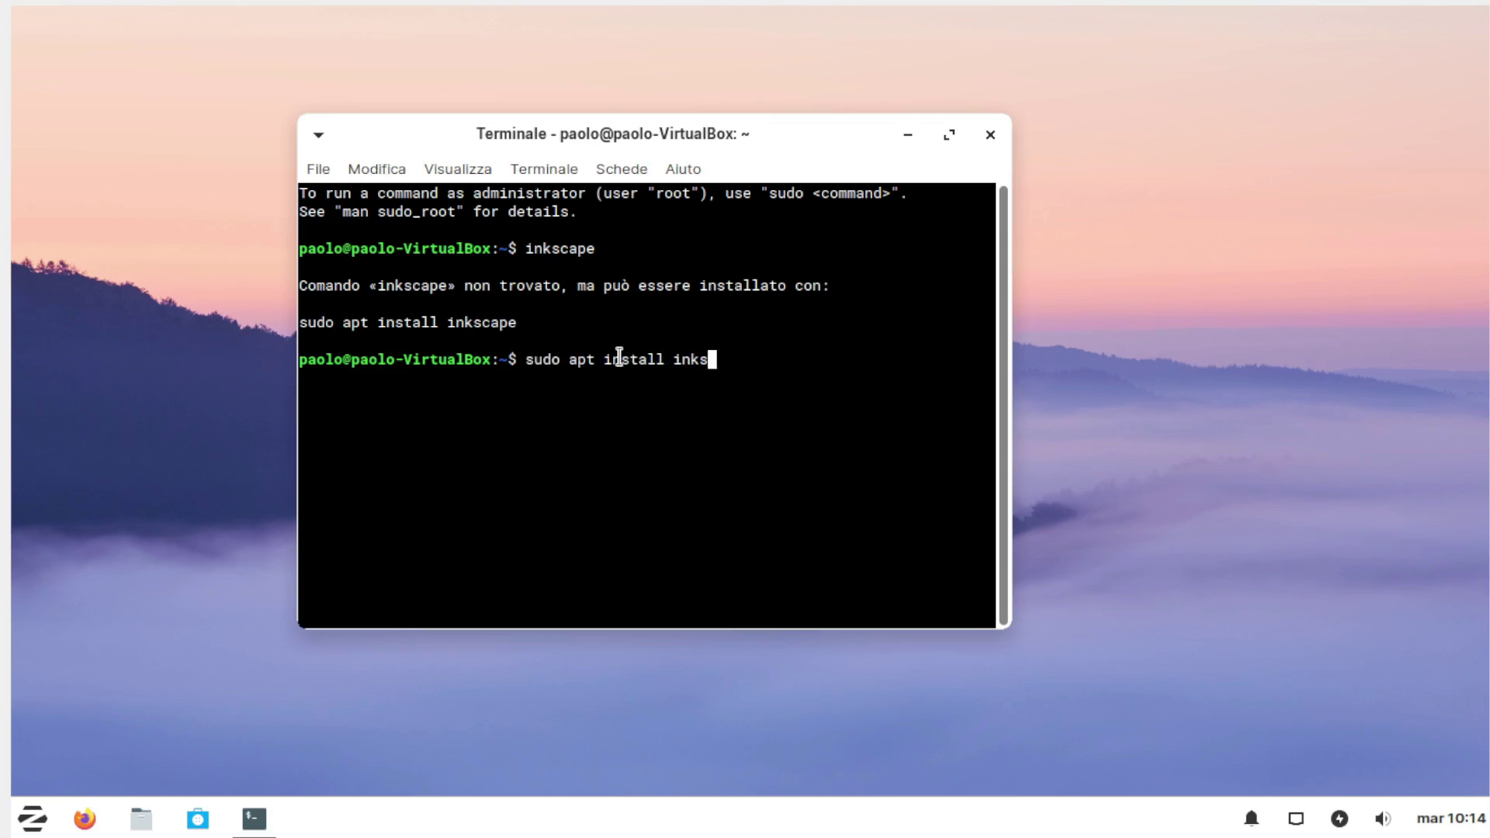
pyautogui.write('cape')
pyautogui.press('Return')
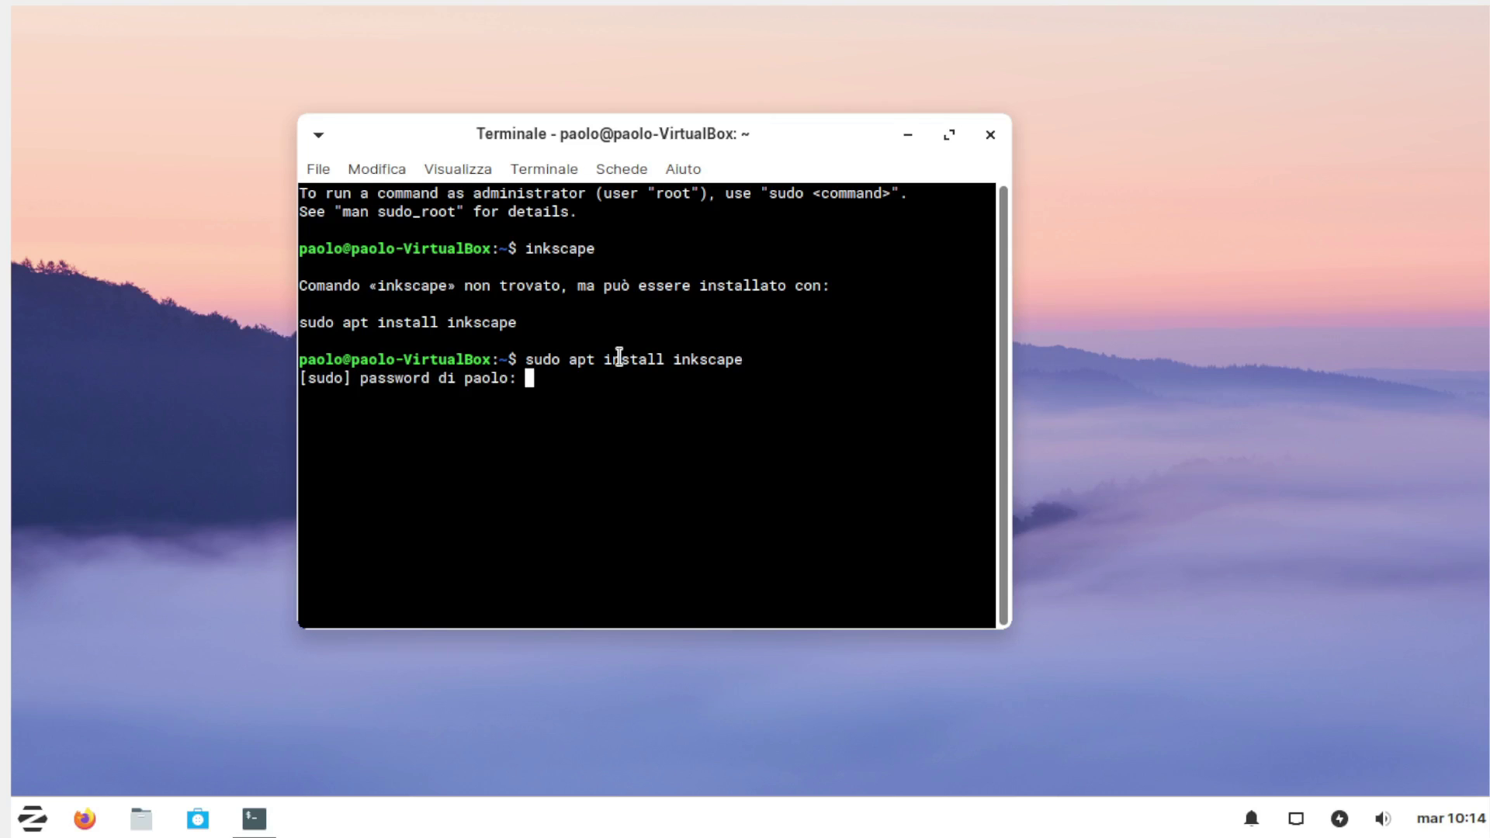
pyautogui.write('***********')
pyautogui.press('Return')
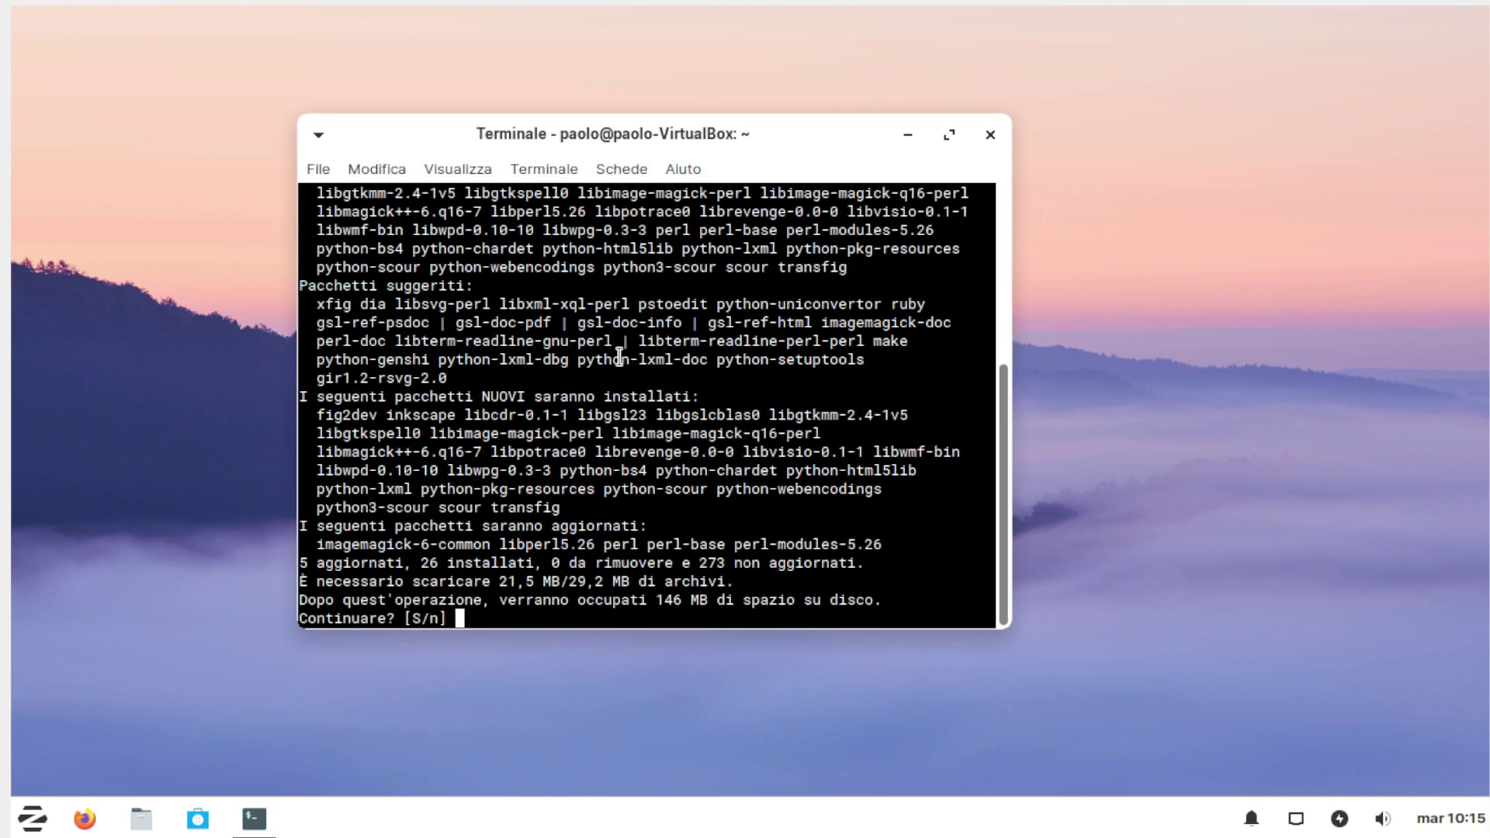
pyautogui.write('S')
pyautogui.press('Return')
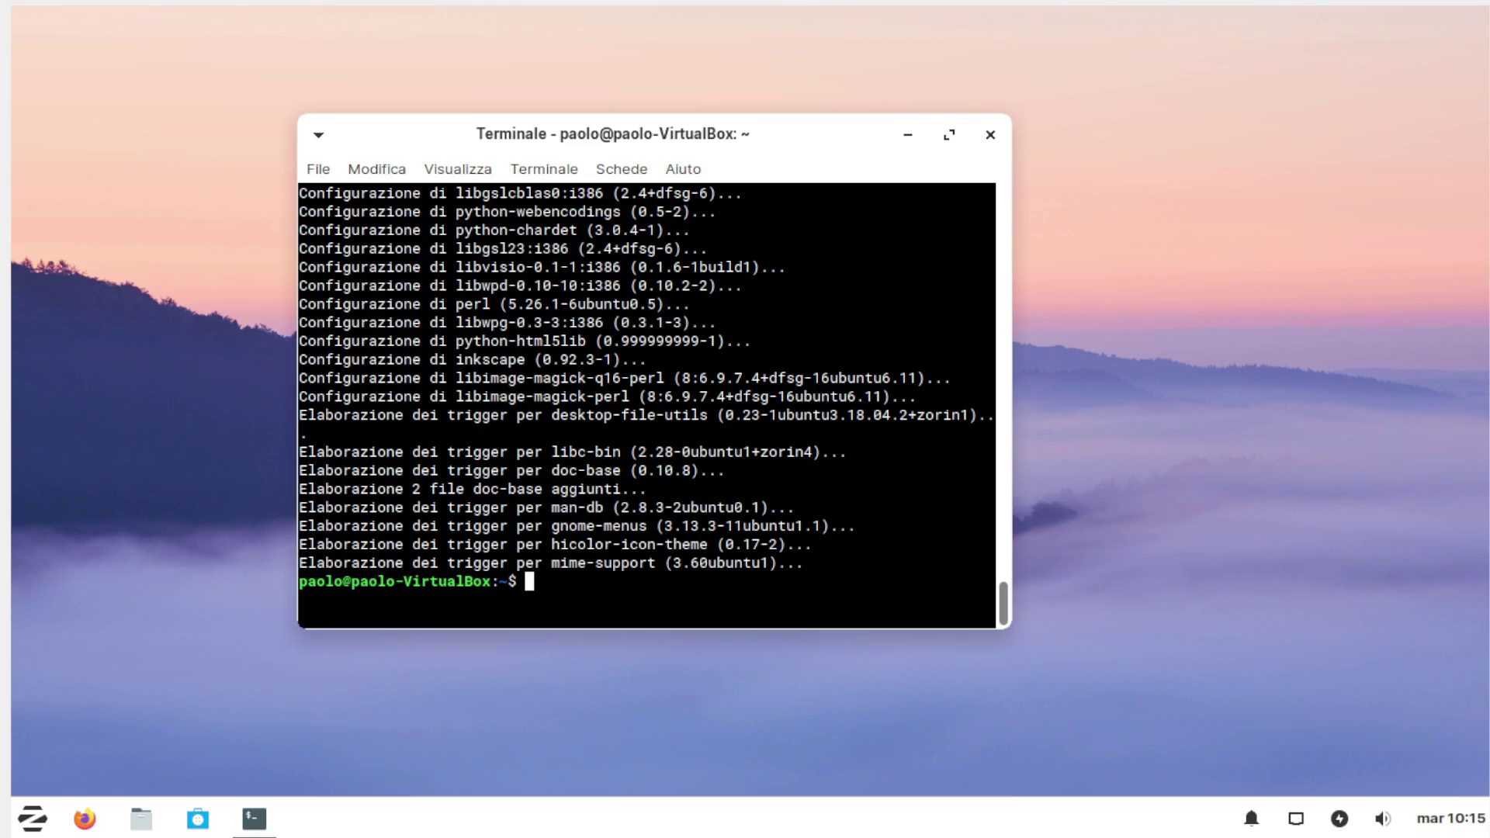
# Step: Launch Inkscape from the Grafica applications and close the terminal window
pyautogui.click(35, 824)
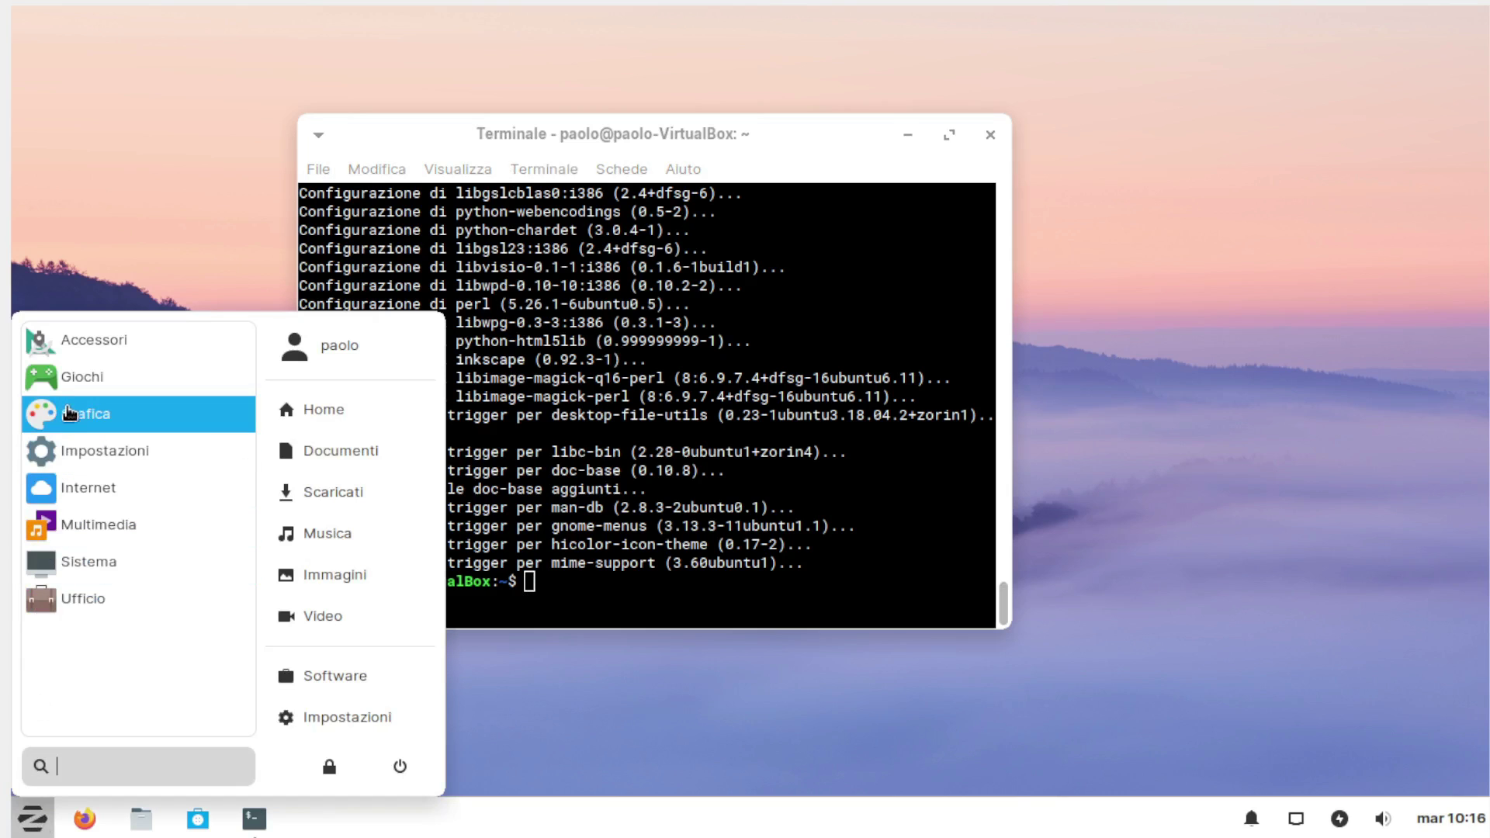
pyautogui.click(68, 411)
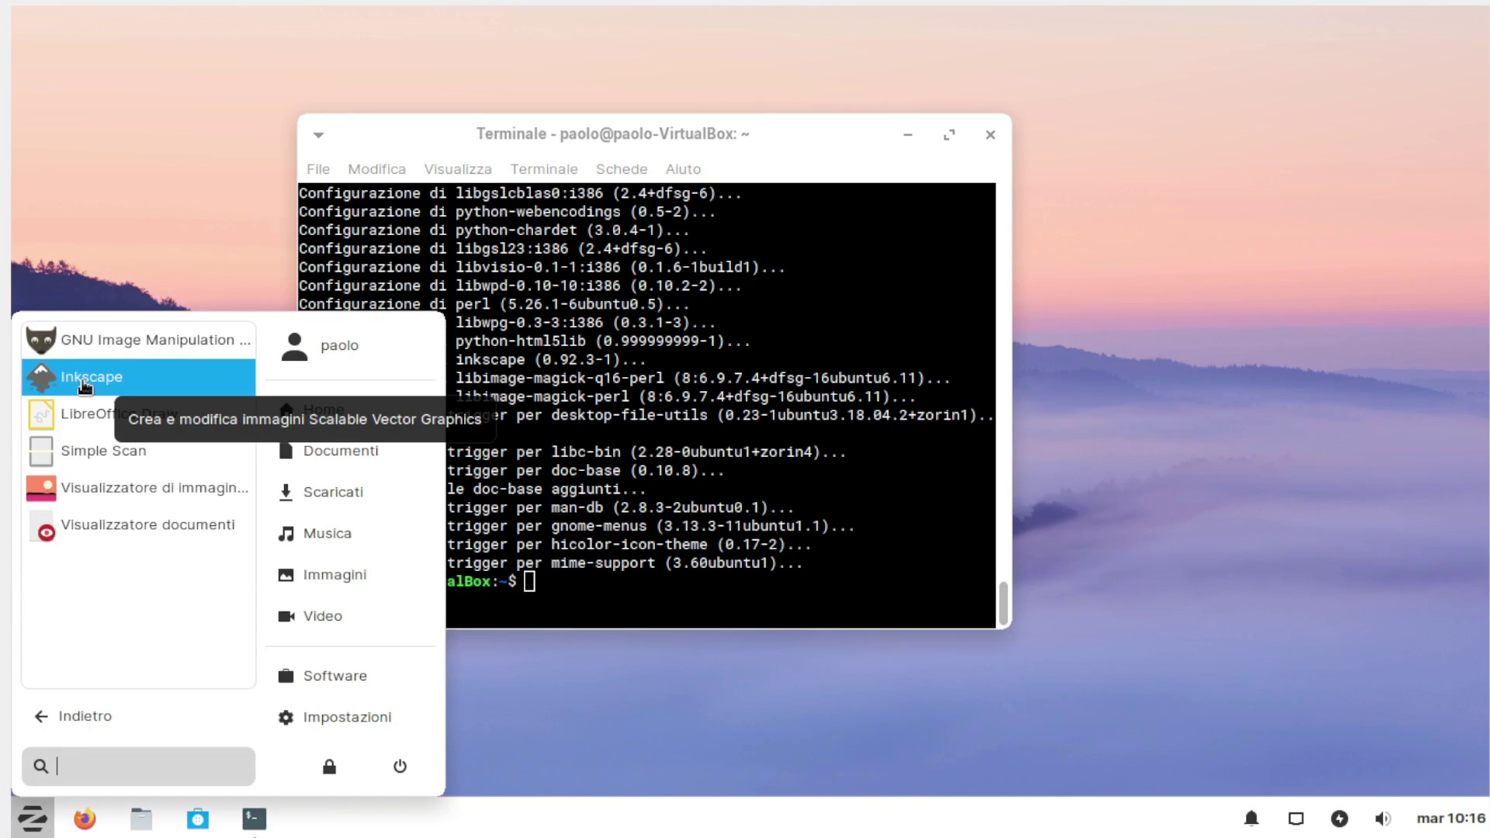
pyautogui.click(86, 380)
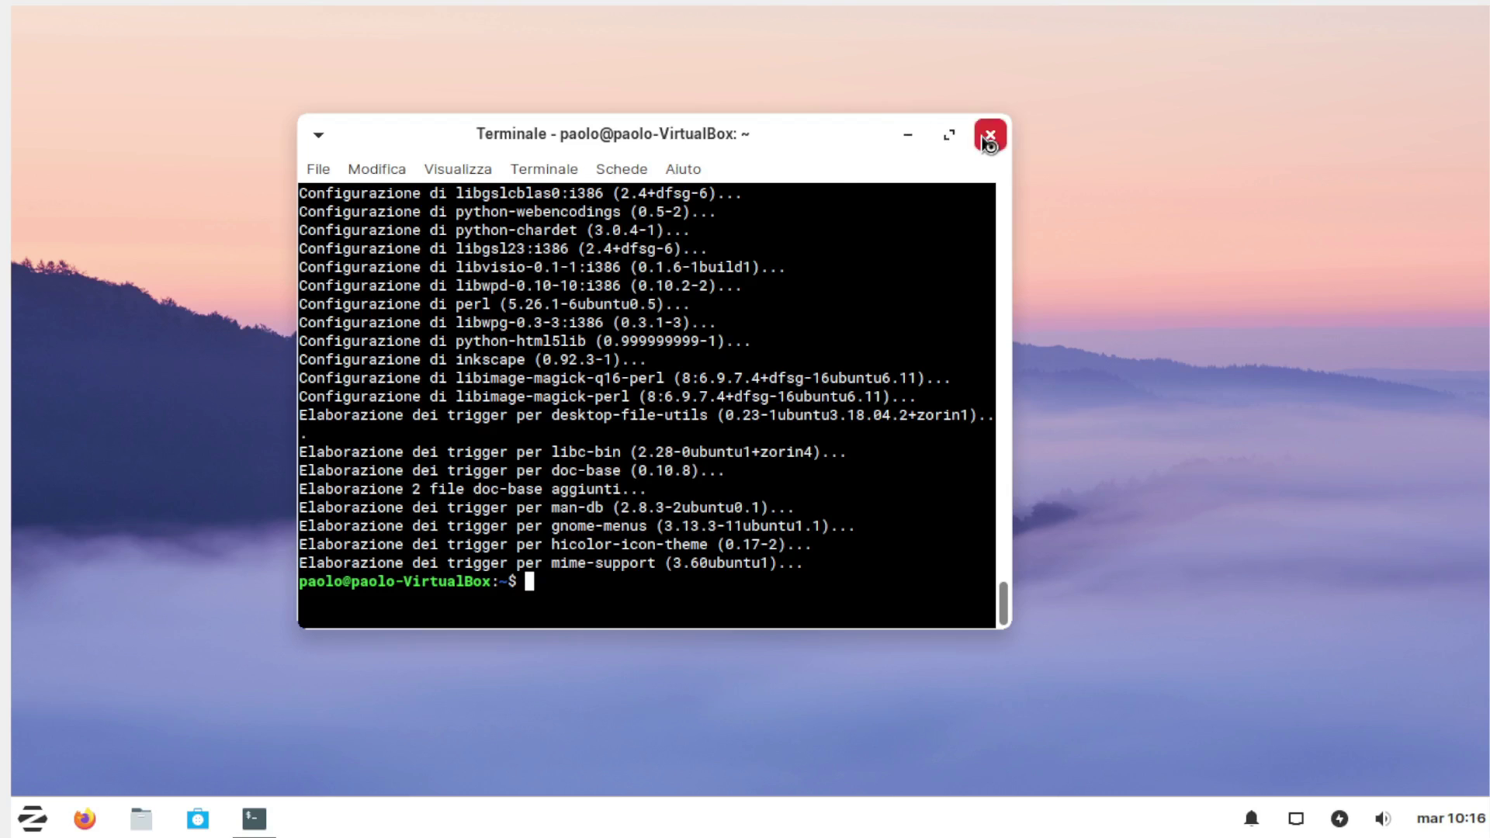
pyautogui.click(990, 135)
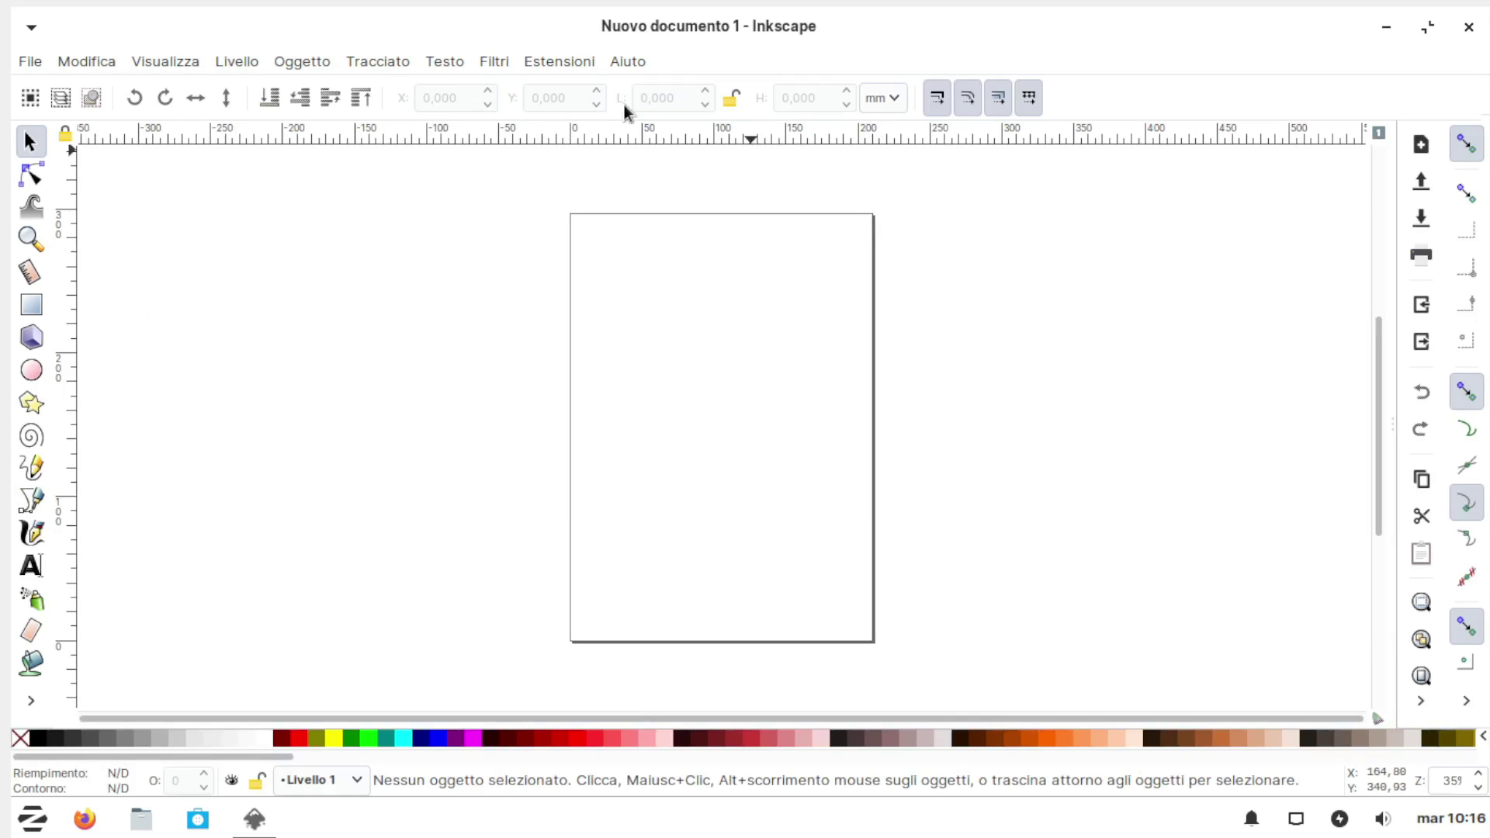
# Step: Check the version information in Informazioni su Inkscape, then close the program
pyautogui.click(623, 67)
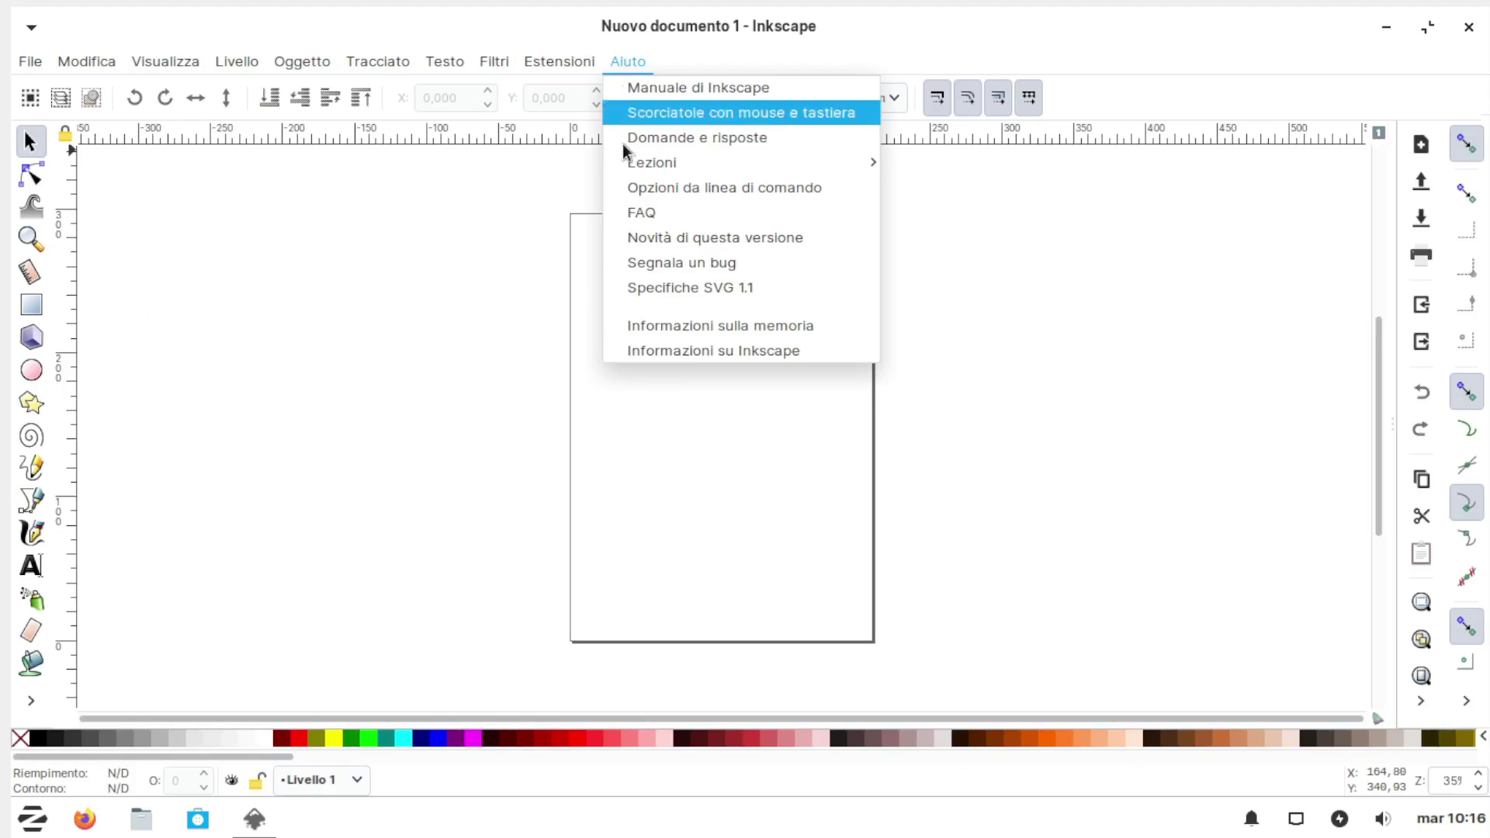
pyautogui.click(650, 350)
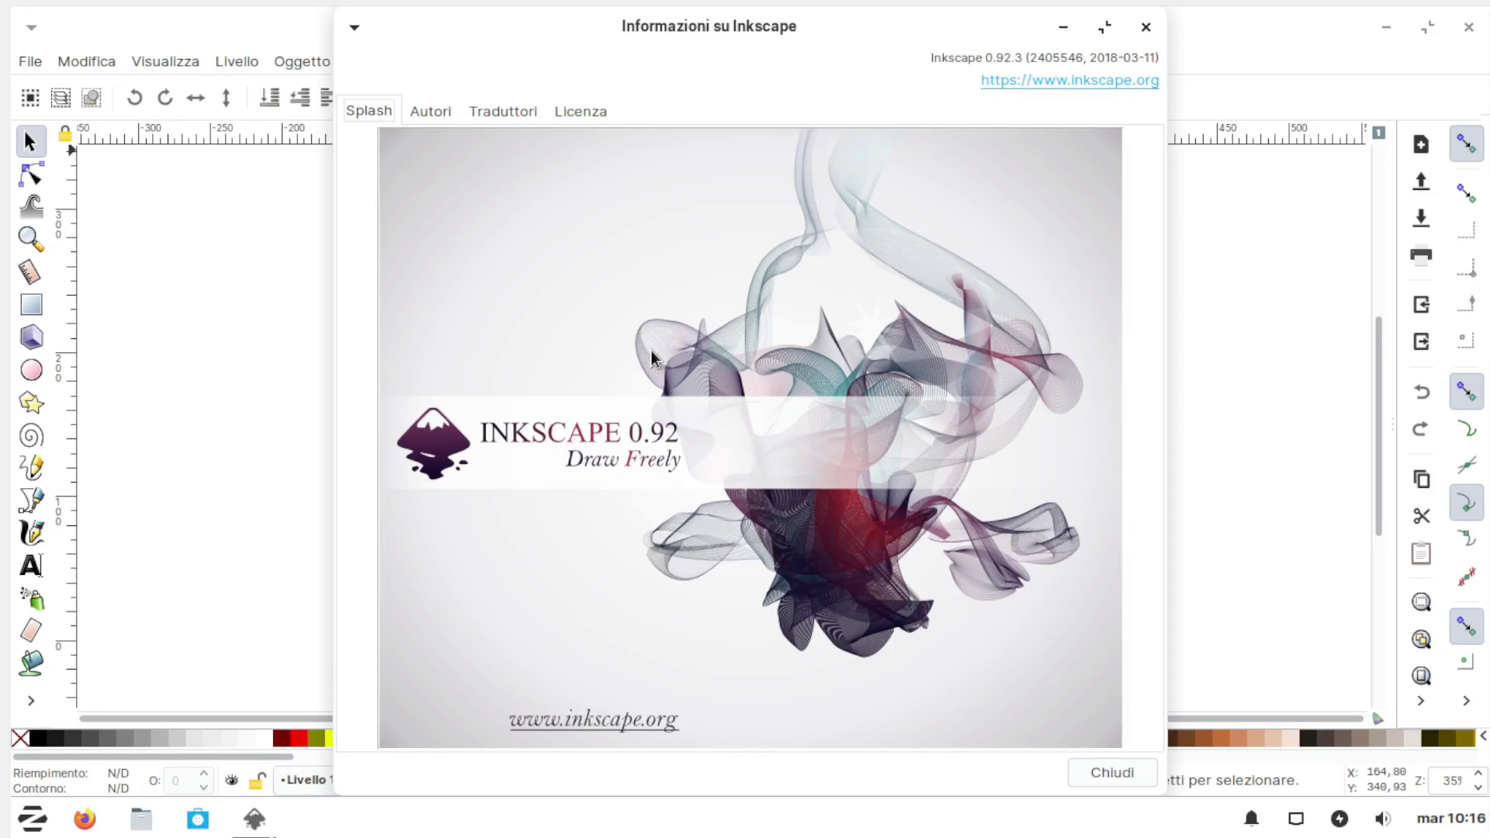
pyautogui.click(1144, 28)
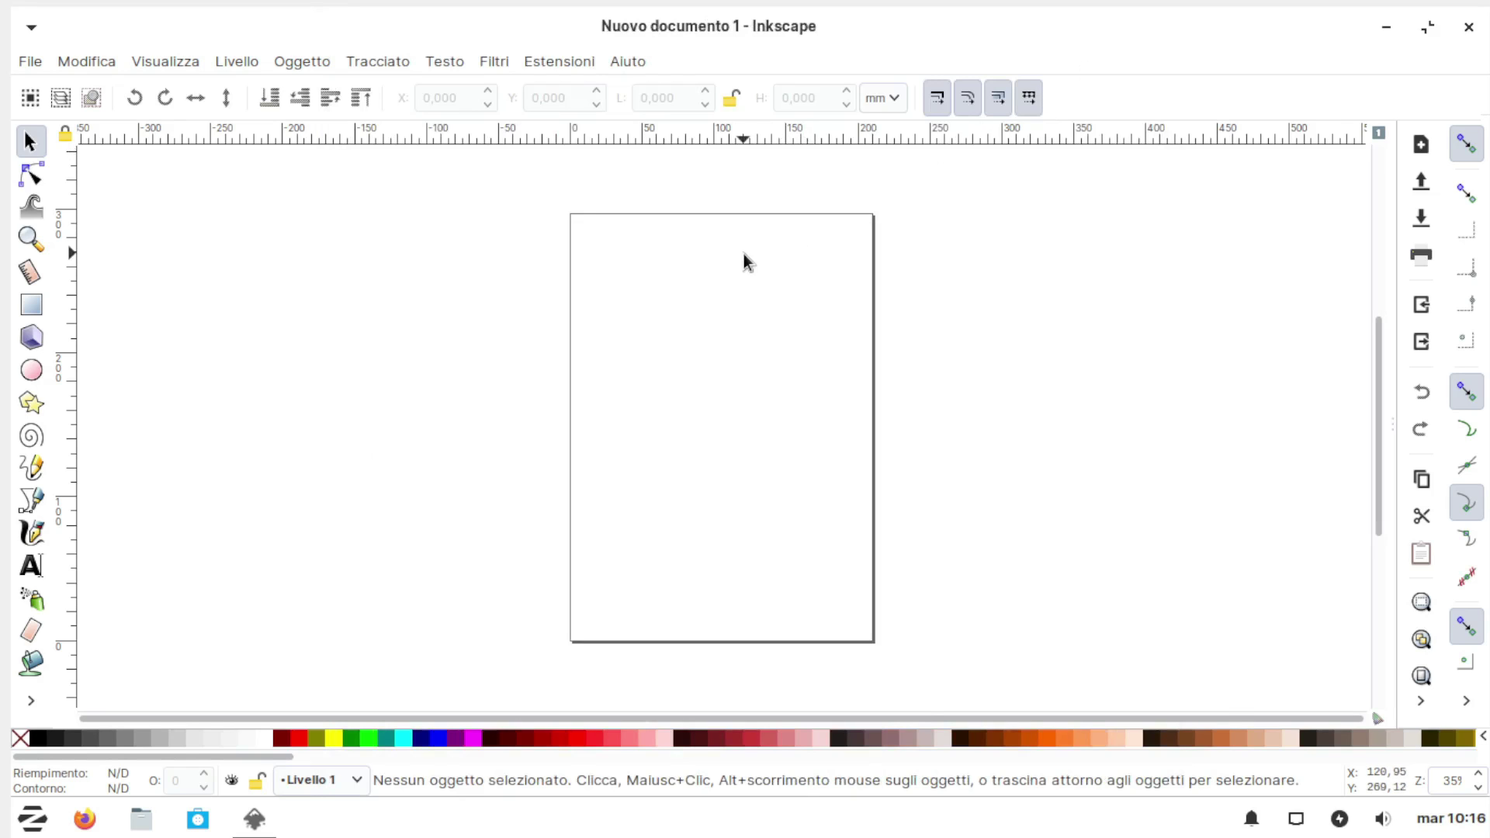
pyautogui.click(1463, 34)
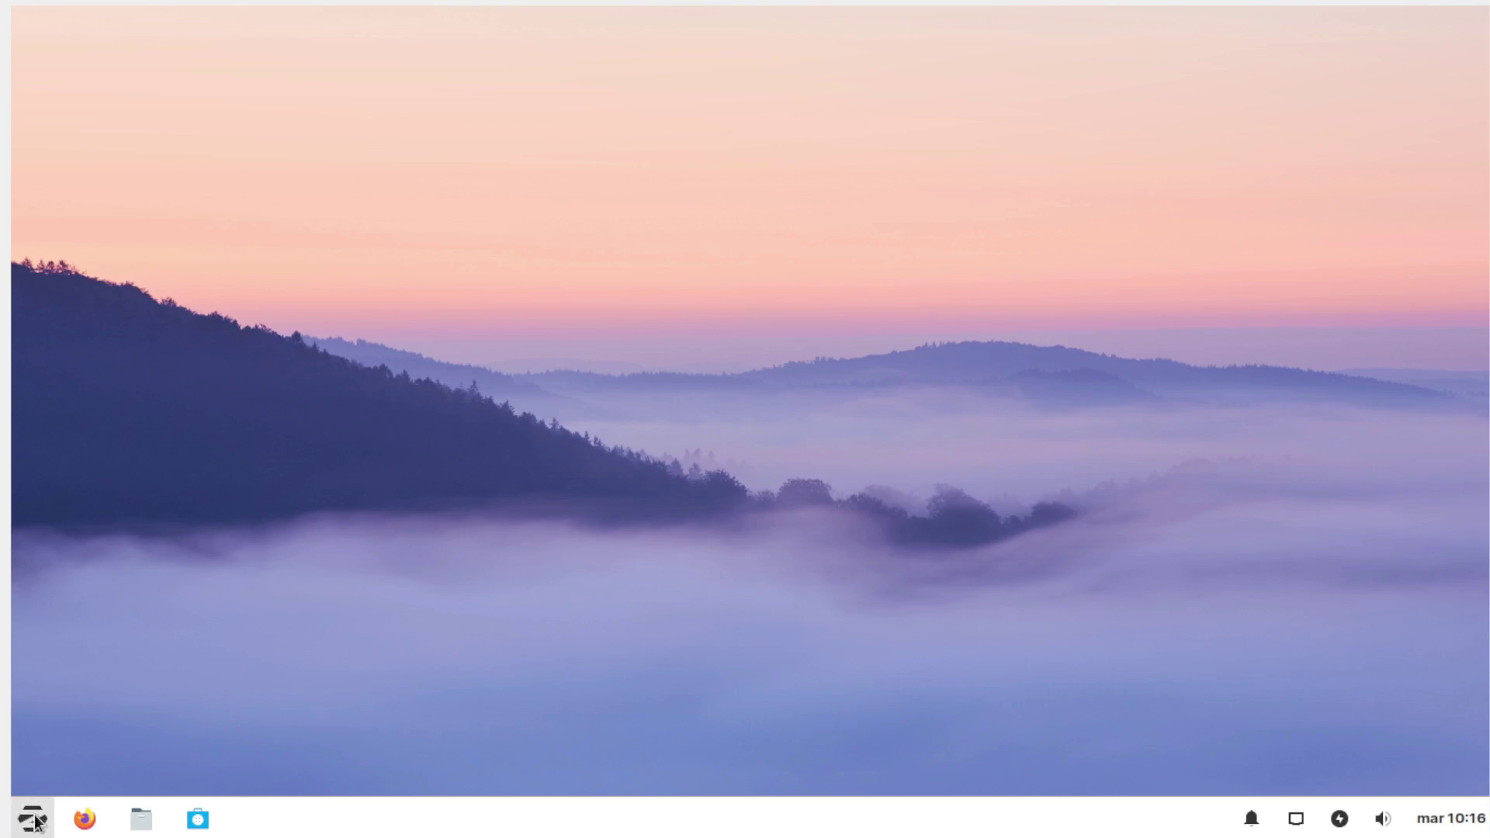
# Step: Check Inkscape's page in the software store, return to the store's overview and close the store
pyautogui.click(202, 822)
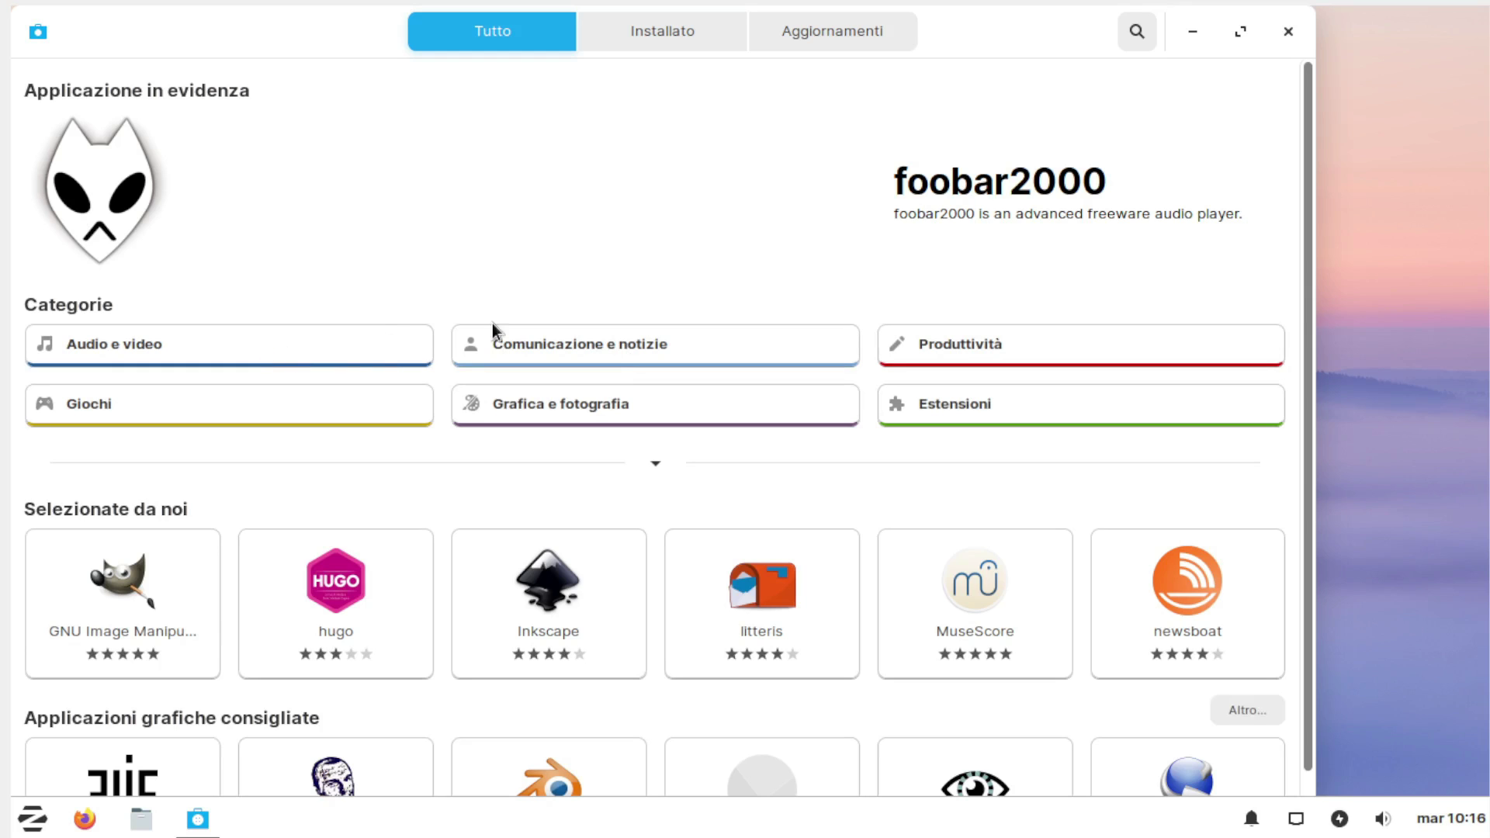
pyautogui.scroll(-2, 629, 340)
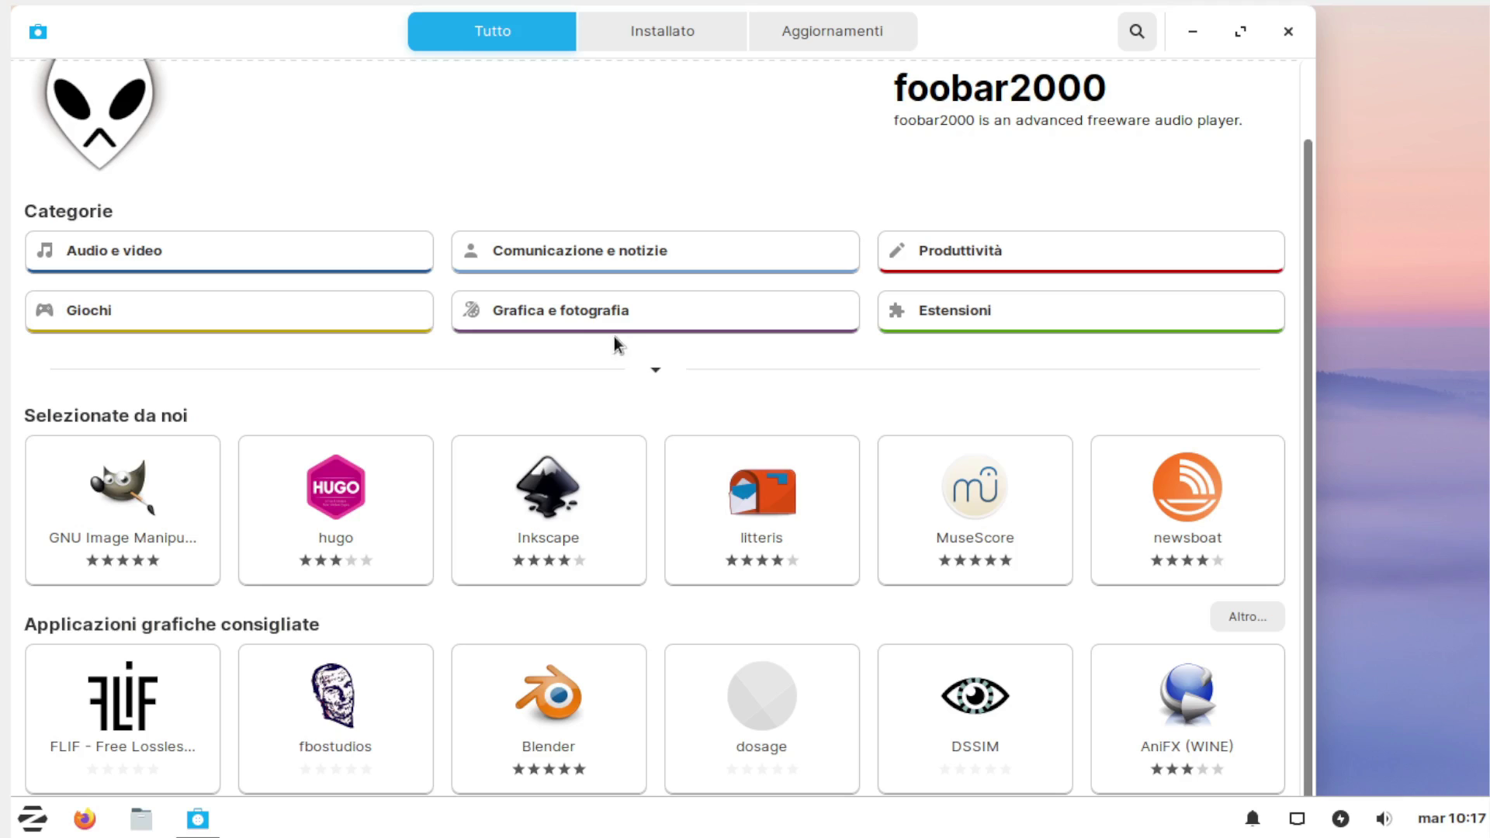
pyautogui.scroll(2, 811, 233)
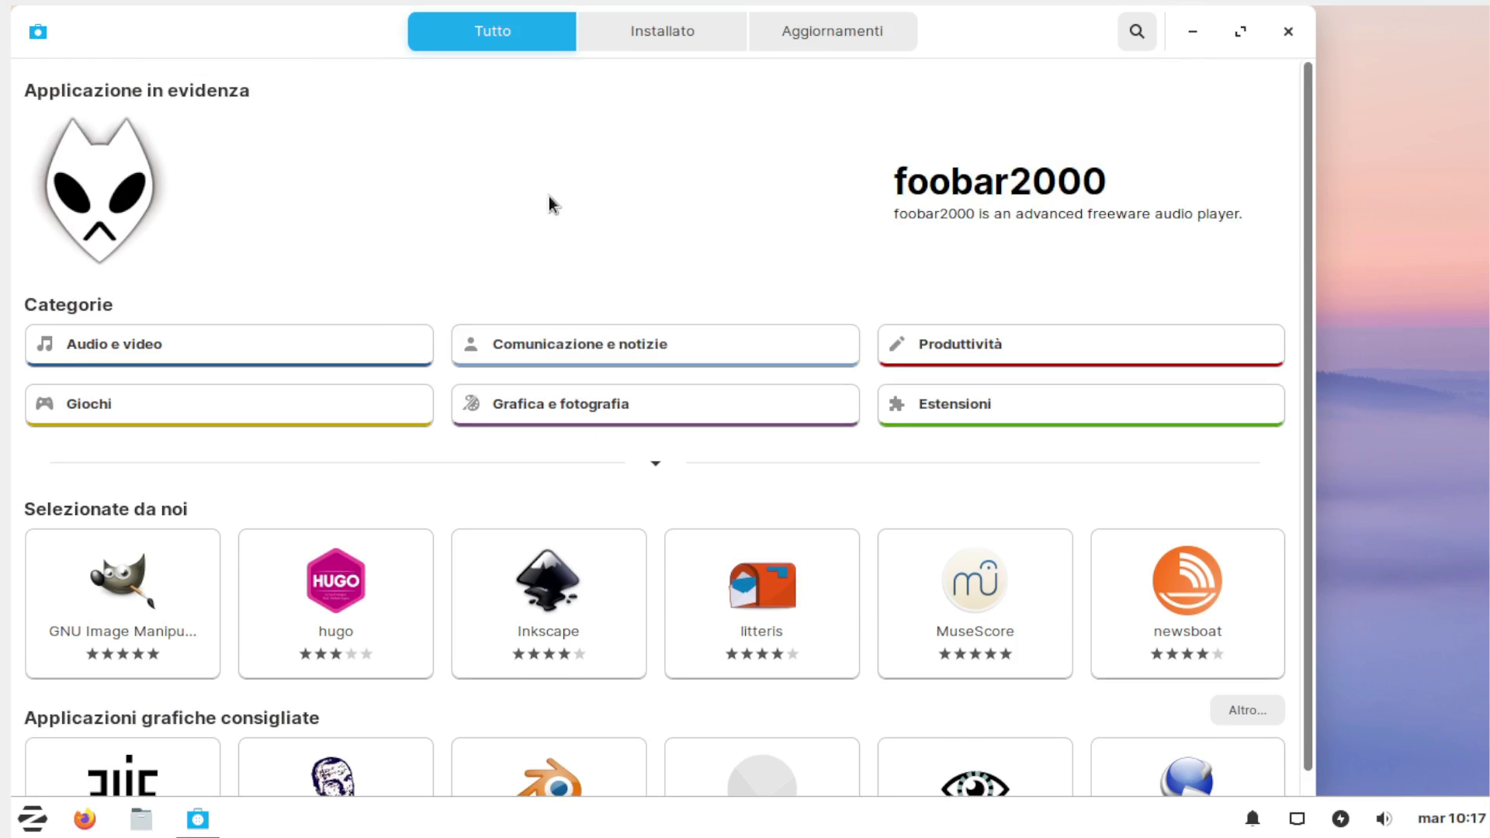
pyautogui.click(564, 619)
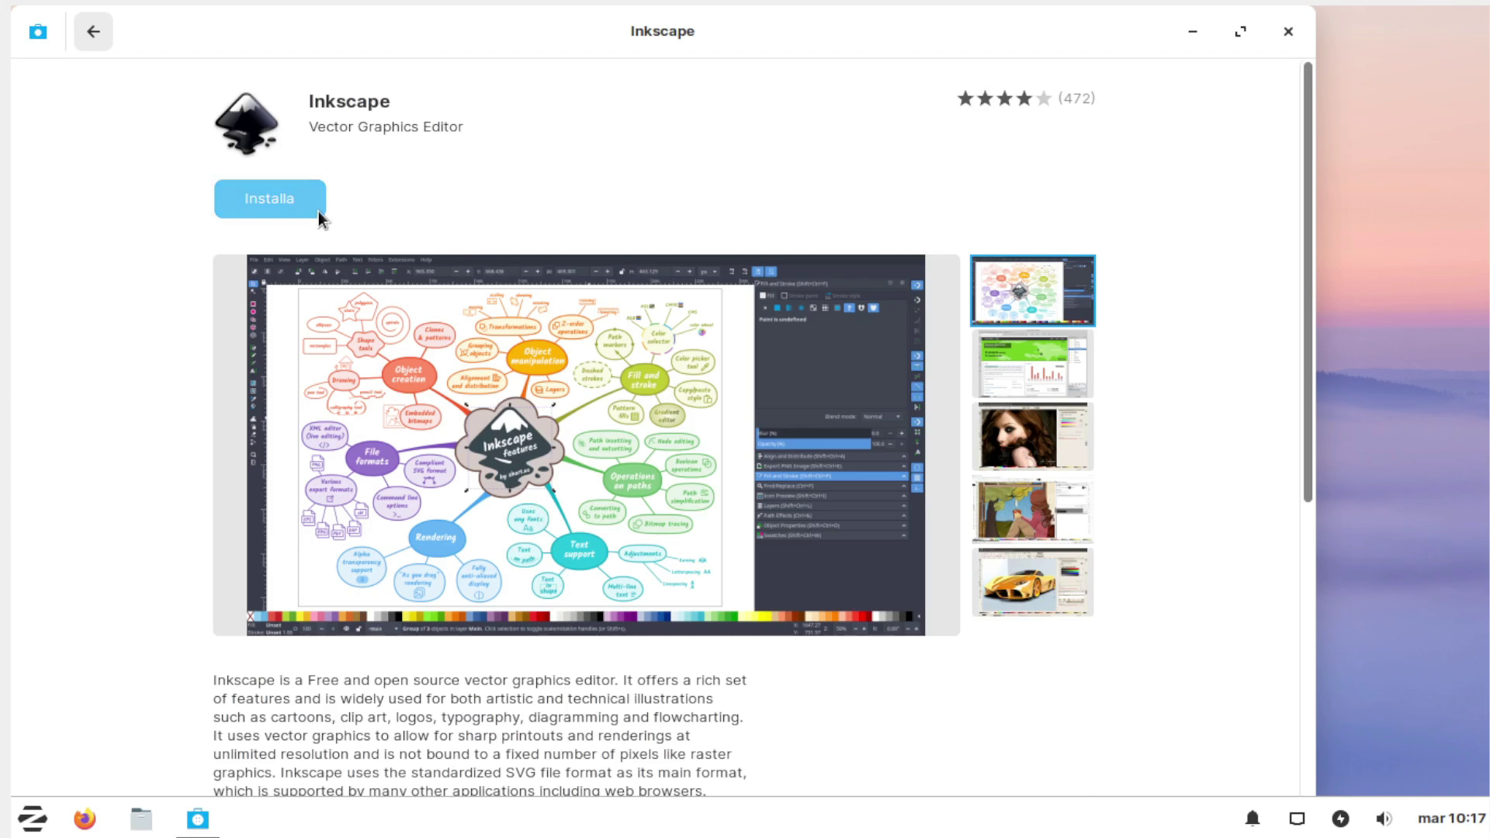
pyautogui.click(94, 39)
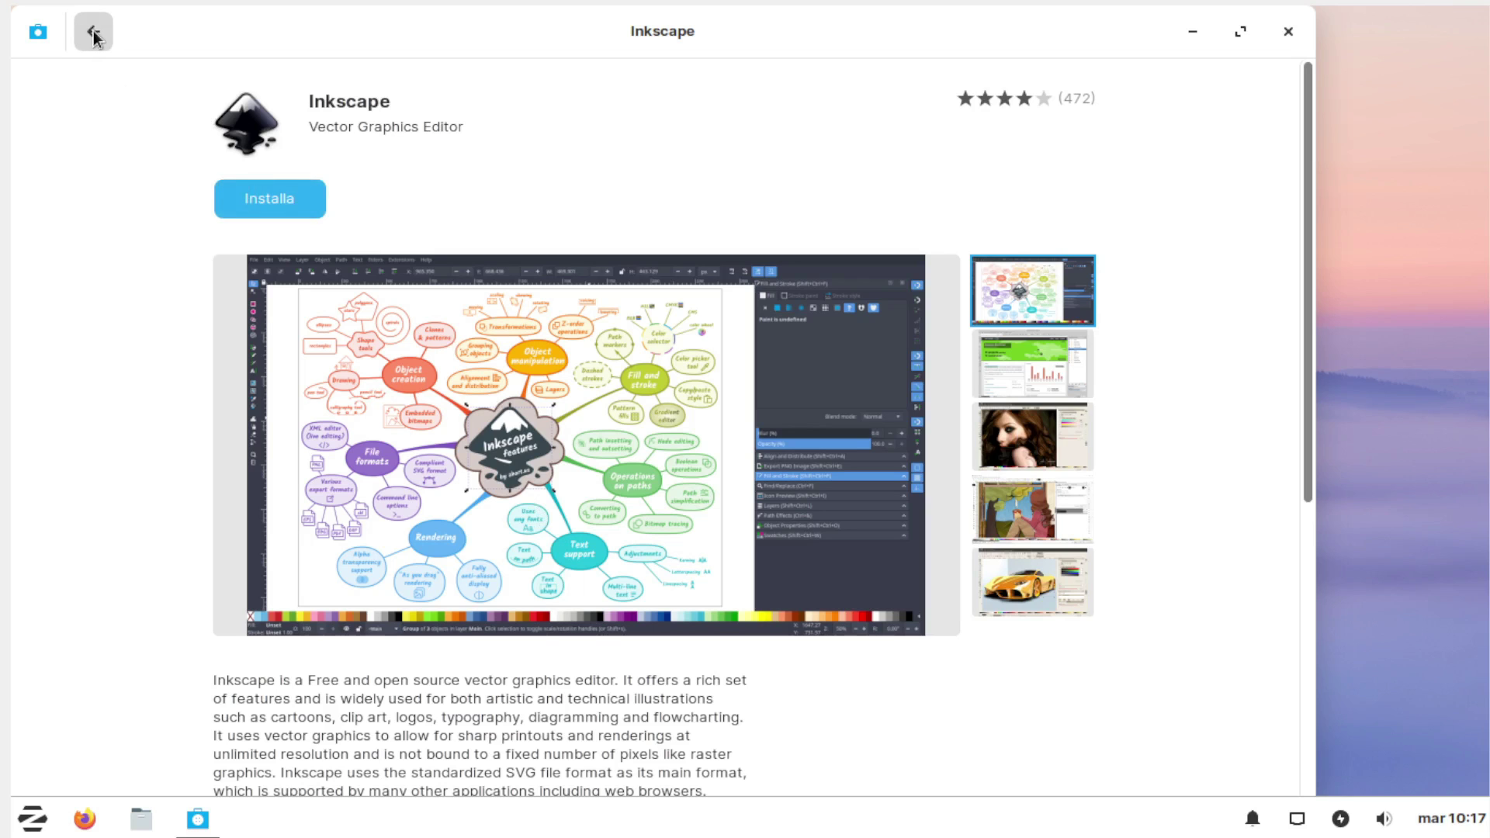
pyautogui.click(100, 44)
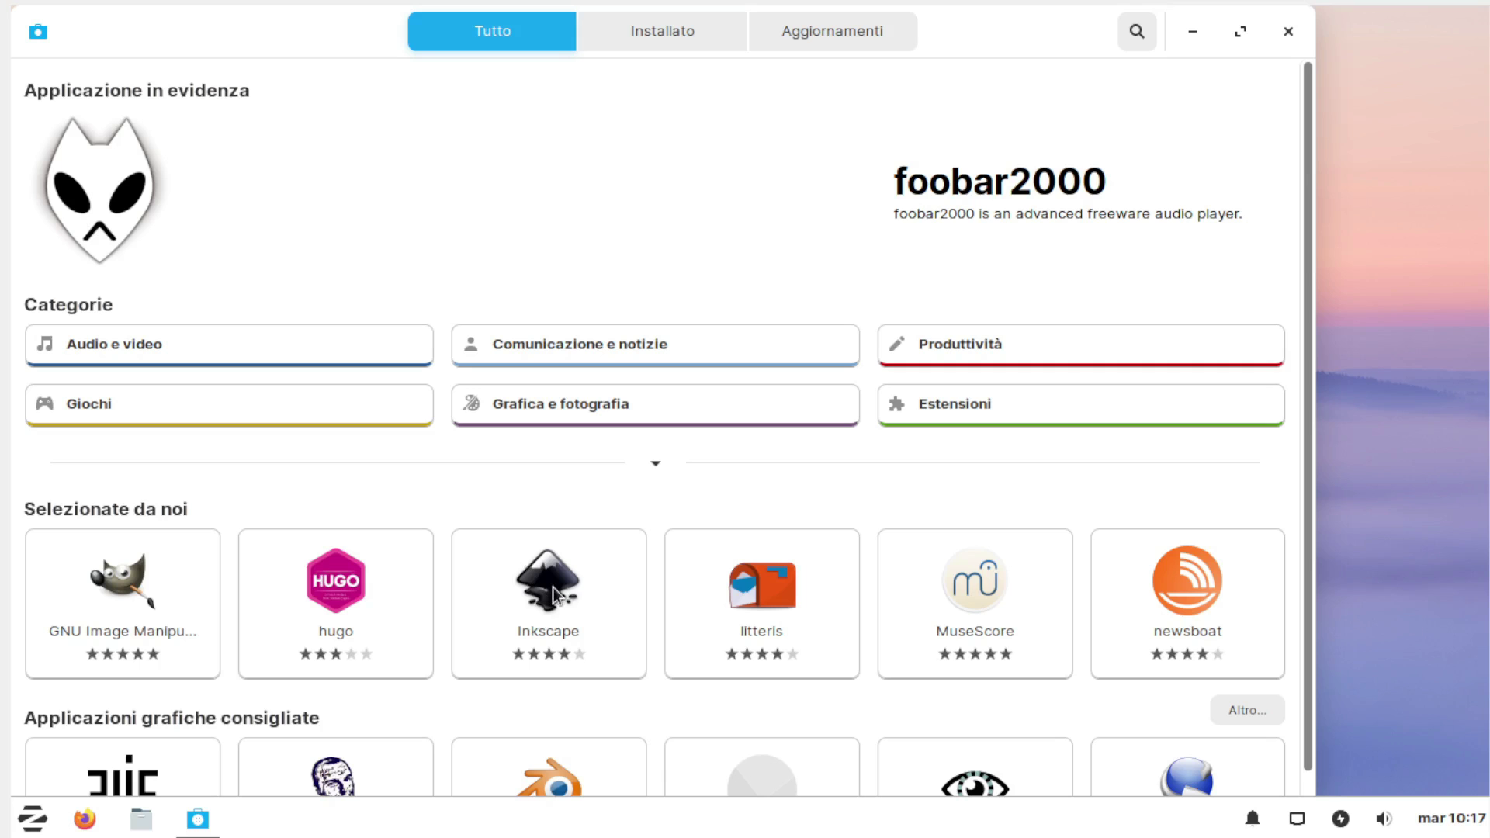
pyautogui.click(1287, 33)
# Step: Launch GNU Image Manipulation Program from the Grafica applications, maximize its window to view the interface and close it
pyautogui.click(31, 818)
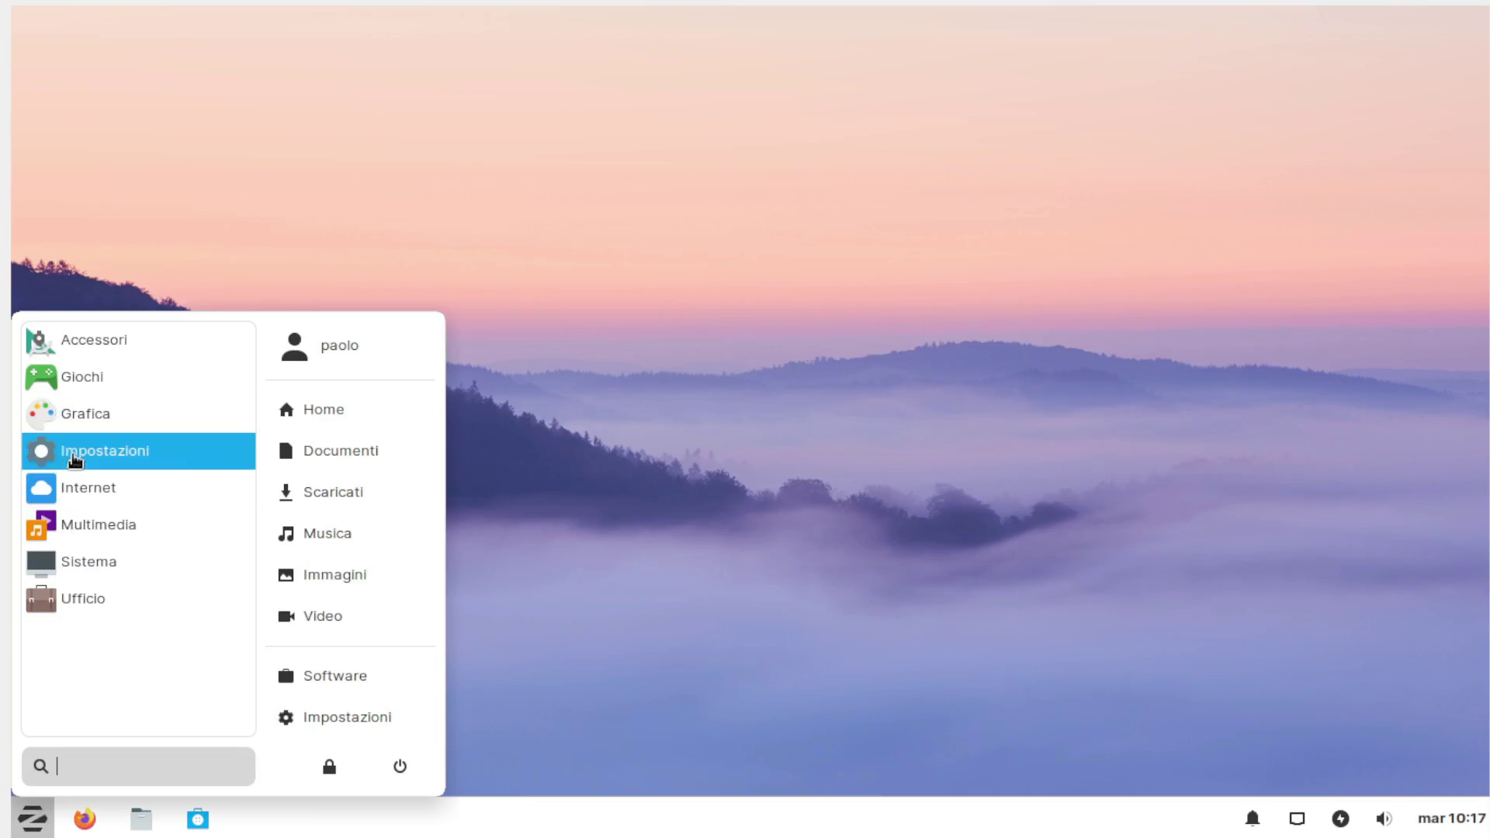
pyautogui.click(77, 412)
pyautogui.click(99, 348)
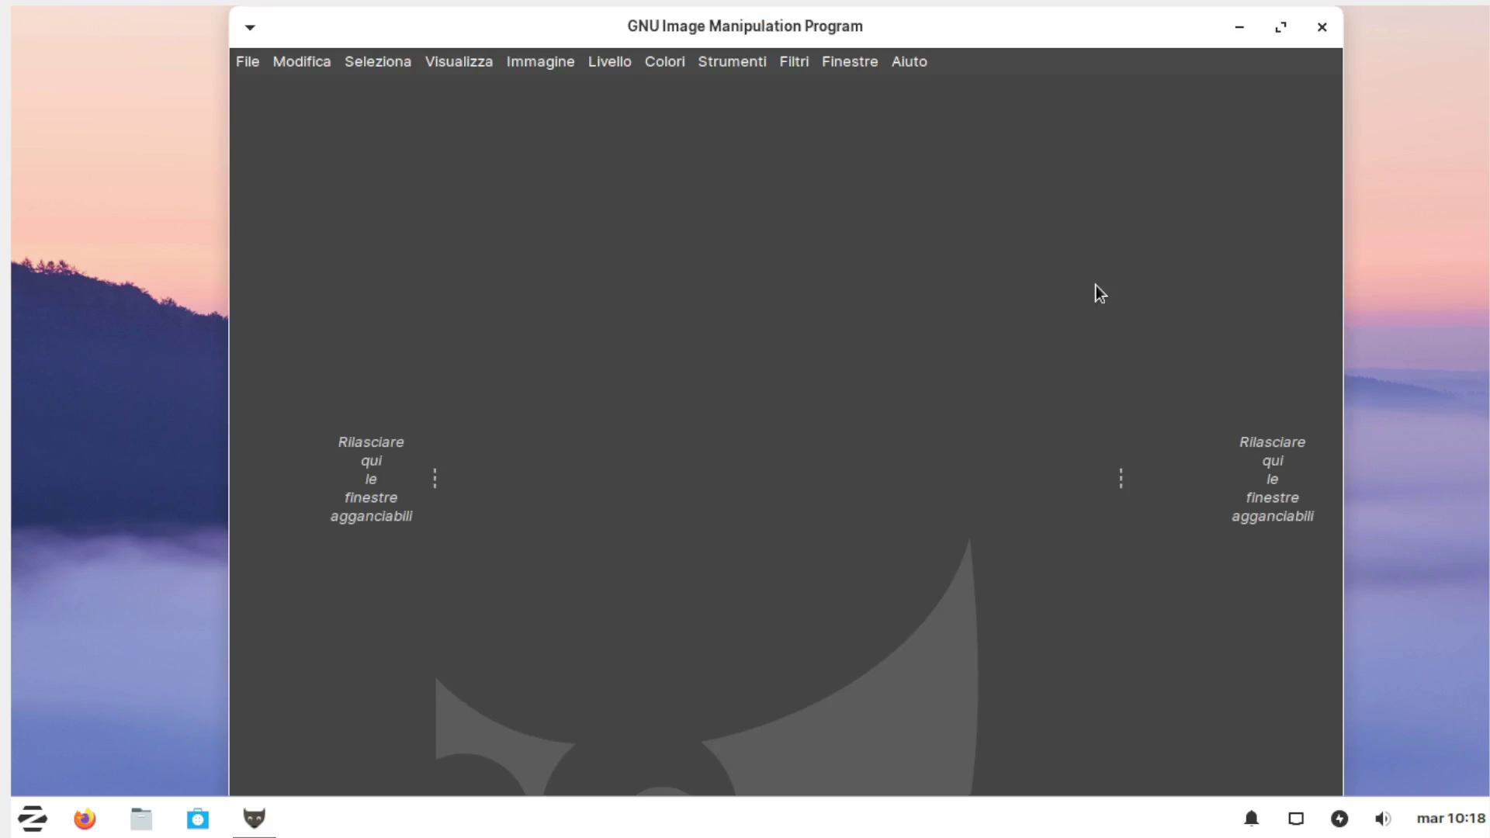
pyautogui.click(1280, 27)
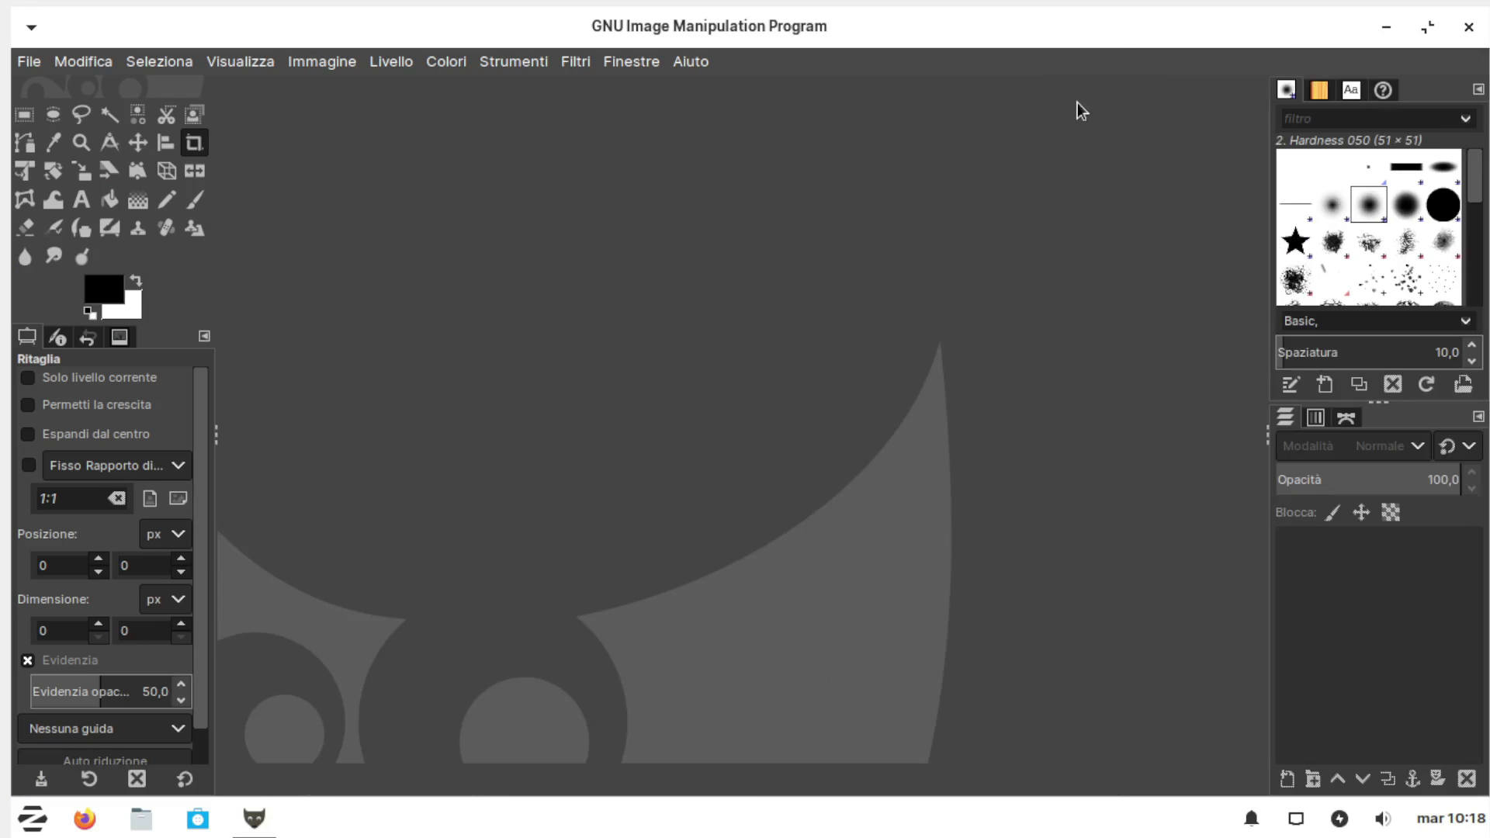
pyautogui.click(1466, 28)
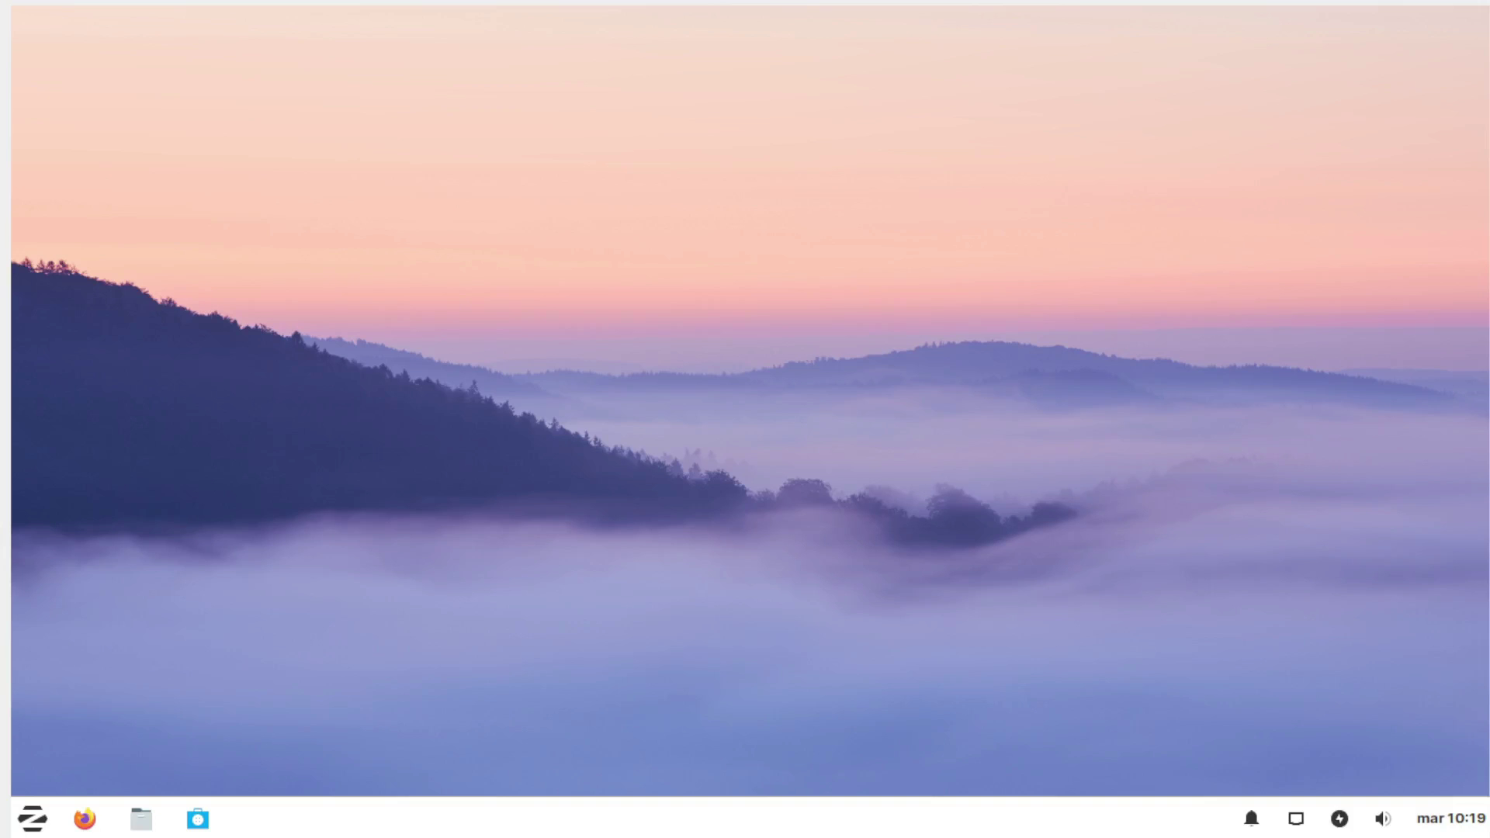
# Step: Review the applications in the Ufficio category and dismiss the list
pyautogui.click(32, 817)
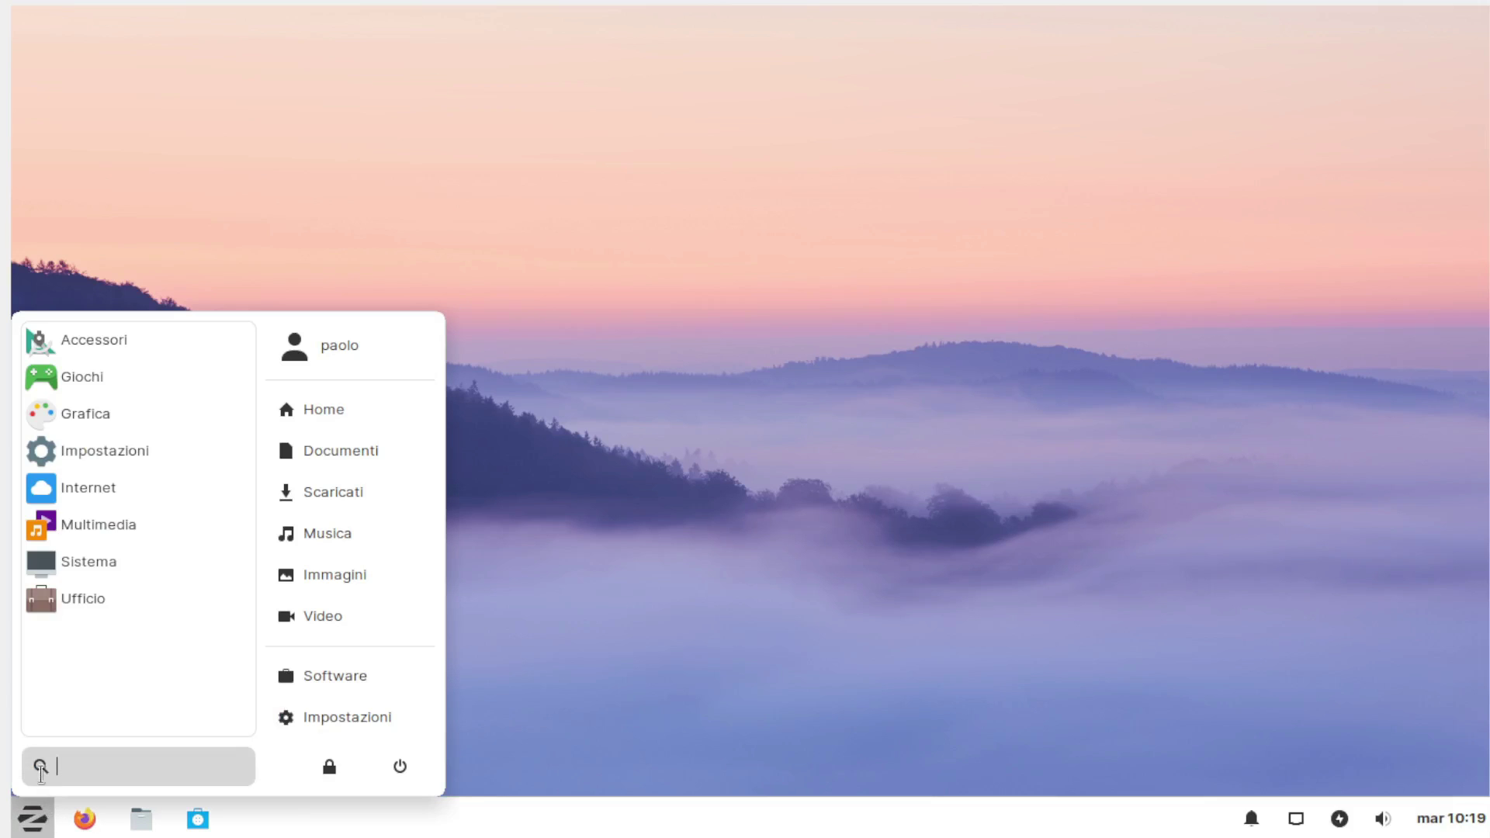
pyautogui.click(59, 607)
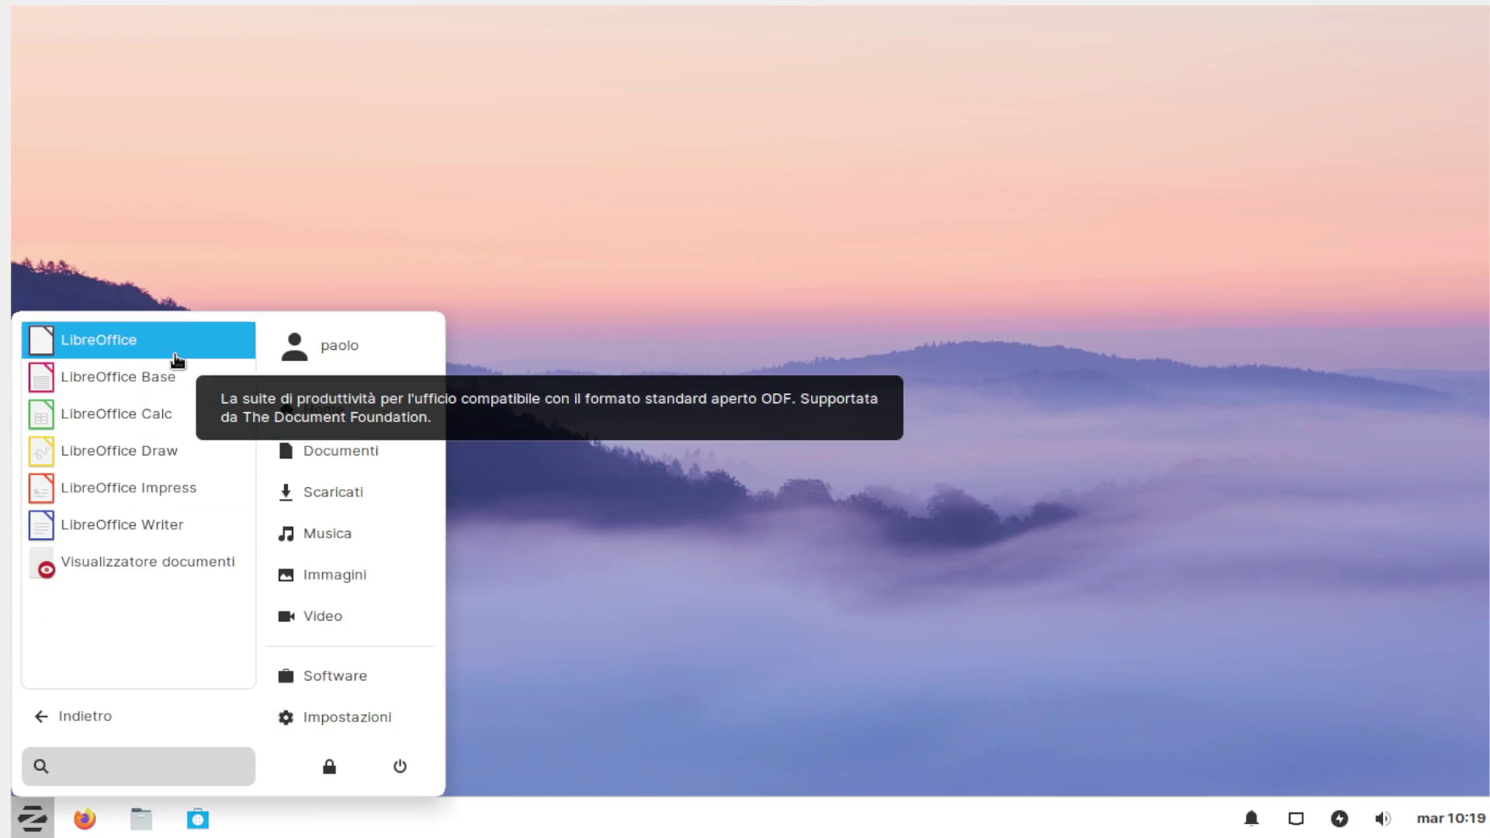
pyautogui.click(264, 178)
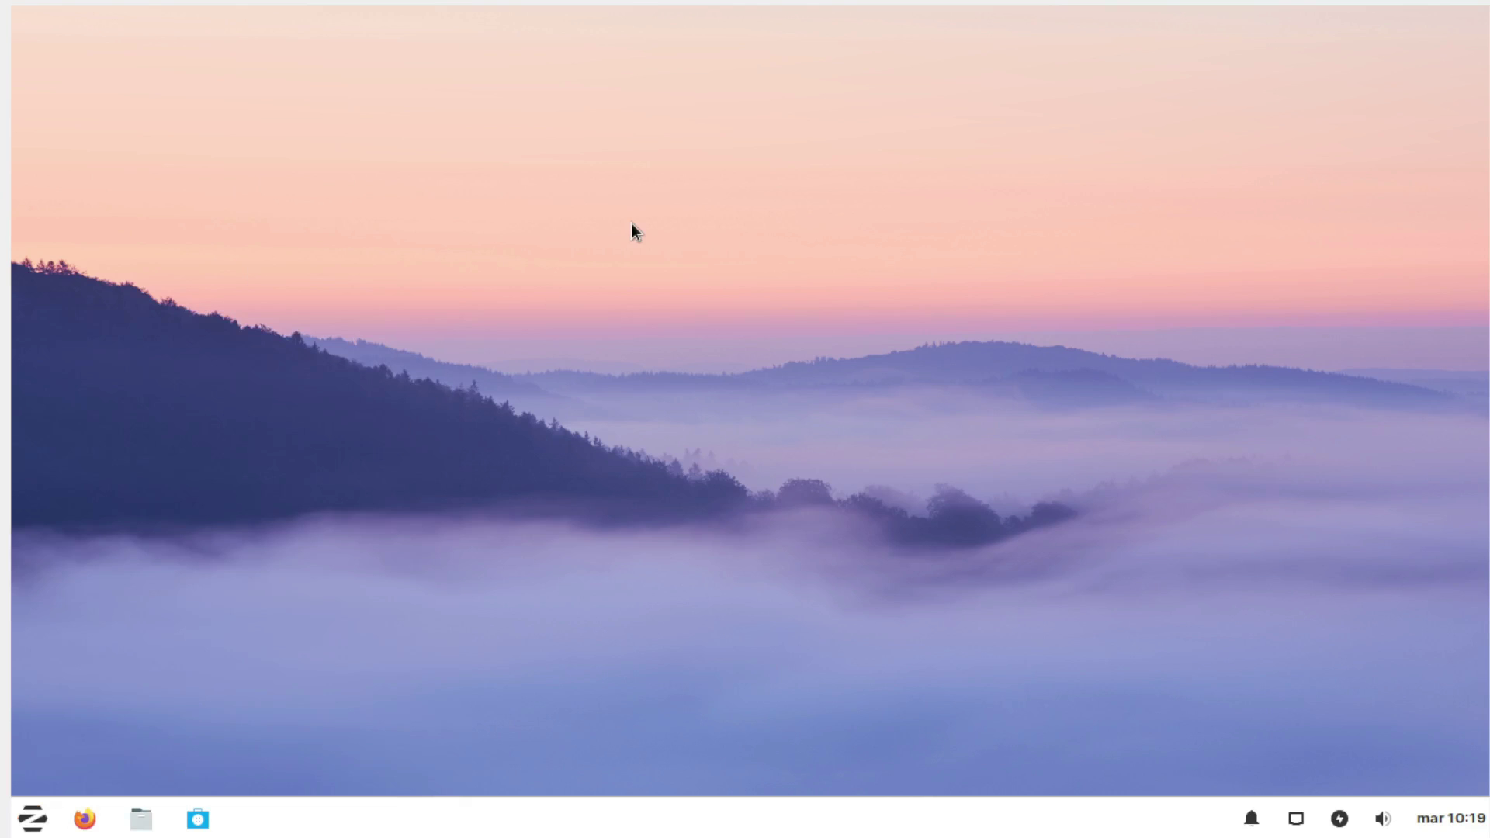
# Step: Move the file manager window toward the middle of the desktop and create a folder named pippo inside Documenti
pyautogui.moveTo(476, 28); pyautogui.dragTo(664, 49)
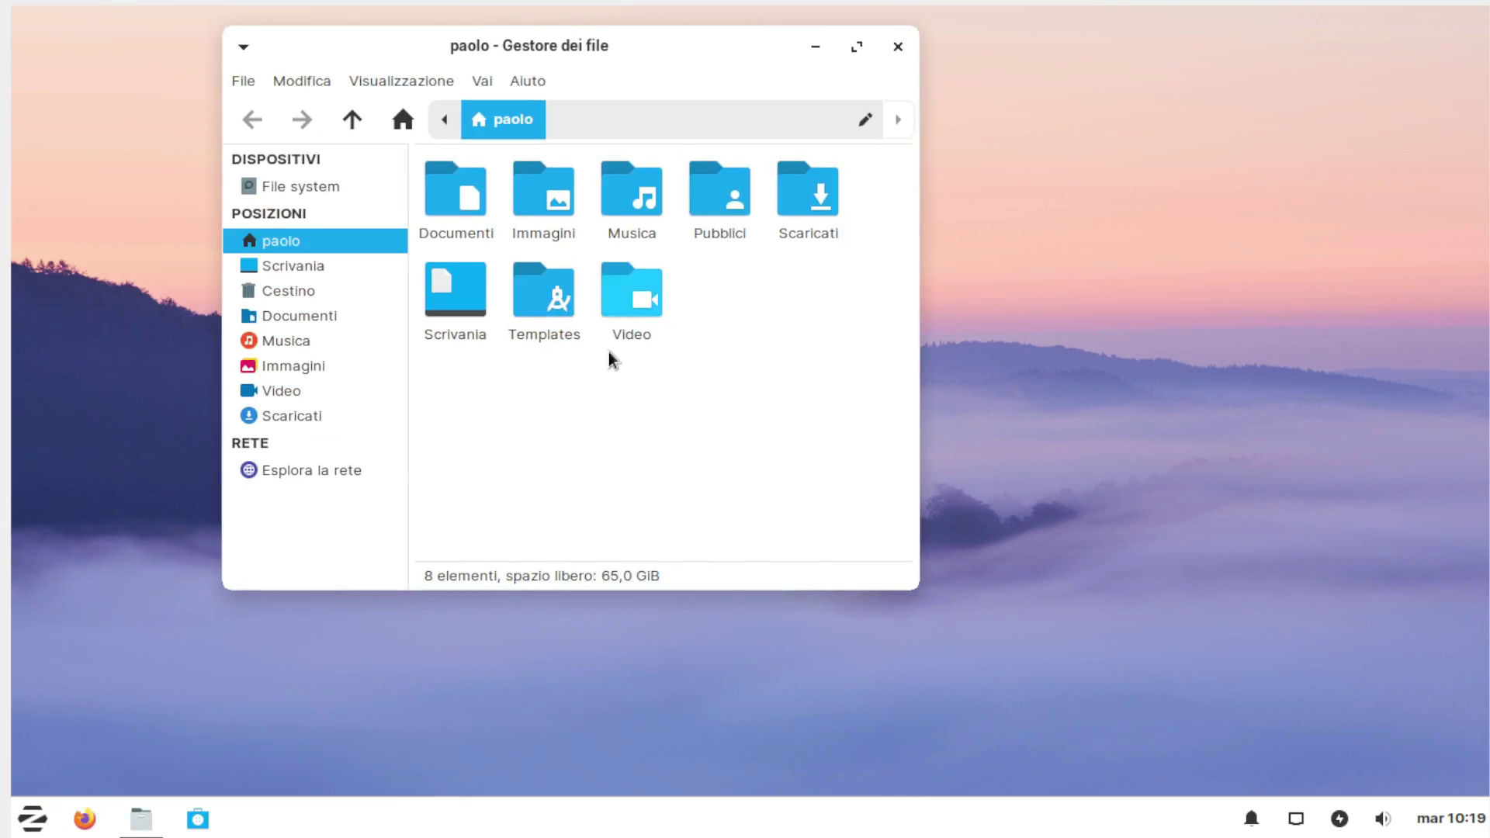
pyautogui.doubleClick(468, 202)
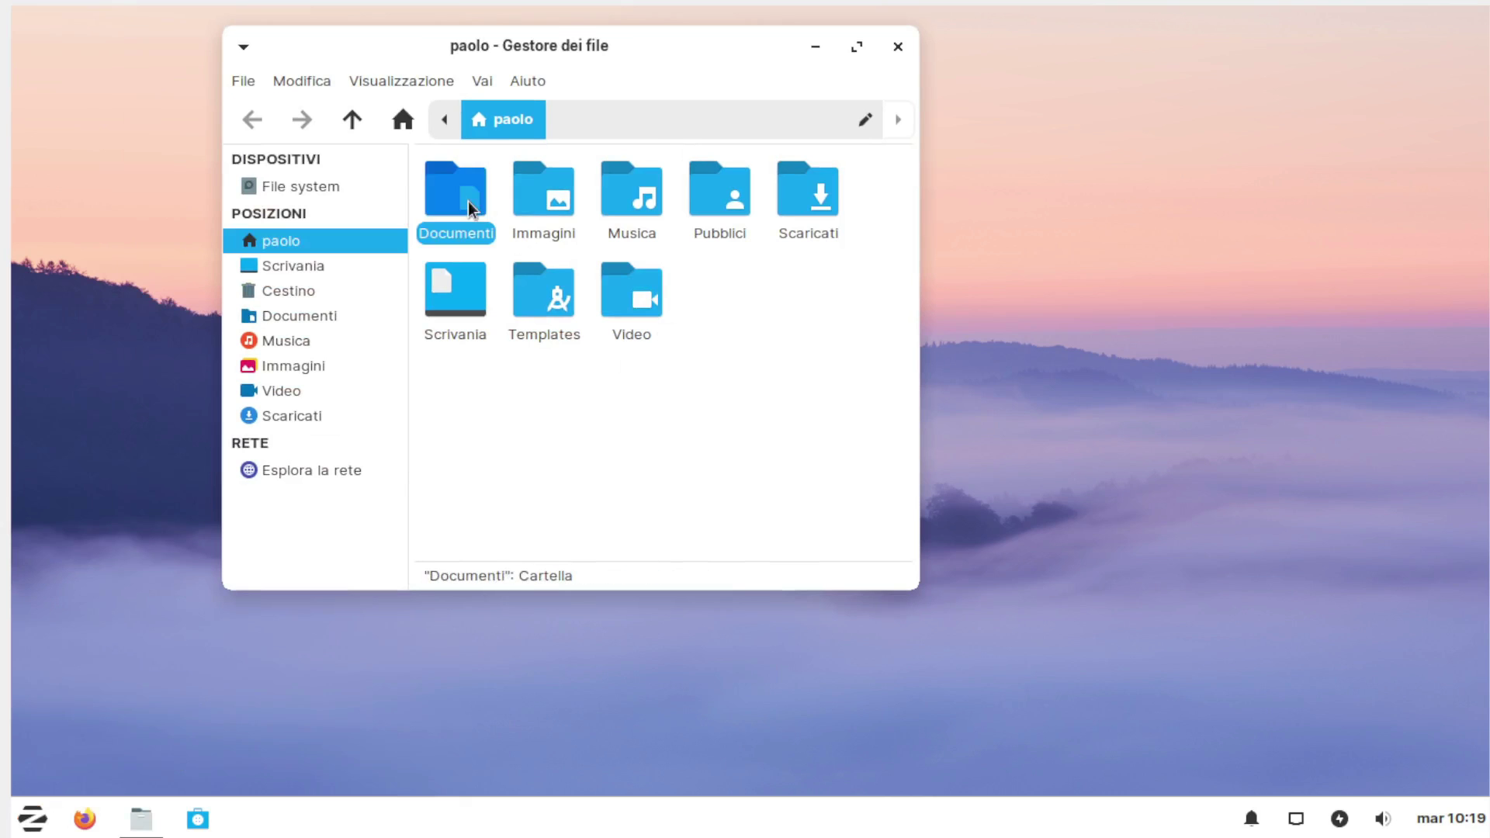
pyautogui.rightClick(587, 296)
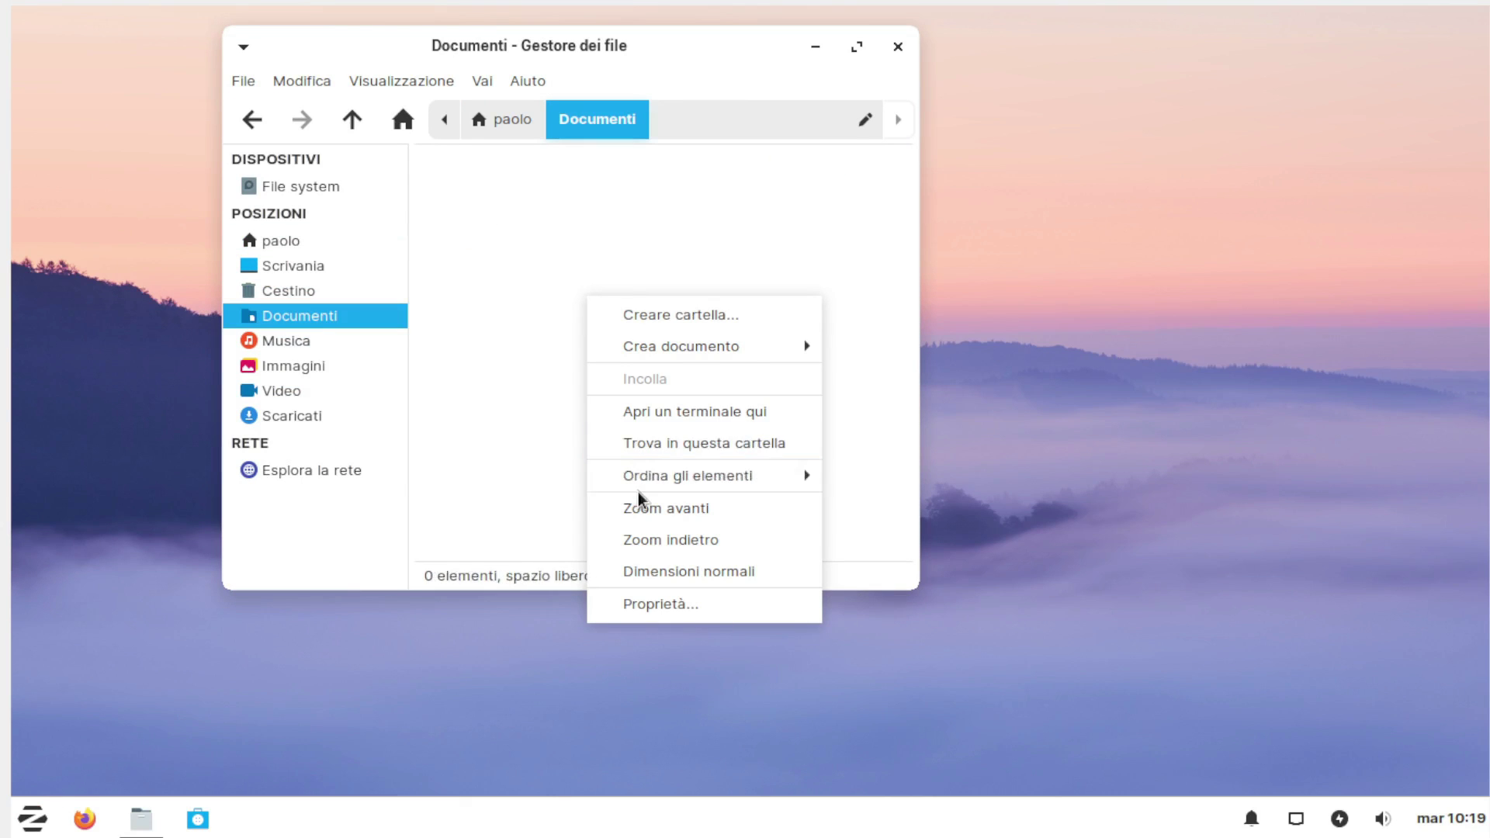
pyautogui.click(659, 318)
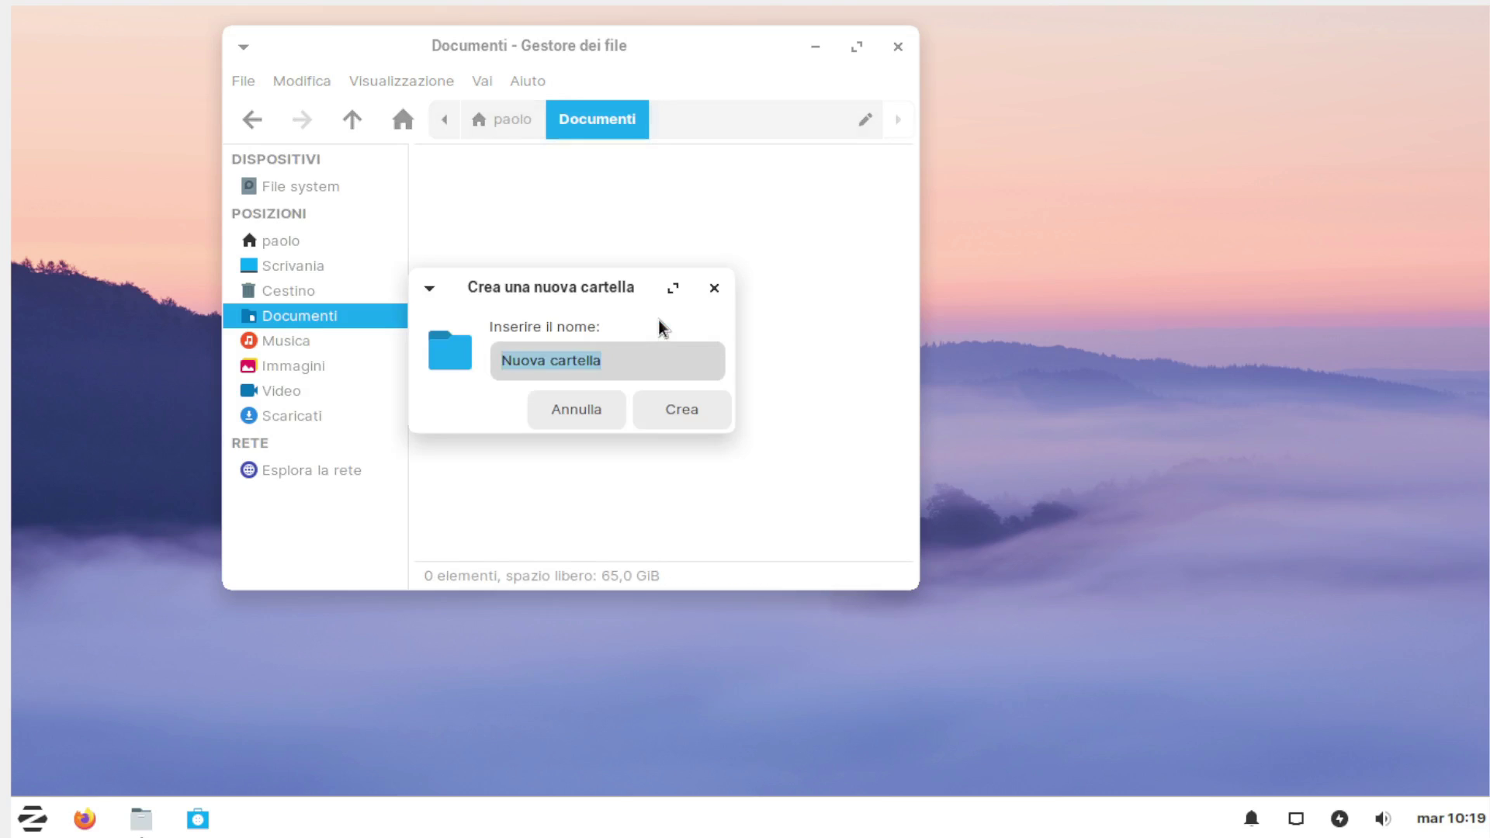
pyautogui.write('pippo')
pyautogui.press('Return')
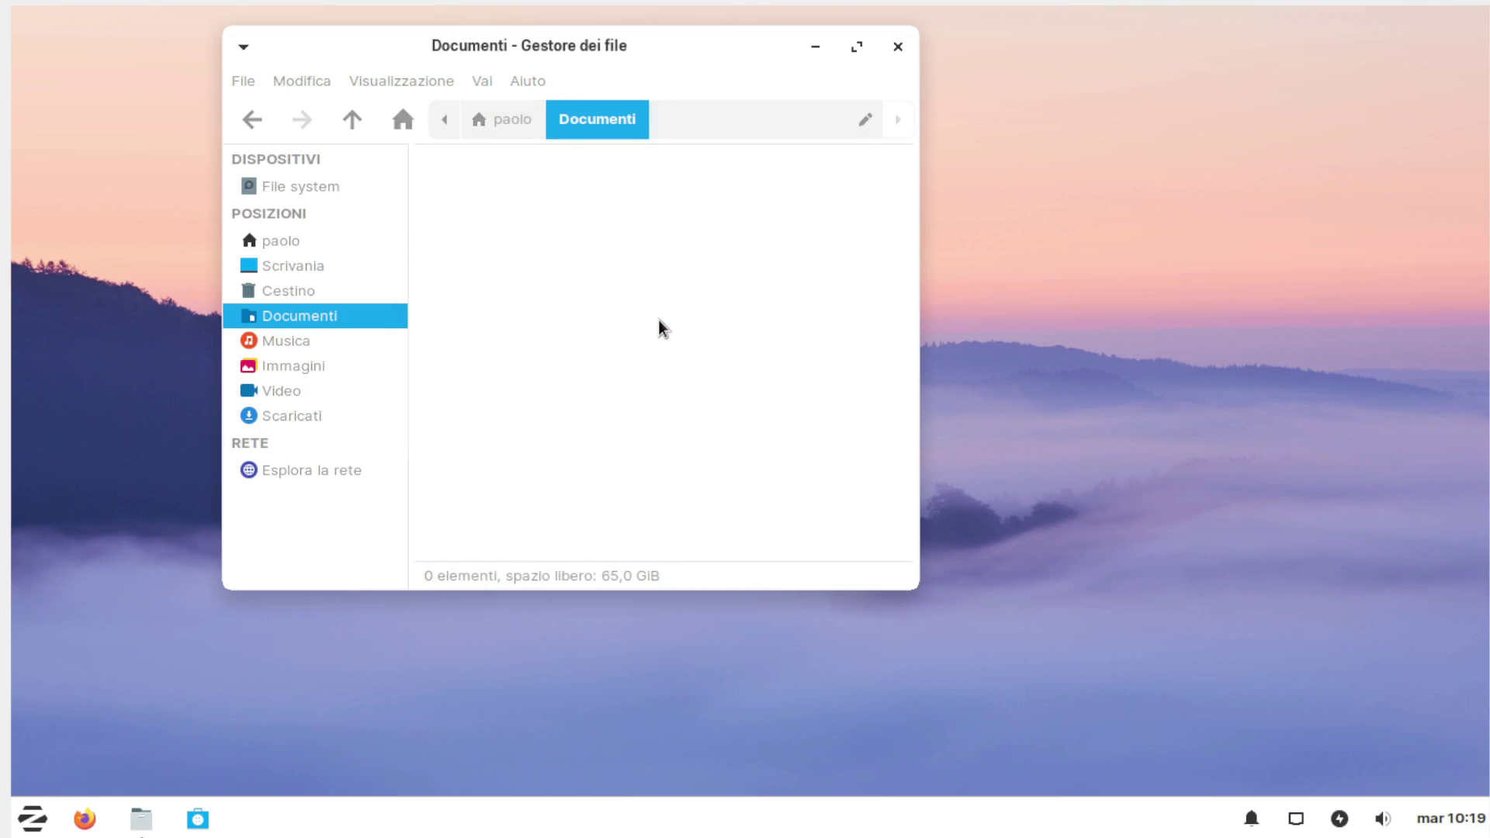
pyautogui.click(658, 320)
# Step: Open the properties of the pippo folder and view its general details, emblems and permissions
pyautogui.rightClick(469, 200)
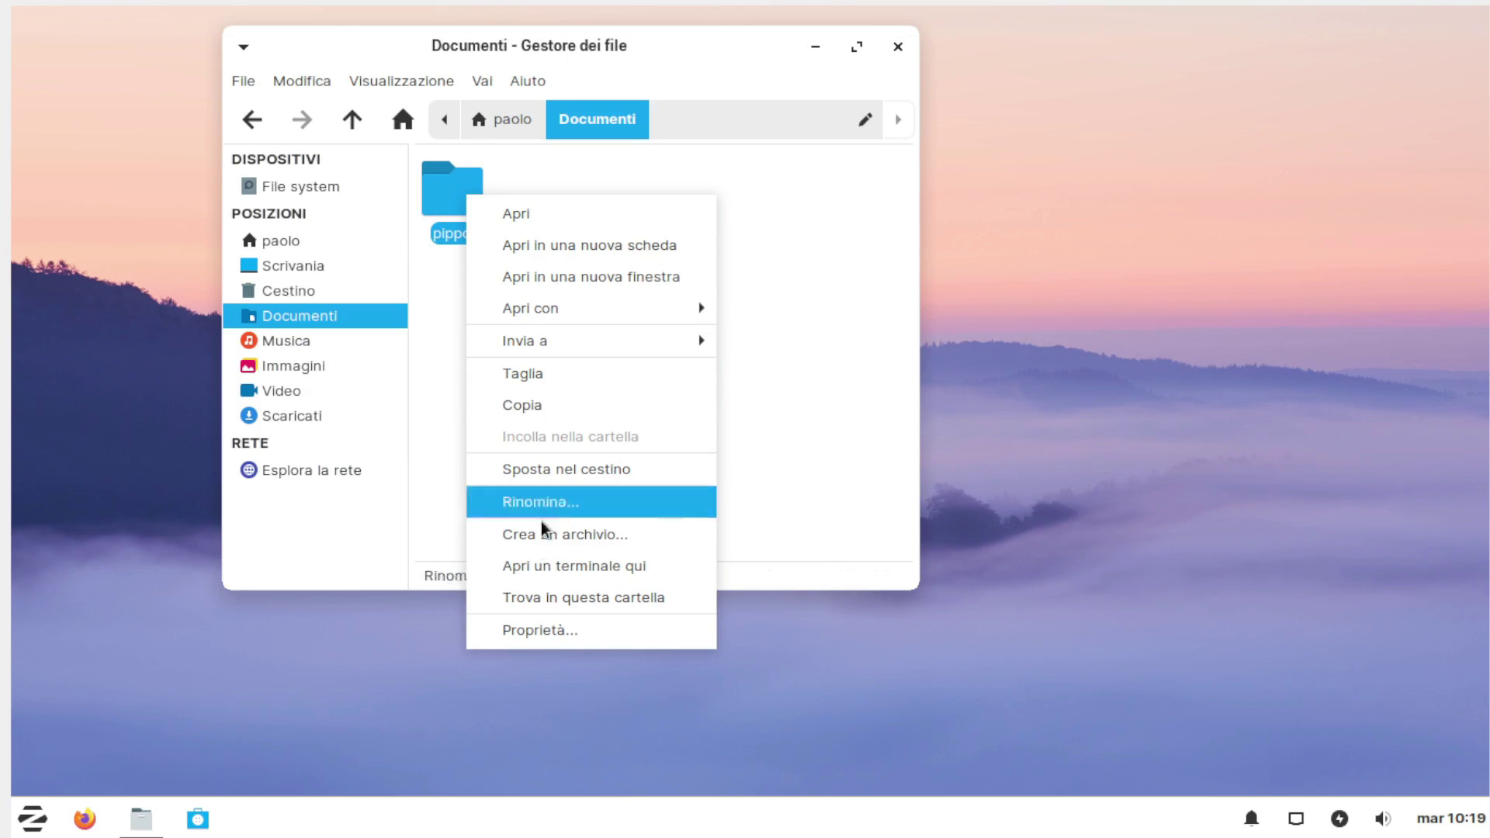
pyautogui.click(543, 630)
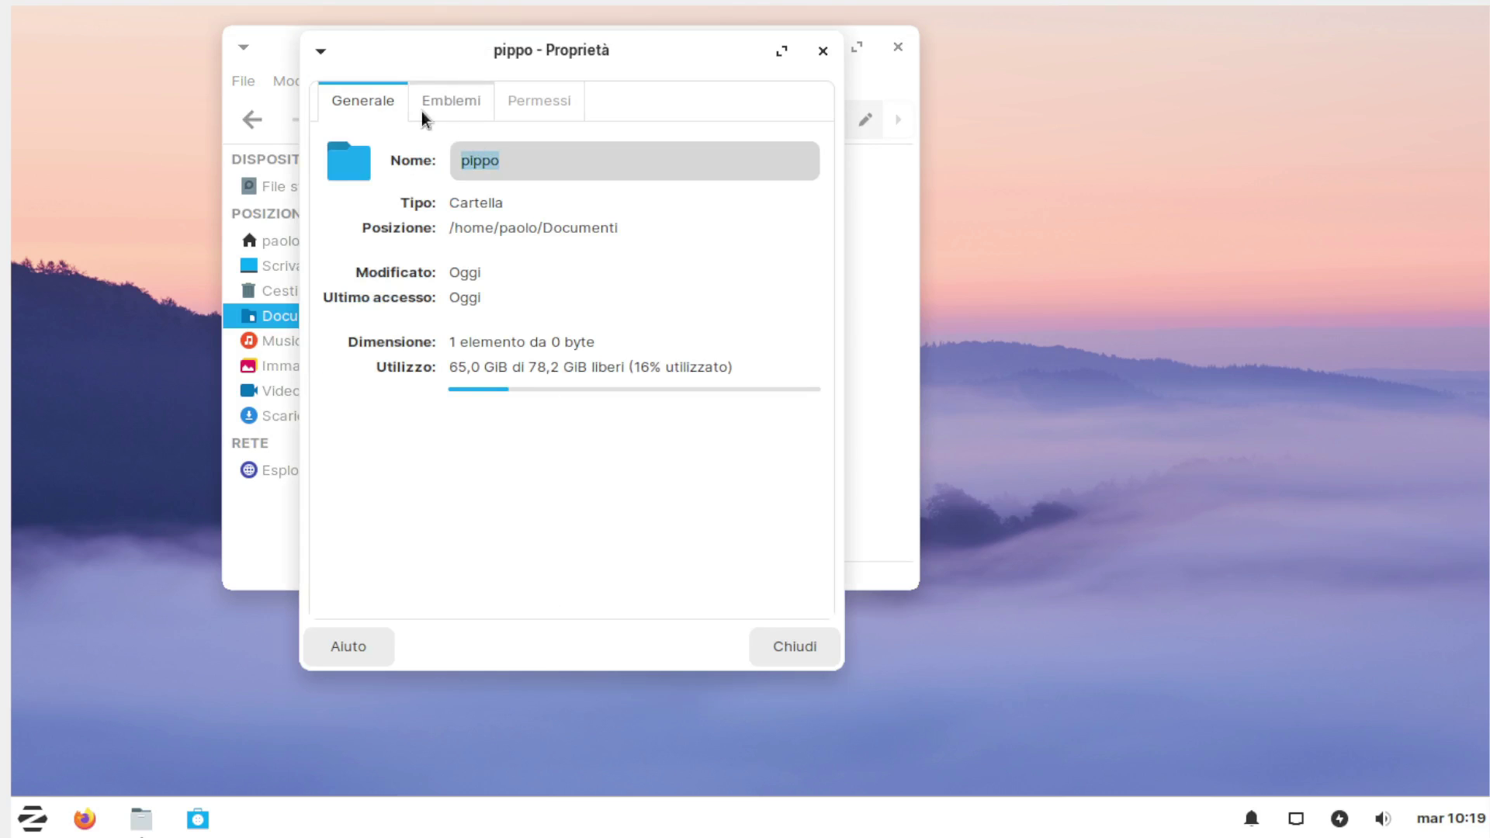
pyautogui.moveTo(431, 59); pyautogui.dragTo(528, 161)
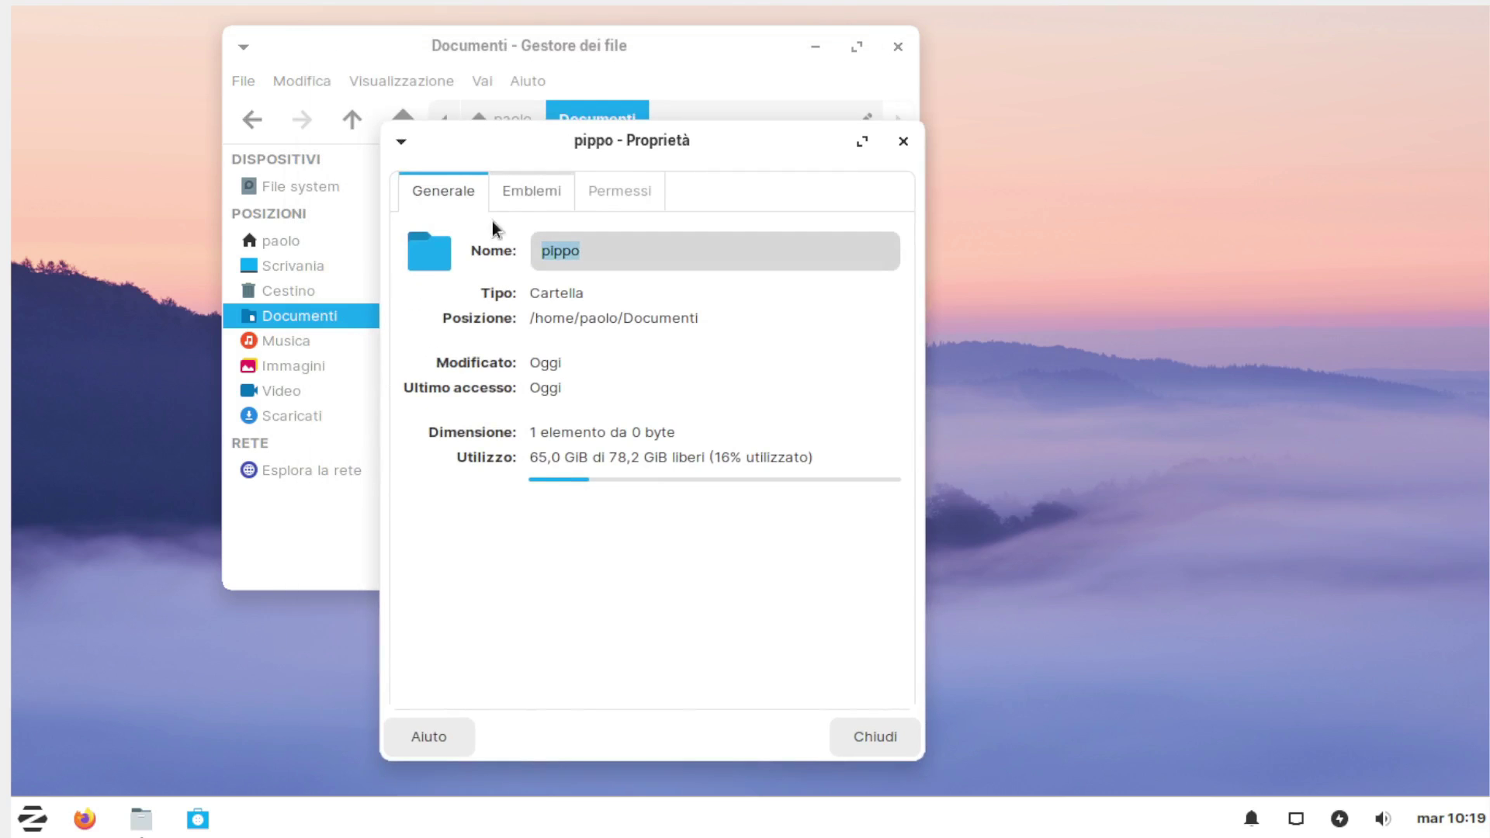
pyautogui.click(516, 198)
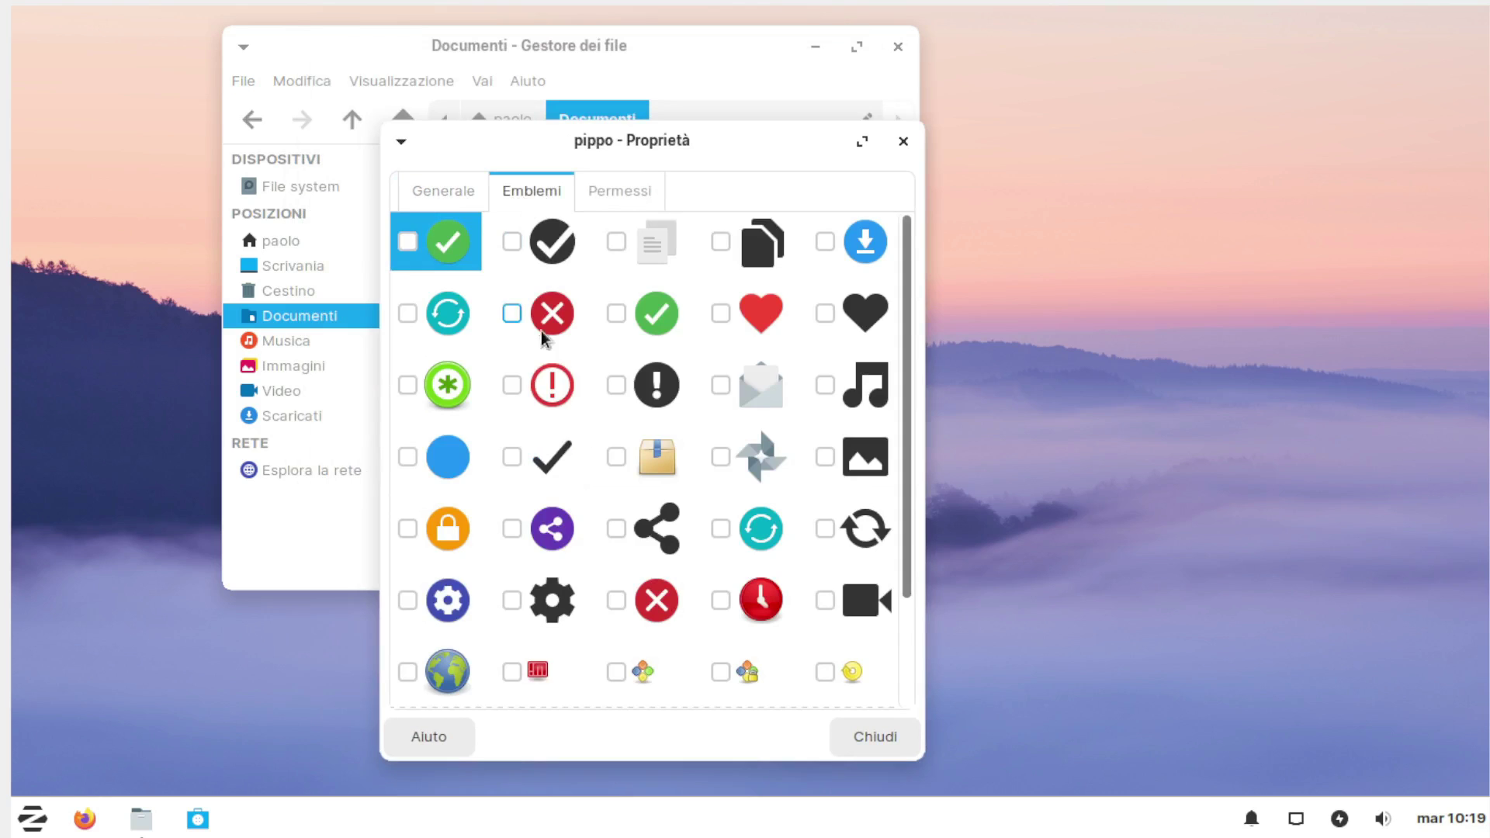
pyautogui.click(624, 194)
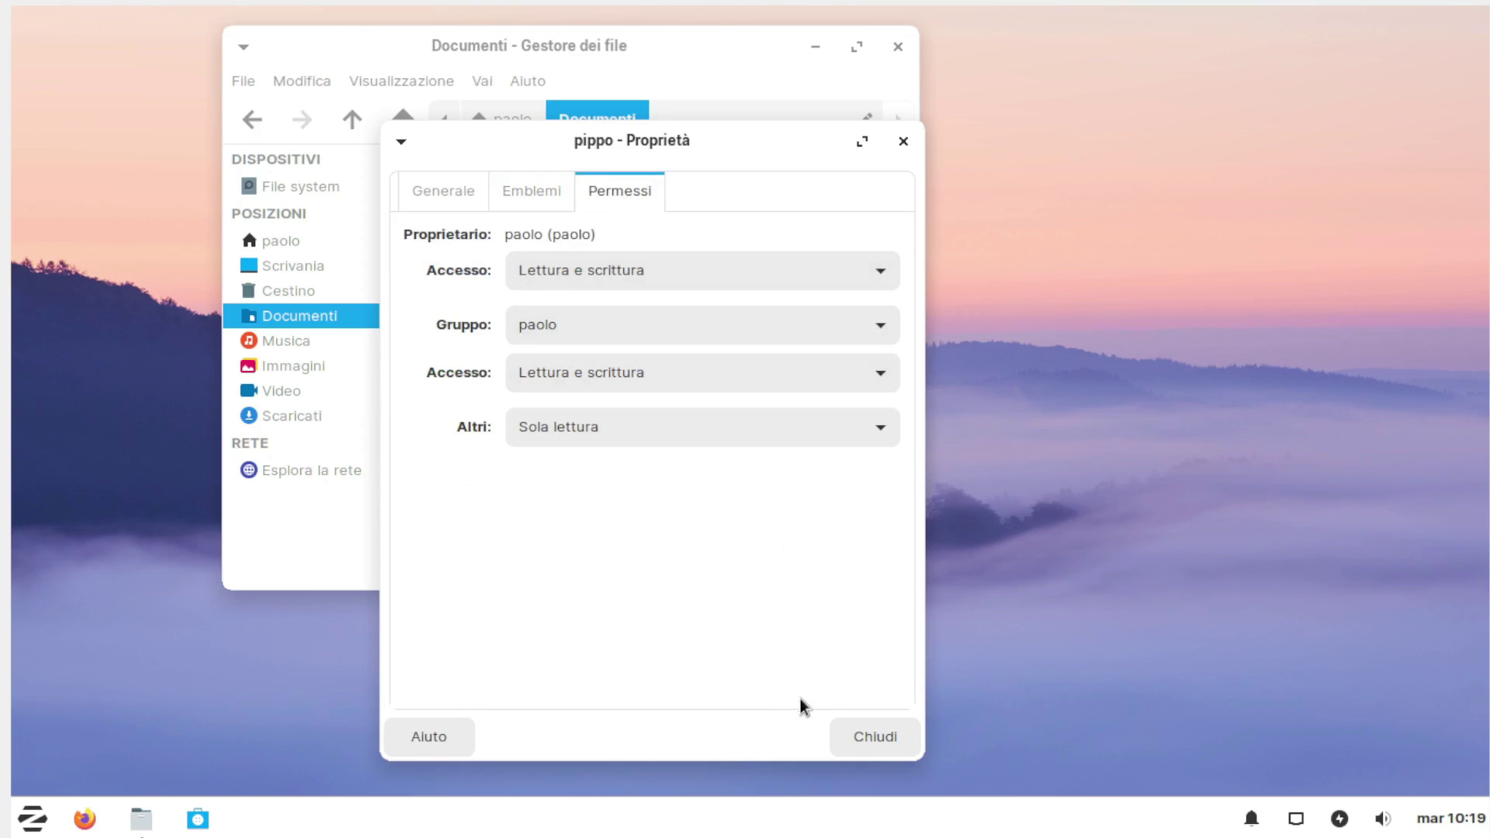
# Step: Close the pippo folder properties, browse the network and go to the address smb://192.168.1.1 in the file manager
pyautogui.click(903, 142)
pyautogui.click(524, 203)
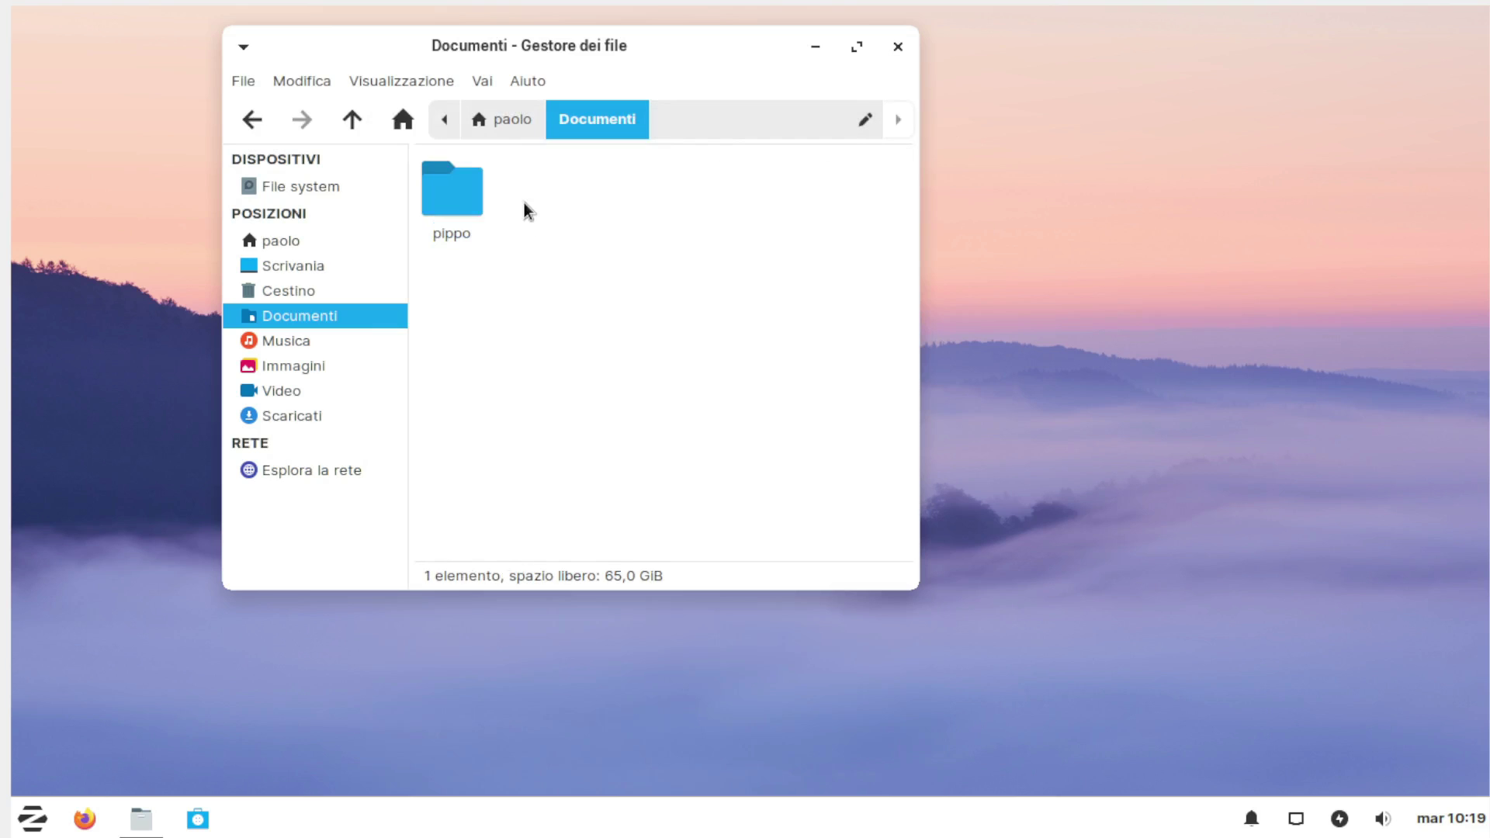
pyautogui.click(292, 472)
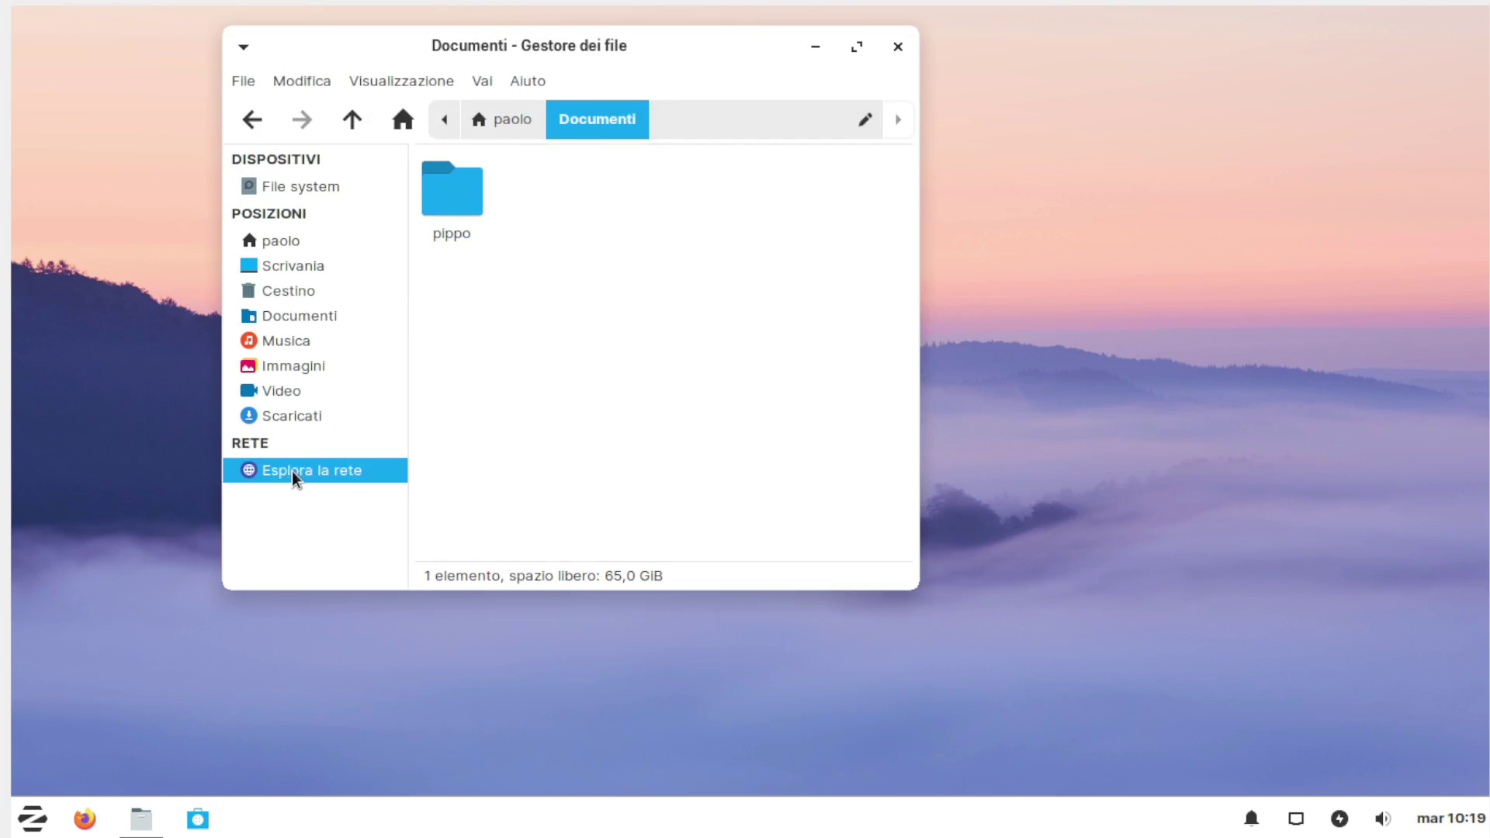
pyautogui.click(595, 121)
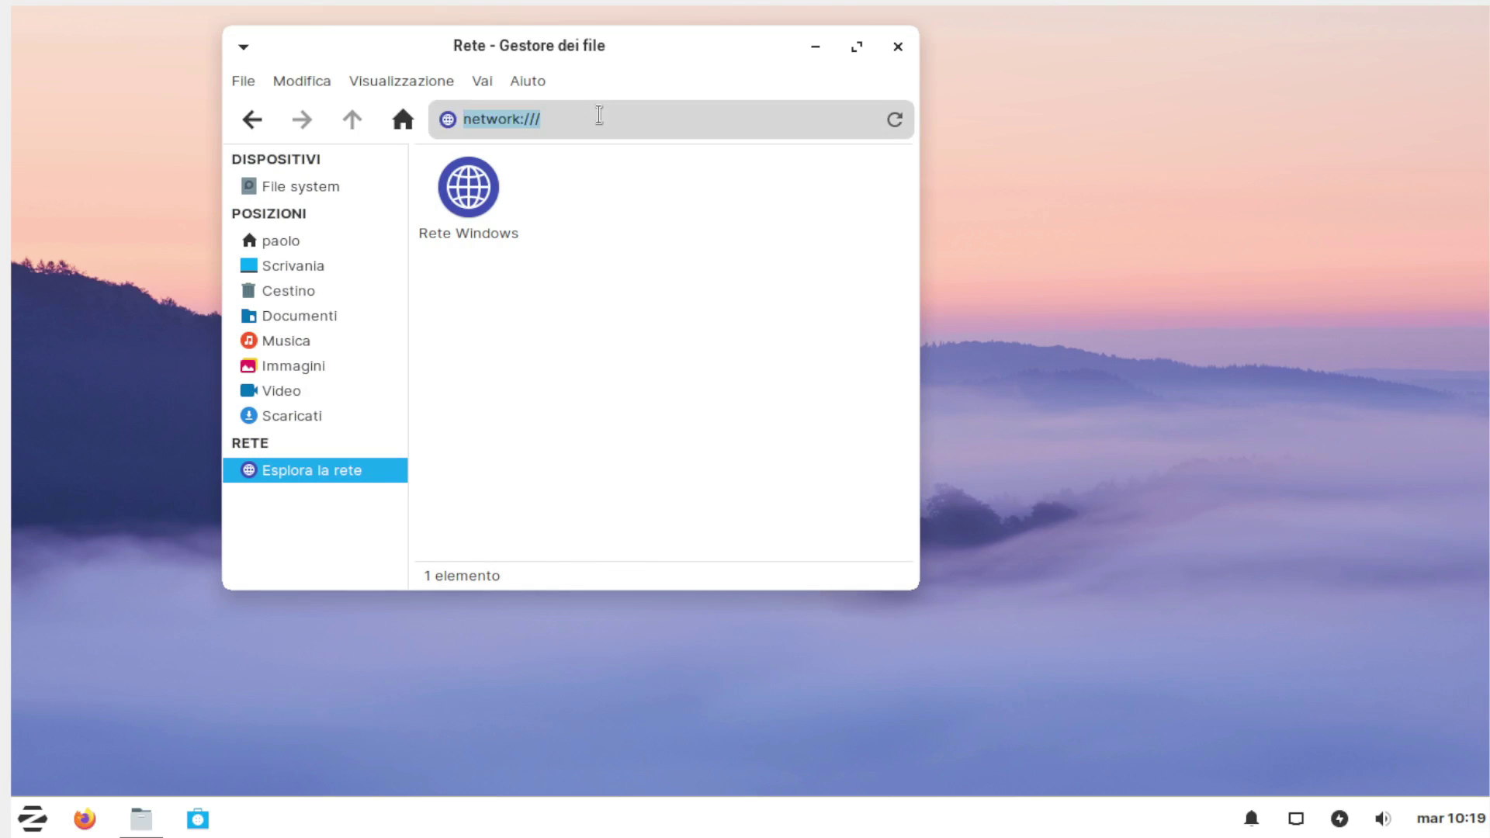
pyautogui.write('sm')
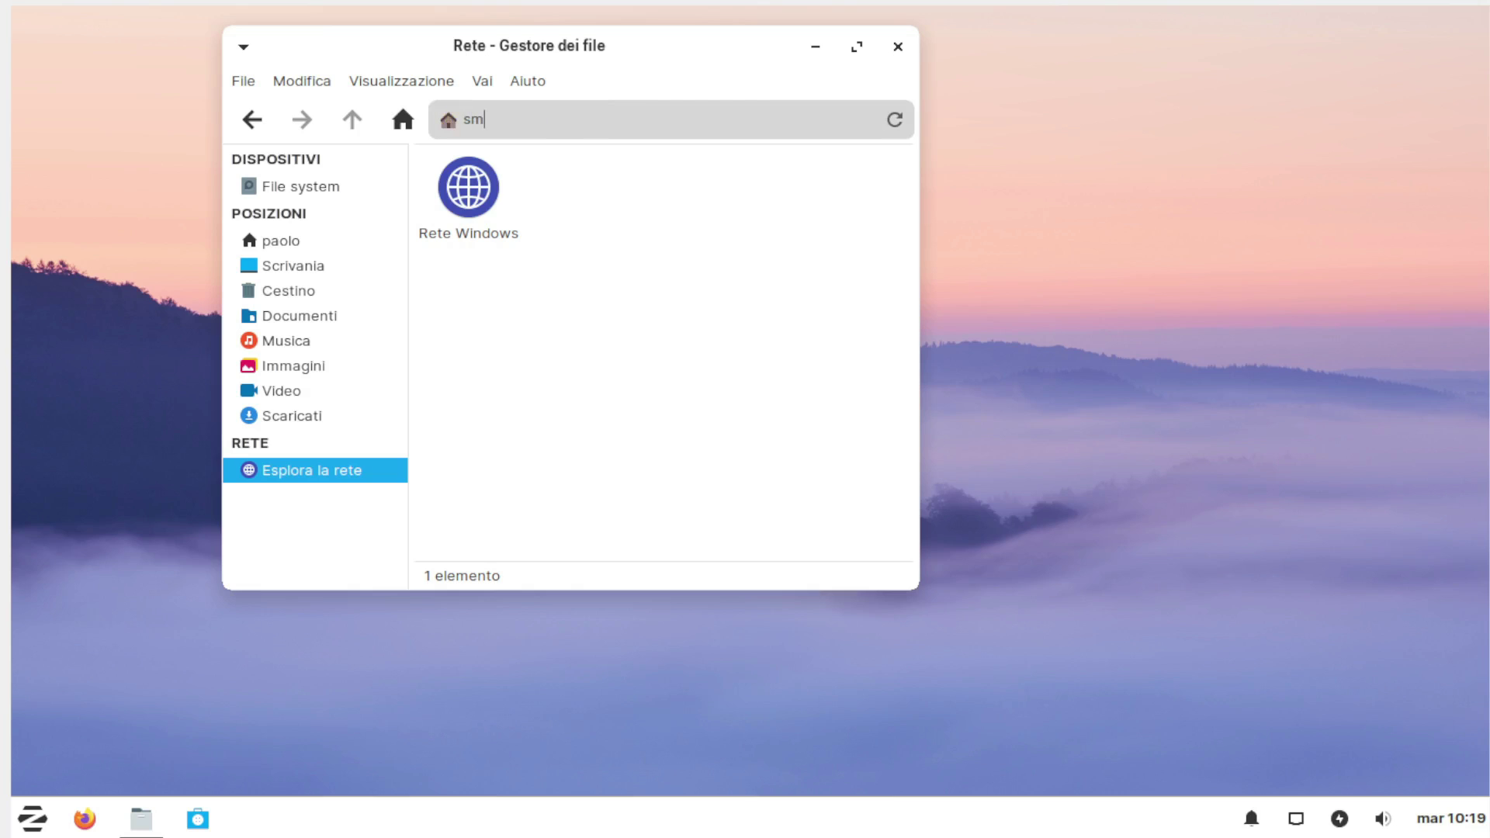
pyautogui.write('b://192')
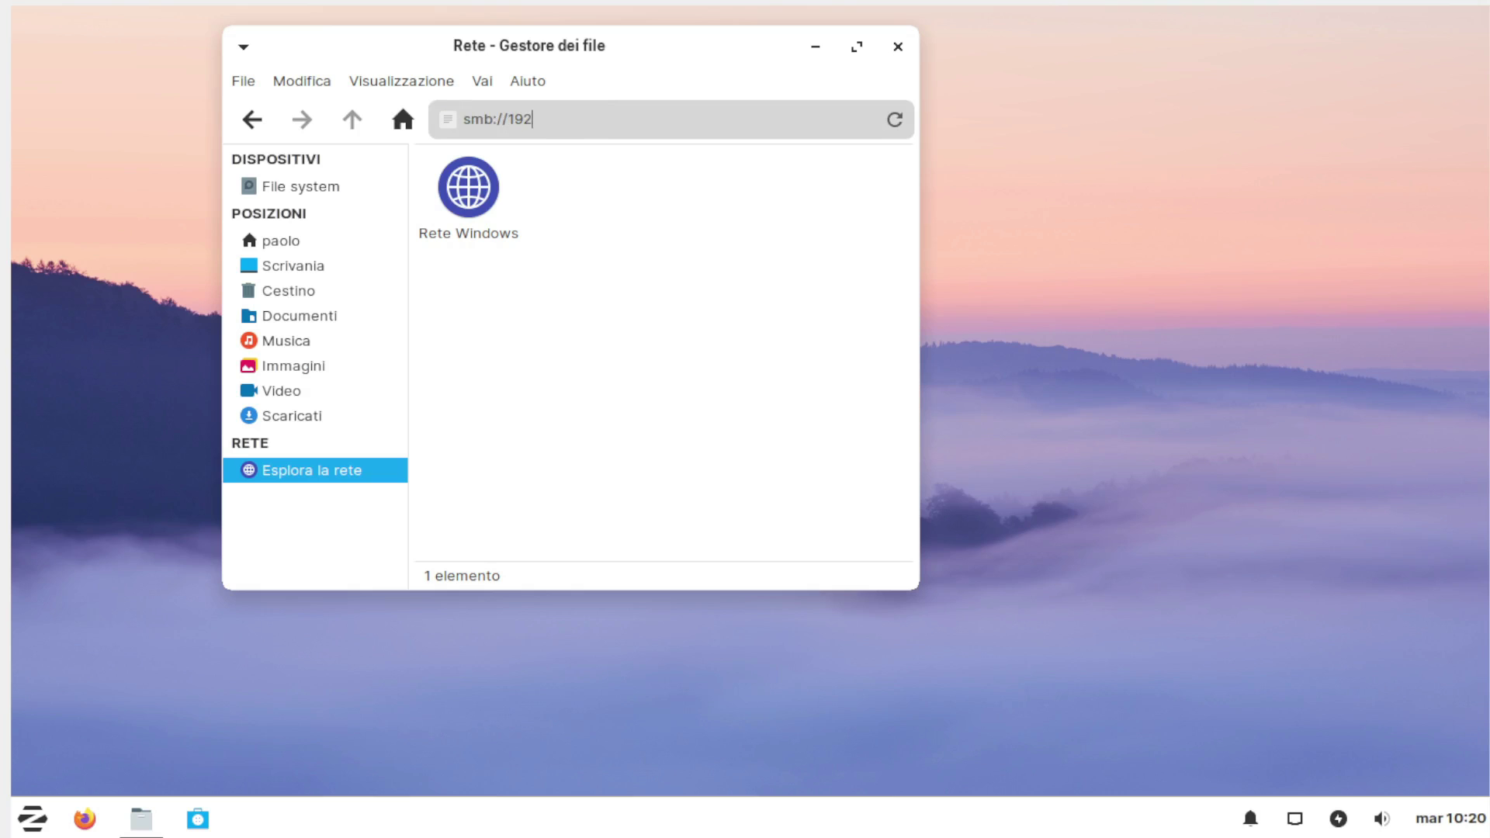
pyautogui.write('.168.1.1')
pyautogui.press('Return')
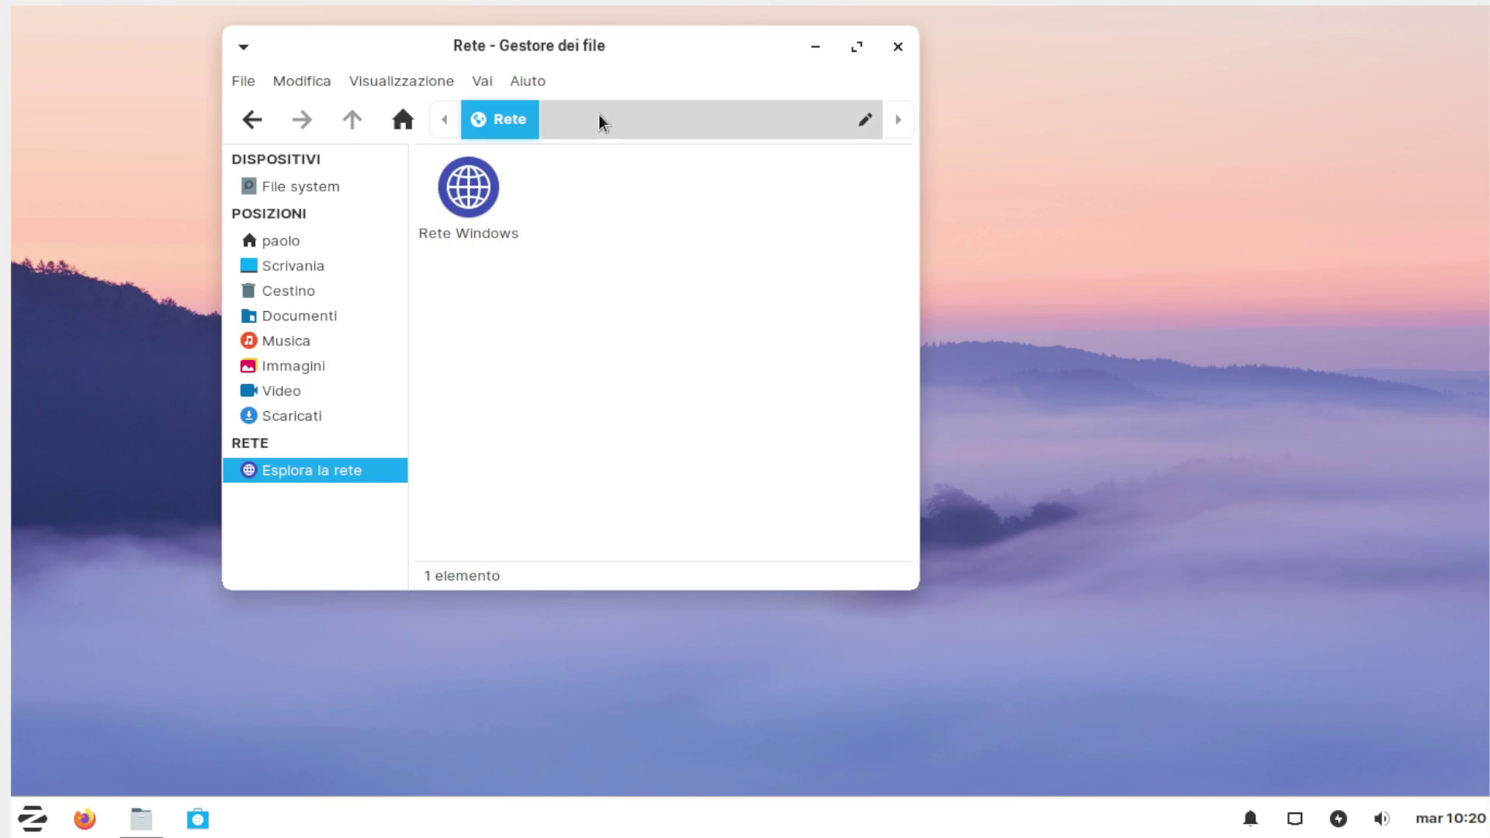
# Step: Open the TOSHIBA_ExternalUSB30_1_f1fa network share, view its folders and close the file manager
pyautogui.doubleClick(486, 205)
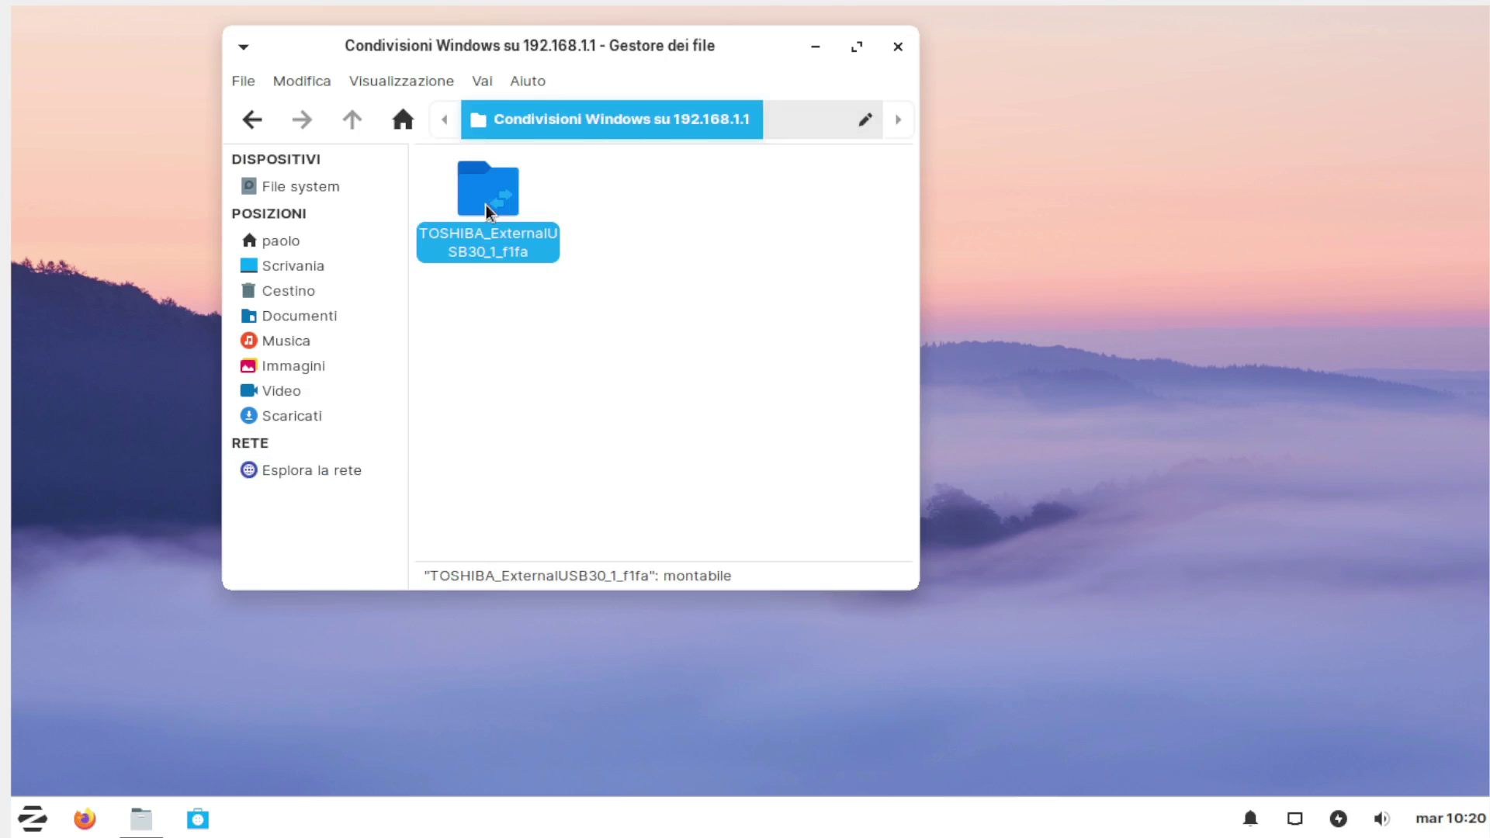
pyautogui.click(851, 565)
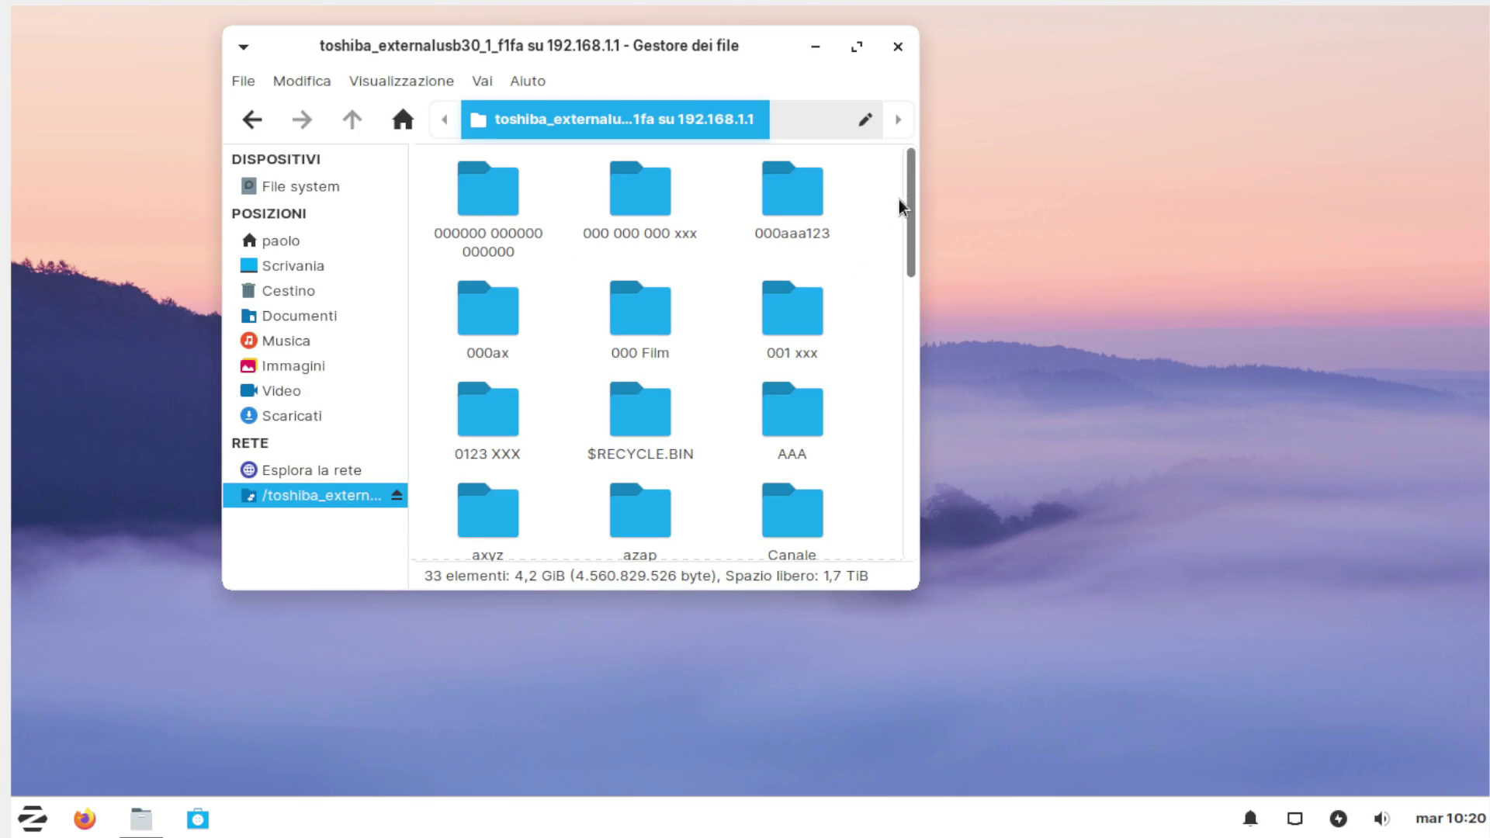
pyautogui.moveTo(914, 193); pyautogui.dragTo(901, 109)
pyautogui.click(891, 54)
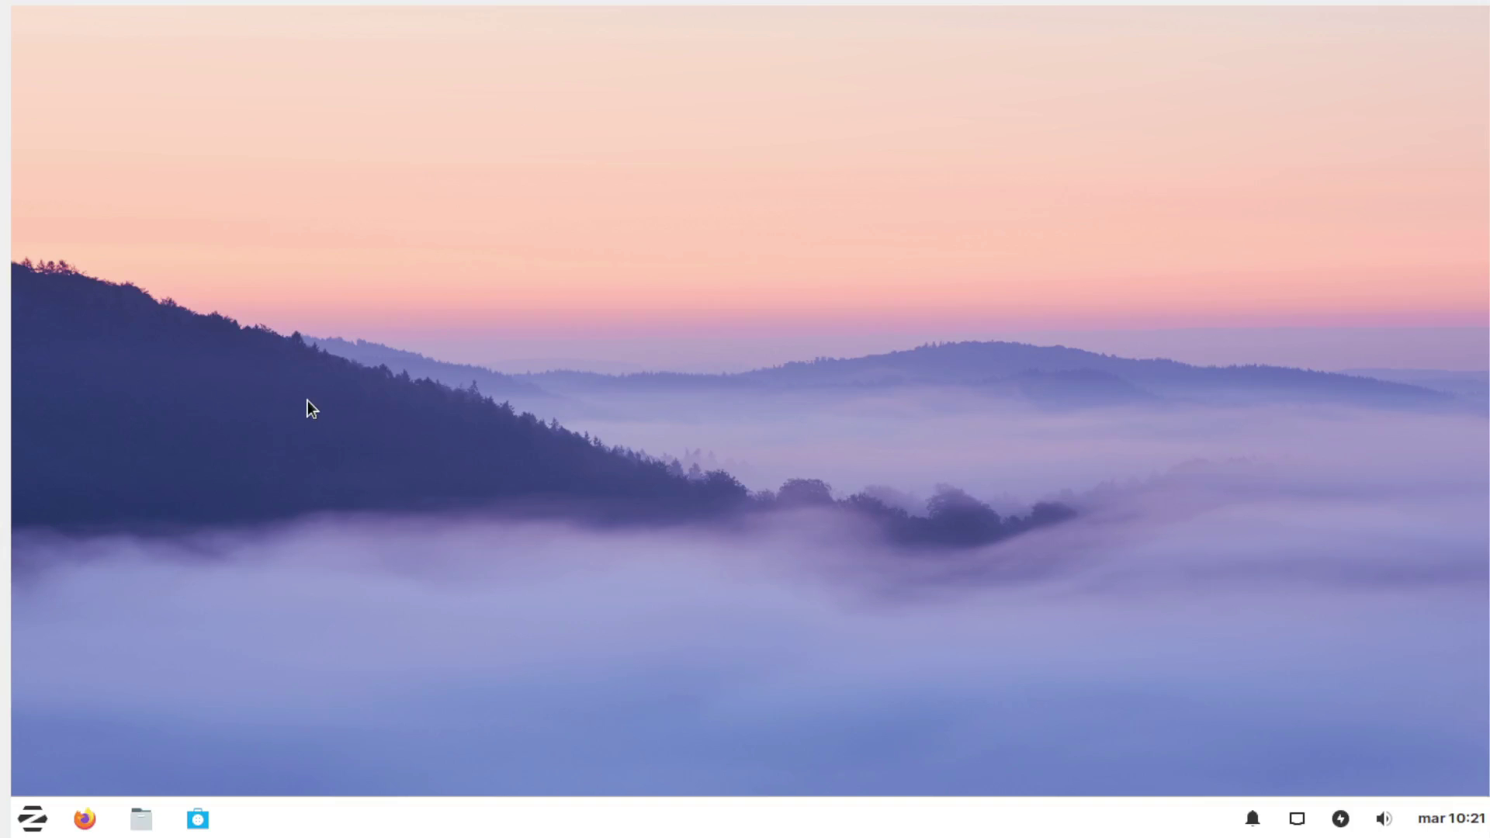
# Step: Launch Pitivi from the Multimedia applications, dismiss its welcome dialog to view the editor interface and close it
pyautogui.click(32, 819)
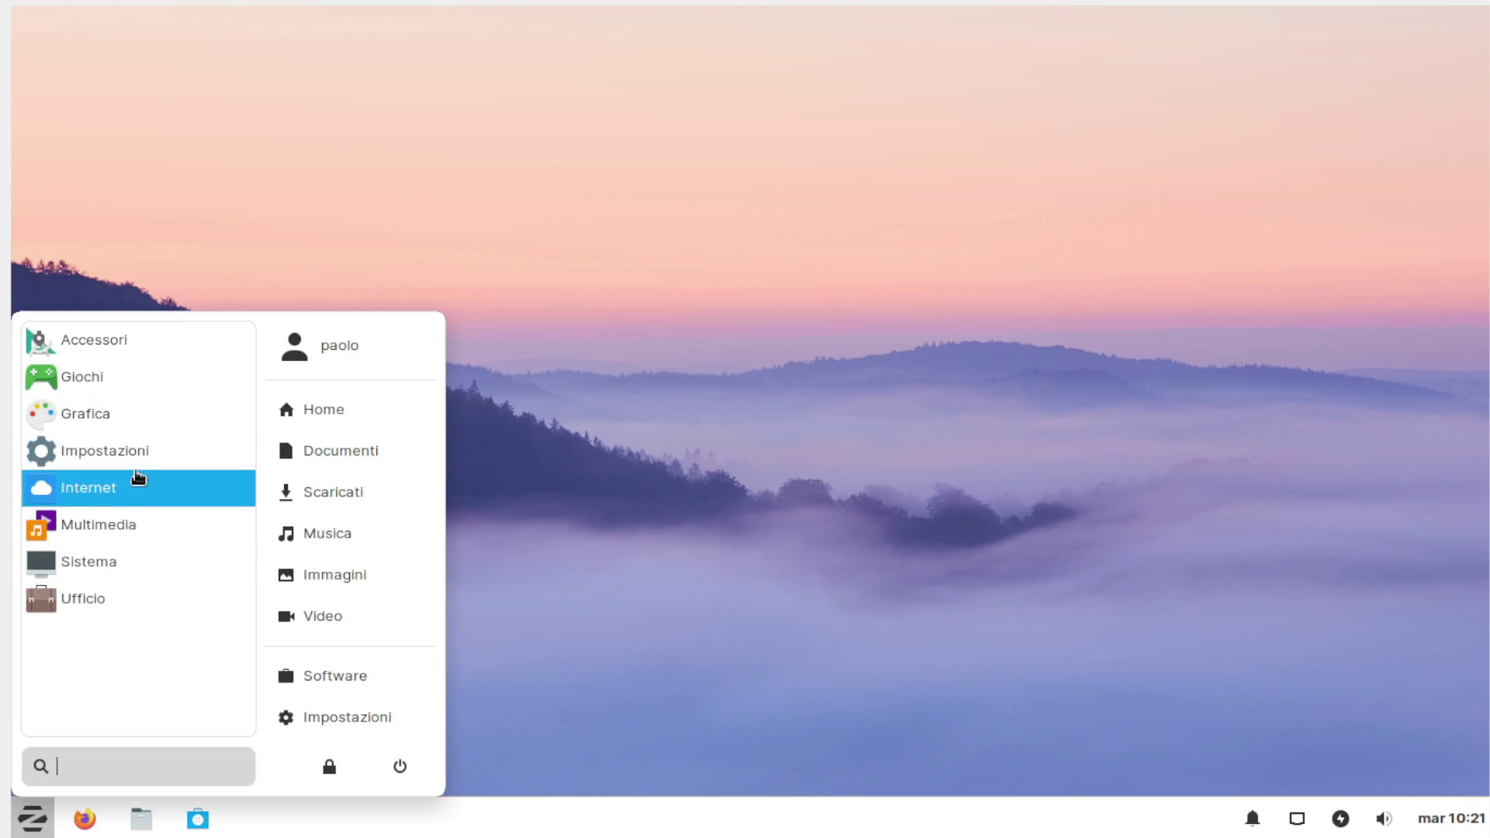
pyautogui.click(94, 531)
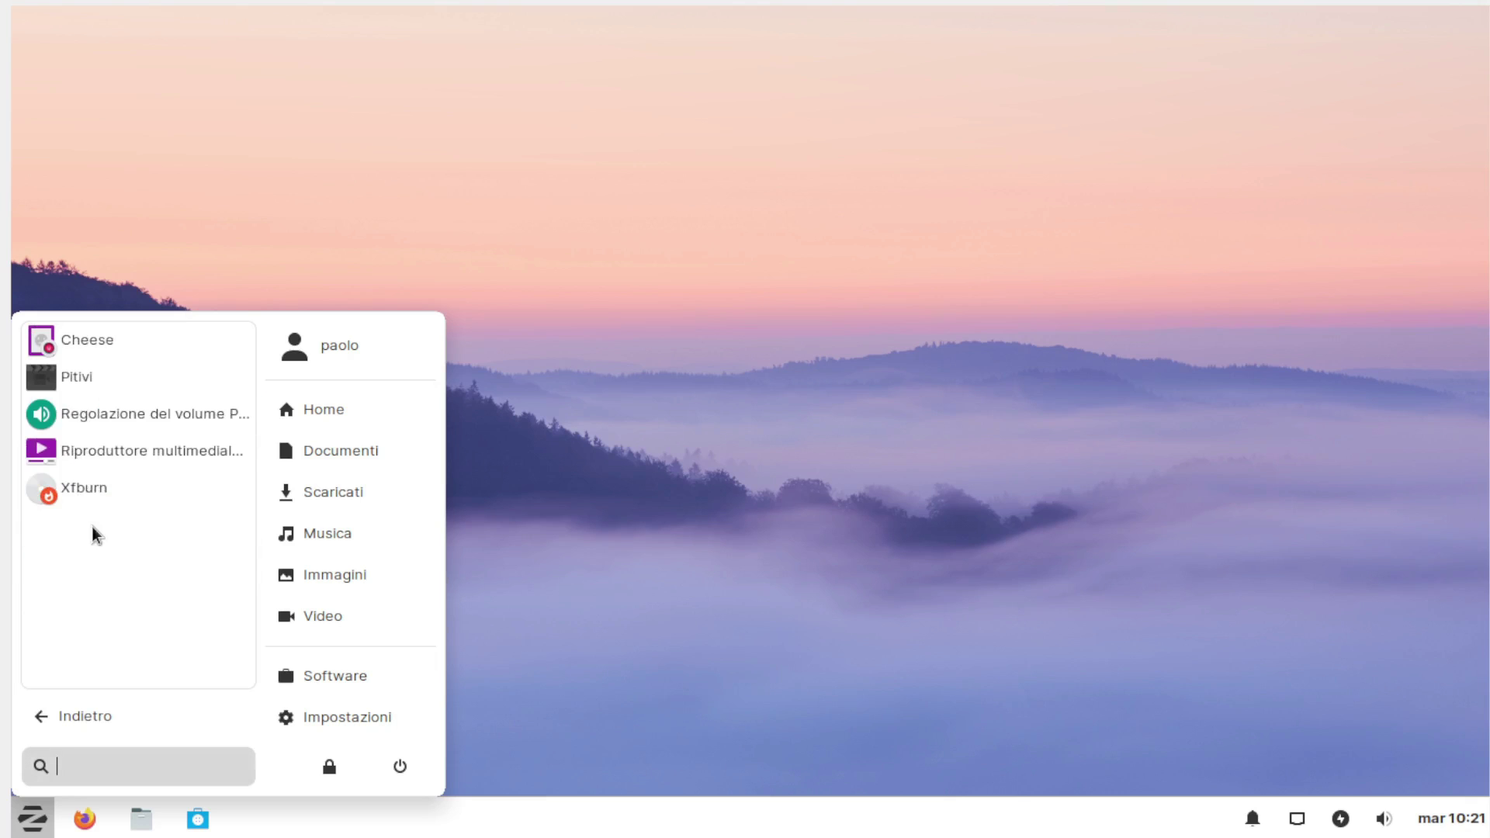
pyautogui.click(74, 377)
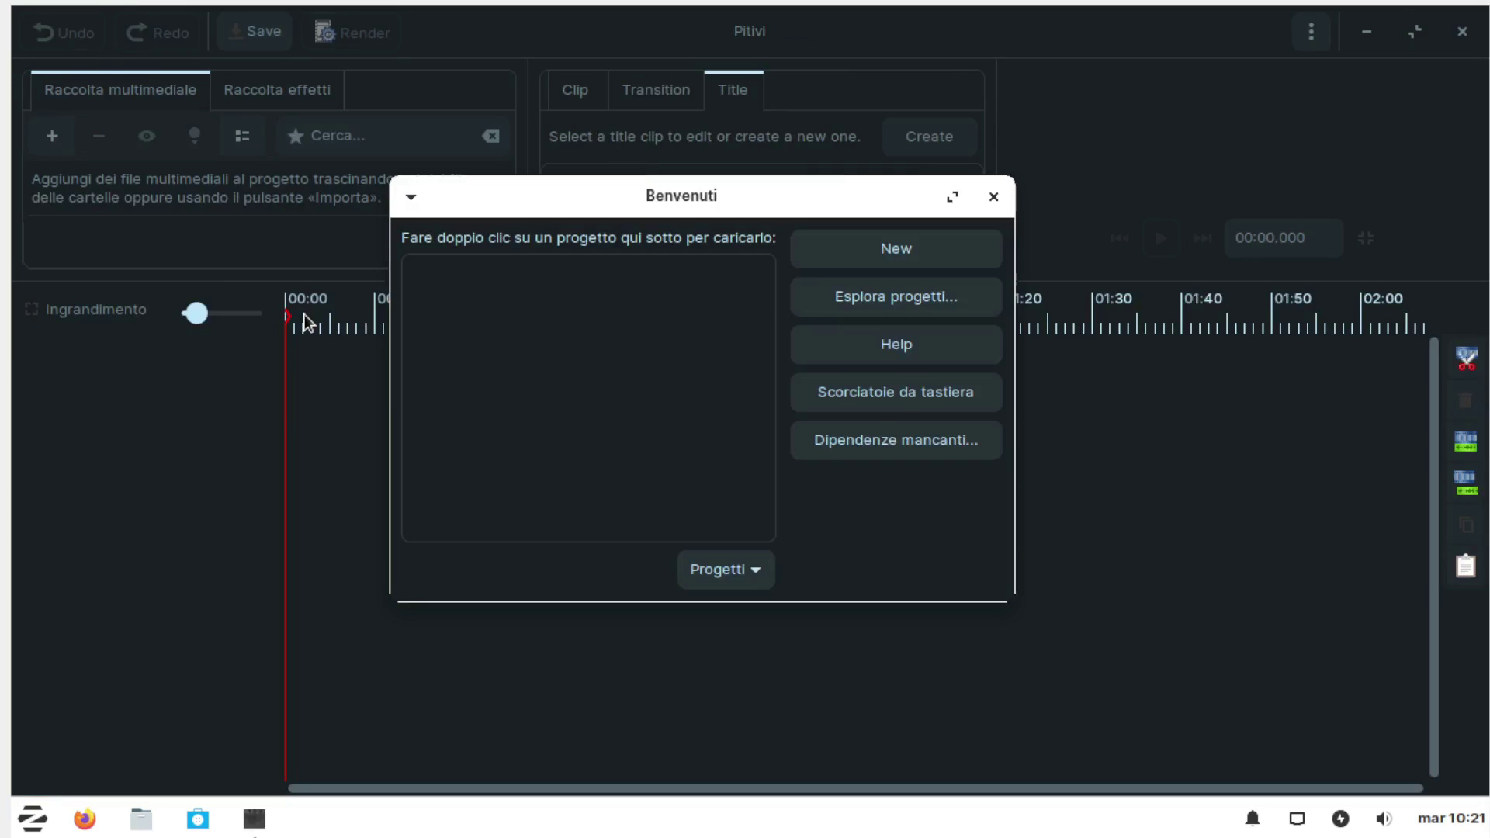
pyautogui.click(995, 198)
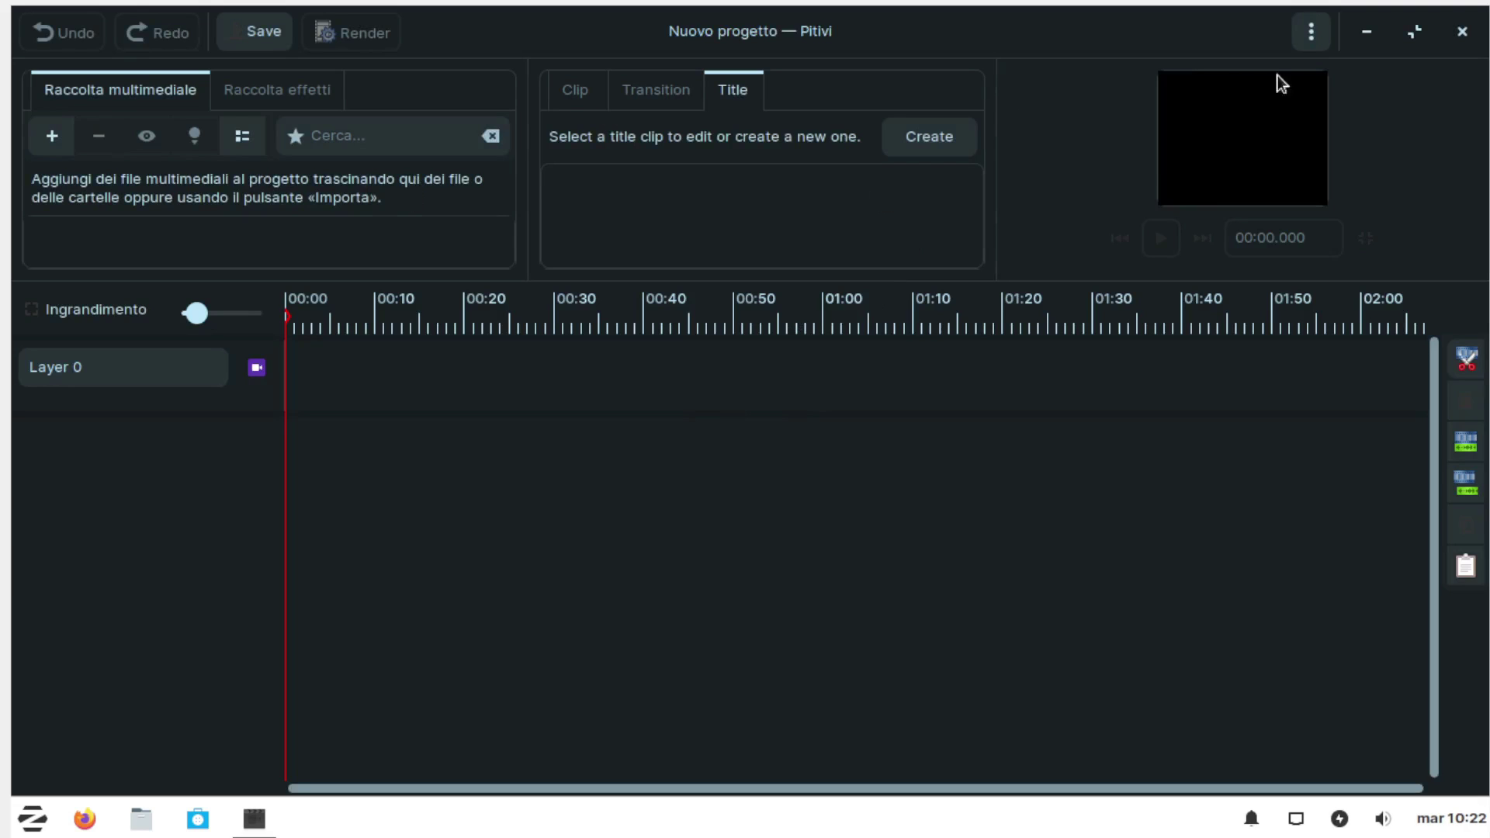
pyautogui.click(1462, 35)
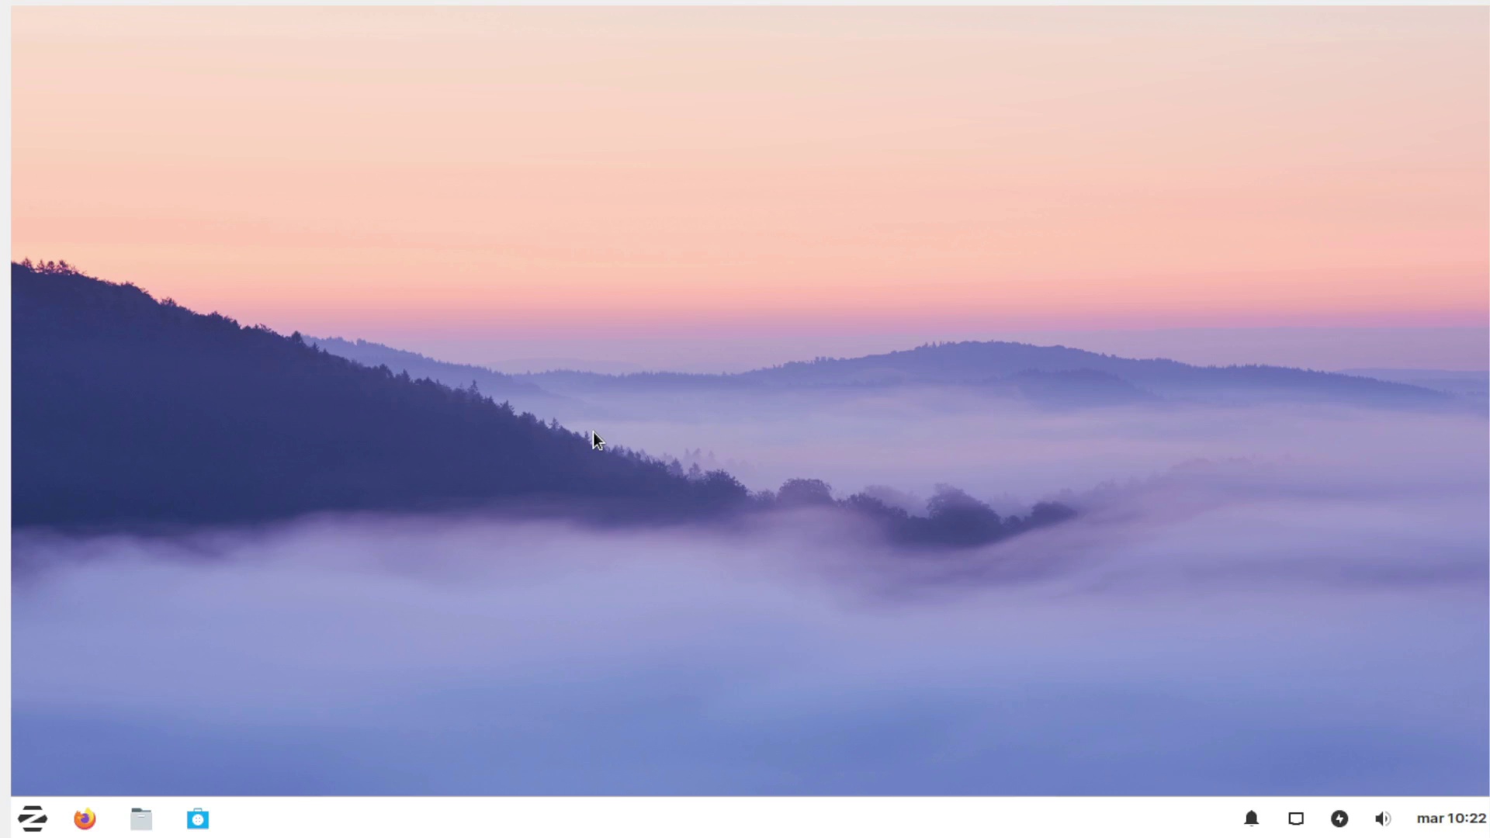
# Step: Open the system Impostazioni window, move it higher, review its Personale, Hardware, Sistema and Altro sections and close it
pyautogui.press('super')
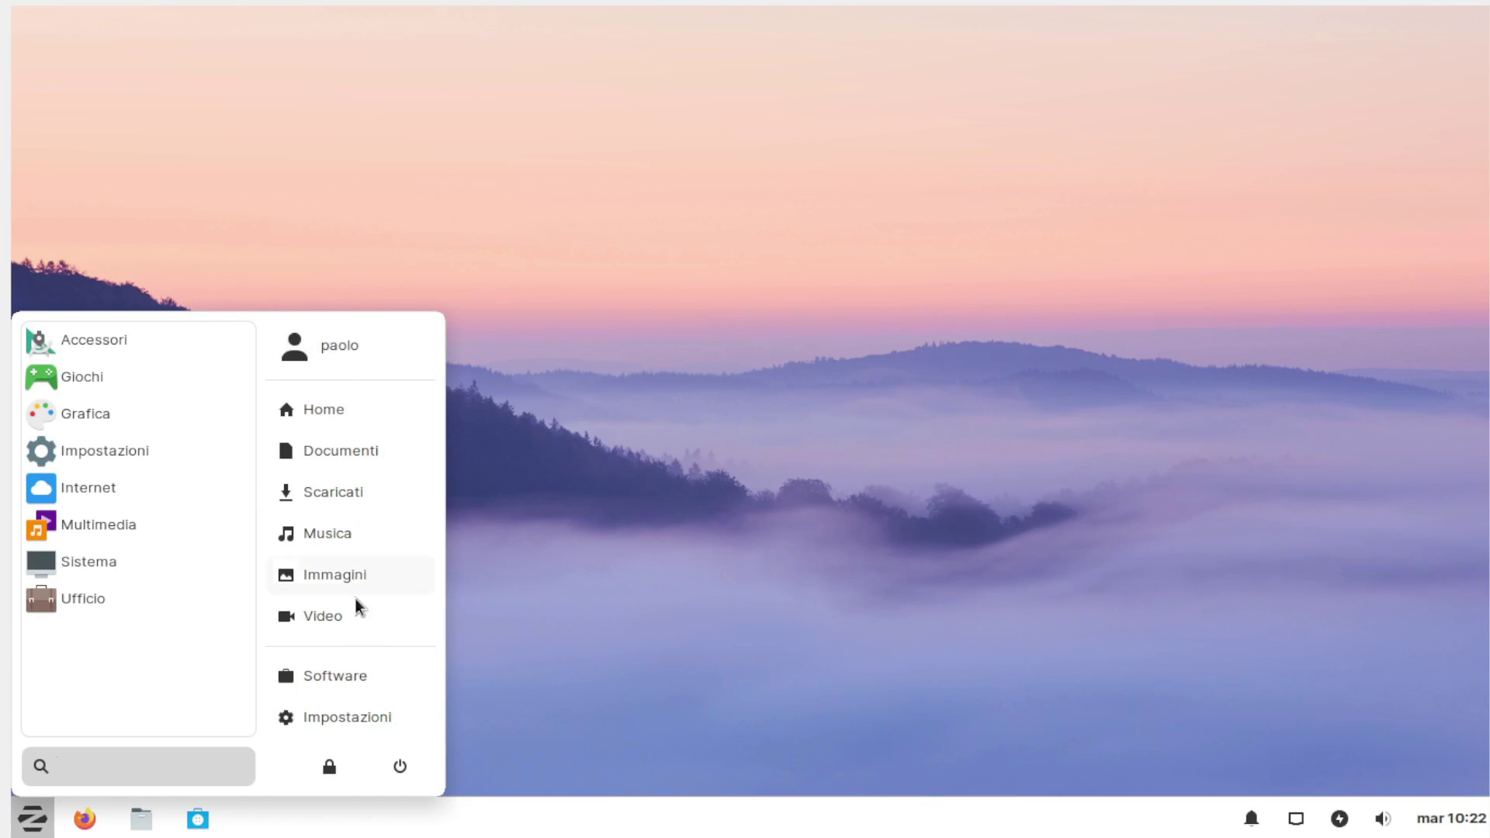
pyautogui.click(332, 717)
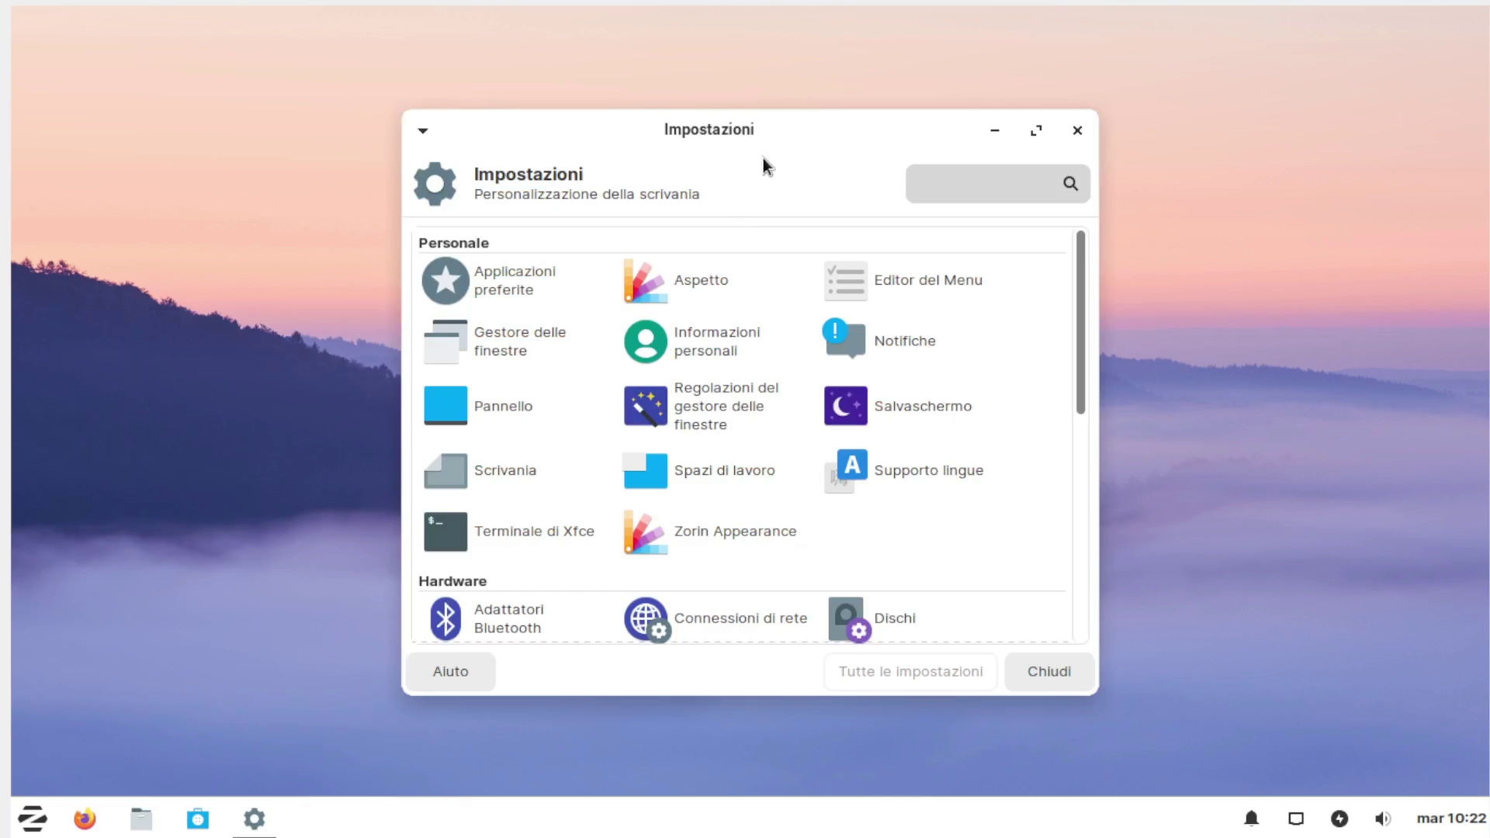
pyautogui.moveTo(770, 133); pyautogui.dragTo(745, 79)
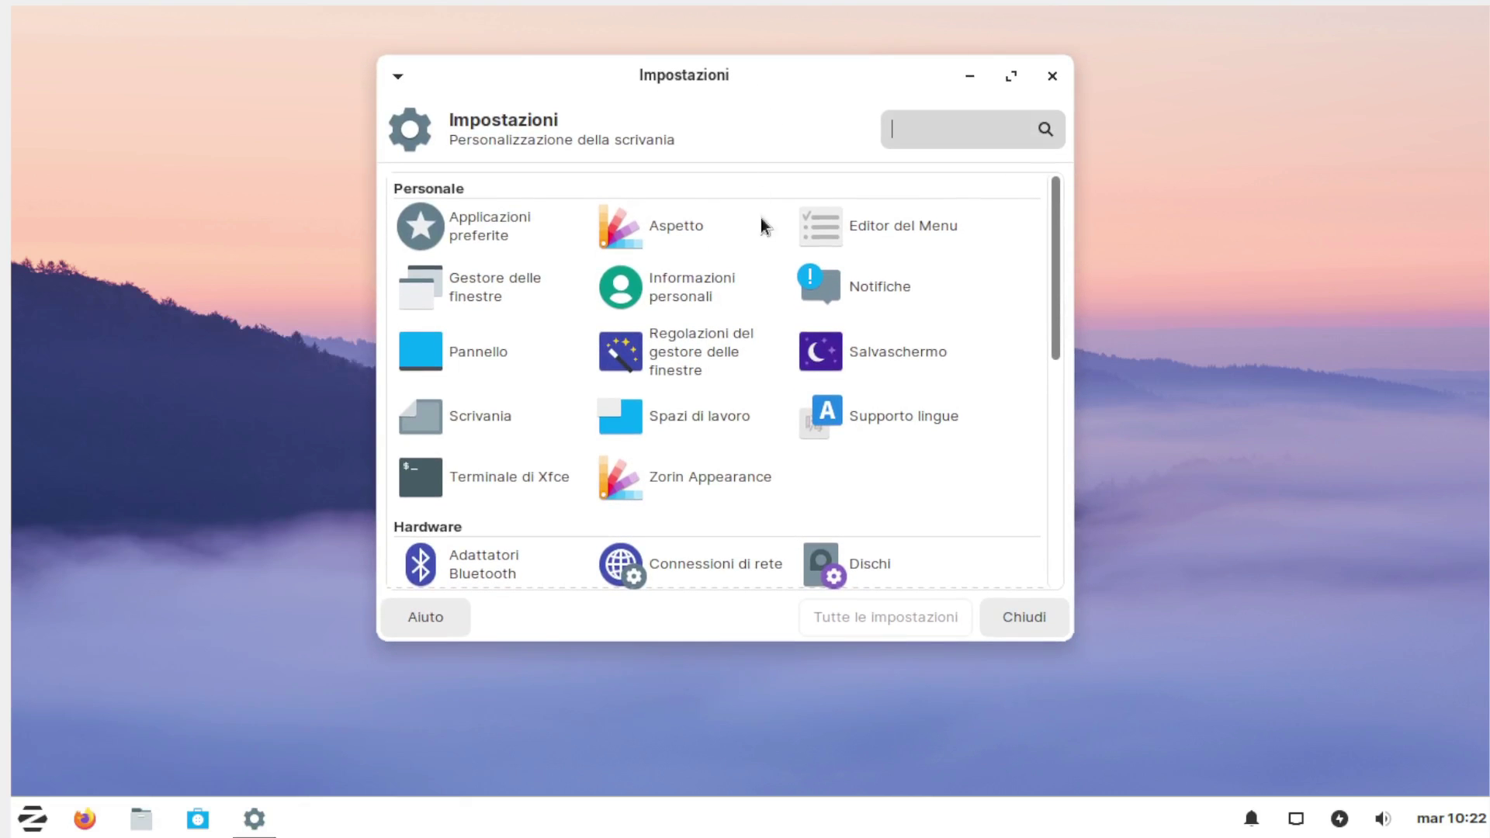
pyautogui.scroll(-5, 760, 335)
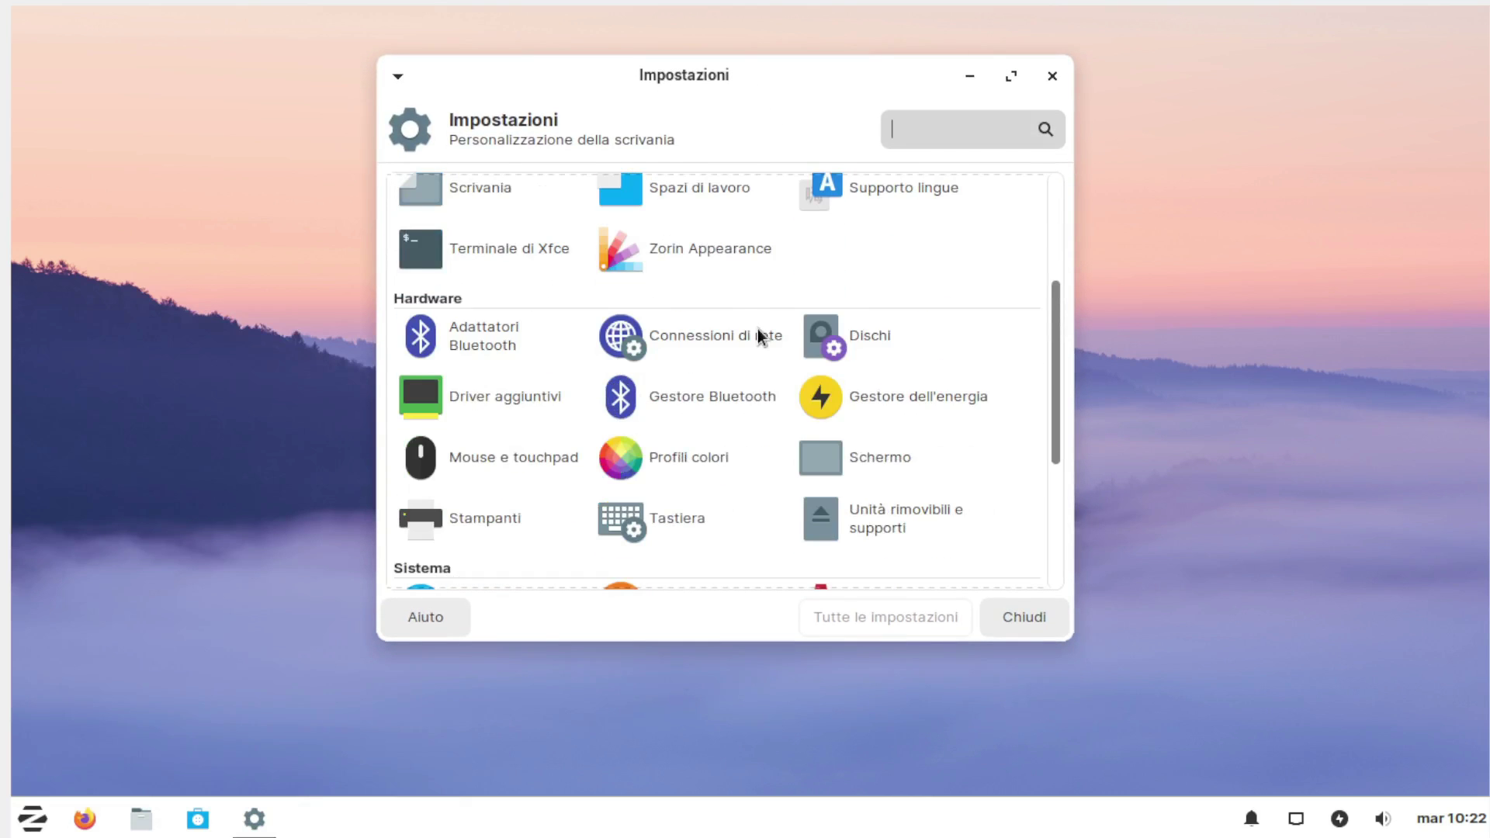
pyautogui.scroll(-6, 760, 336)
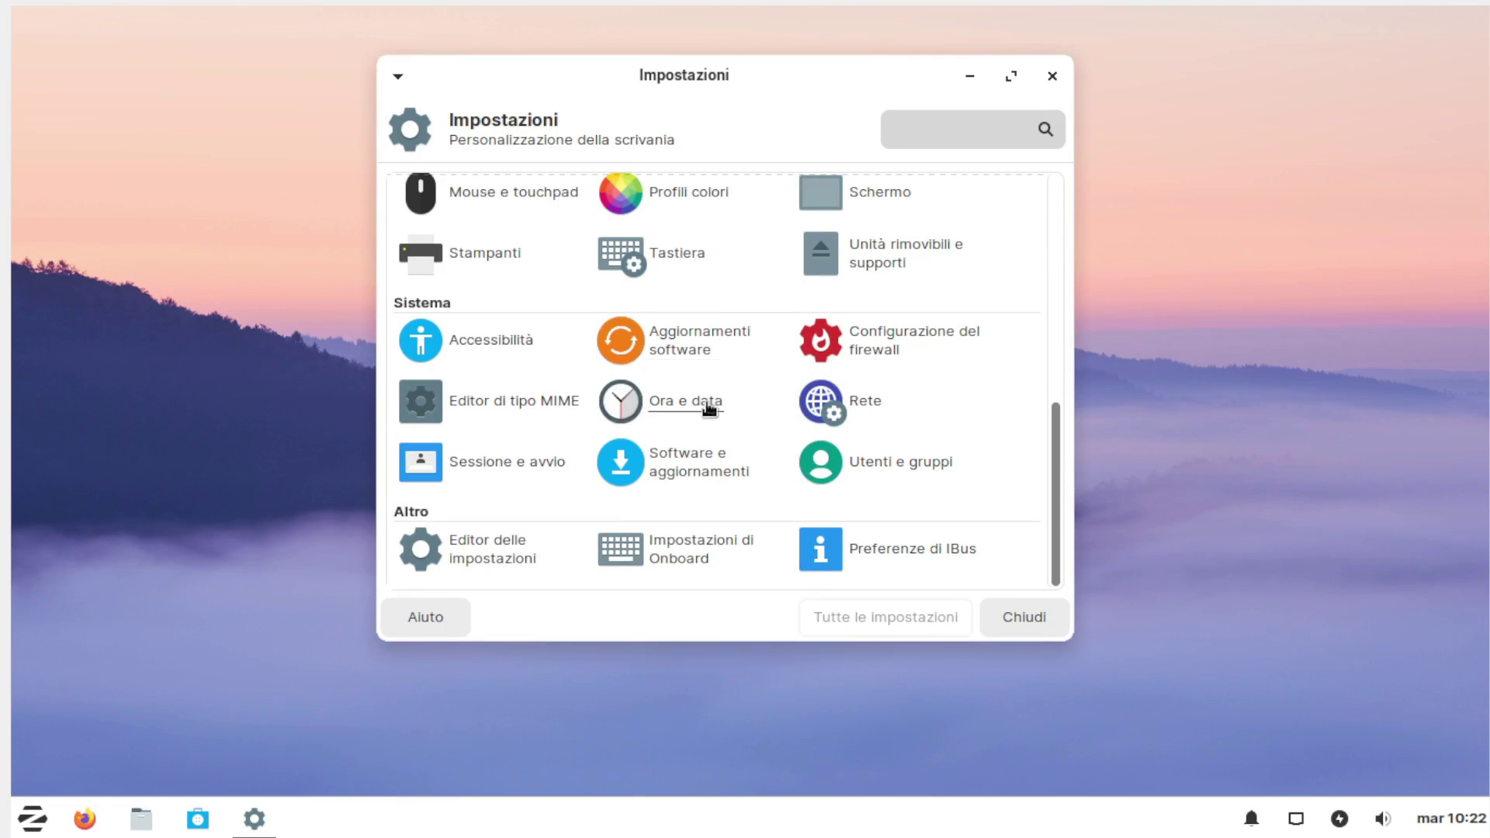
pyautogui.scroll(11, 722, 551)
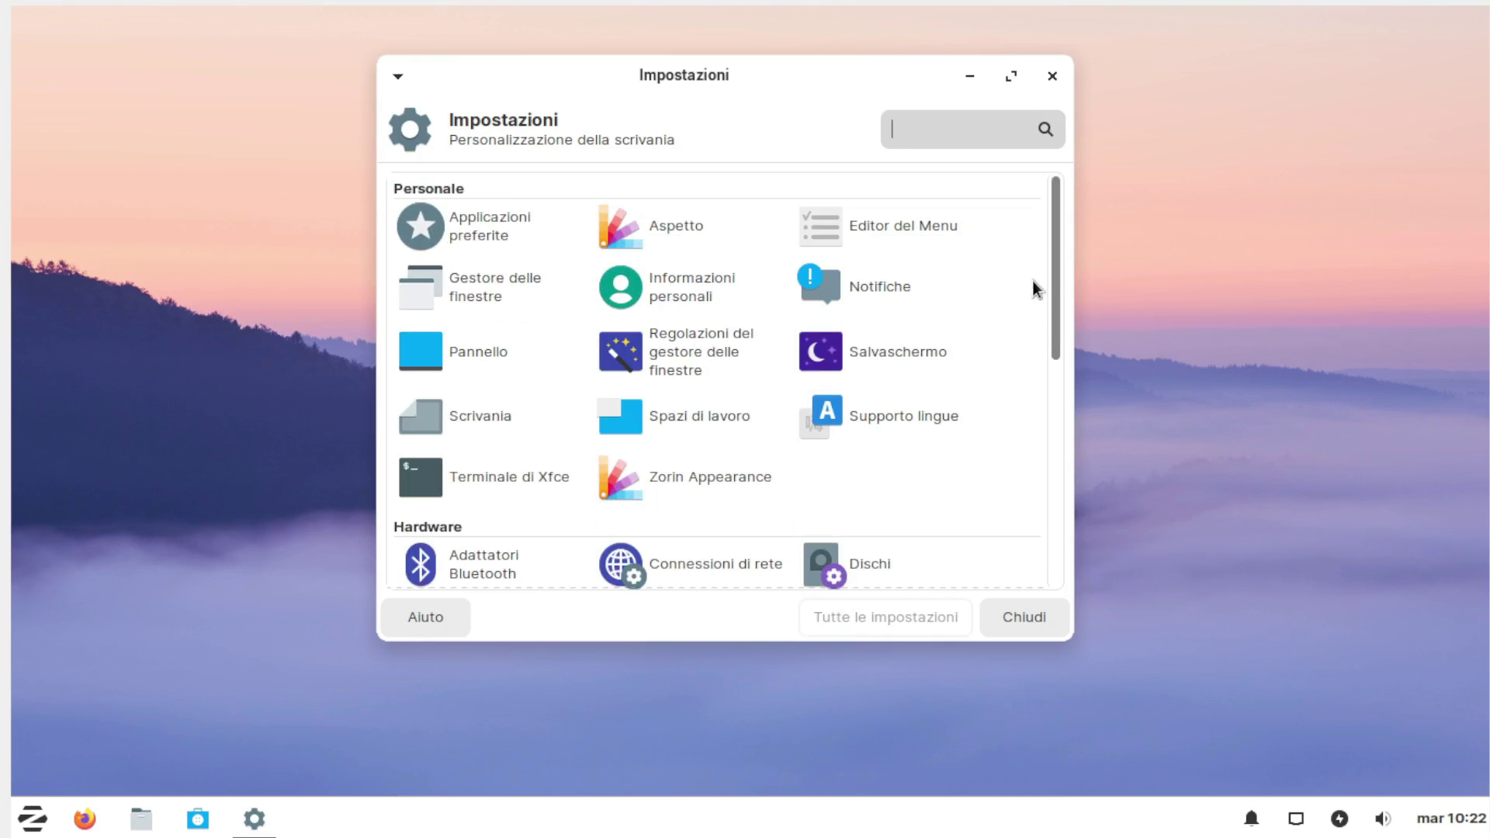
pyautogui.scroll(-10, 1026, 287)
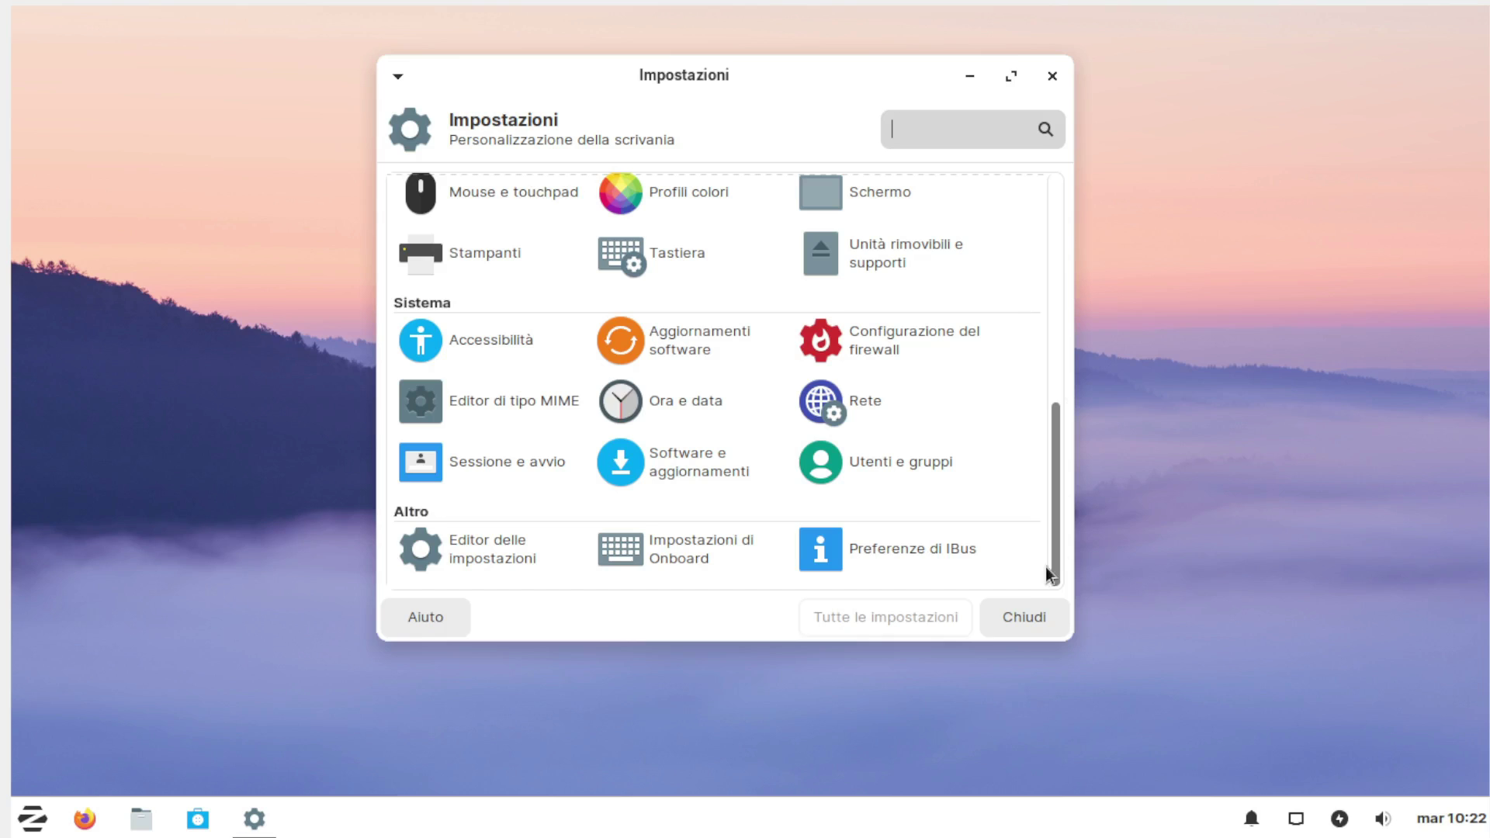
pyautogui.click(1022, 611)
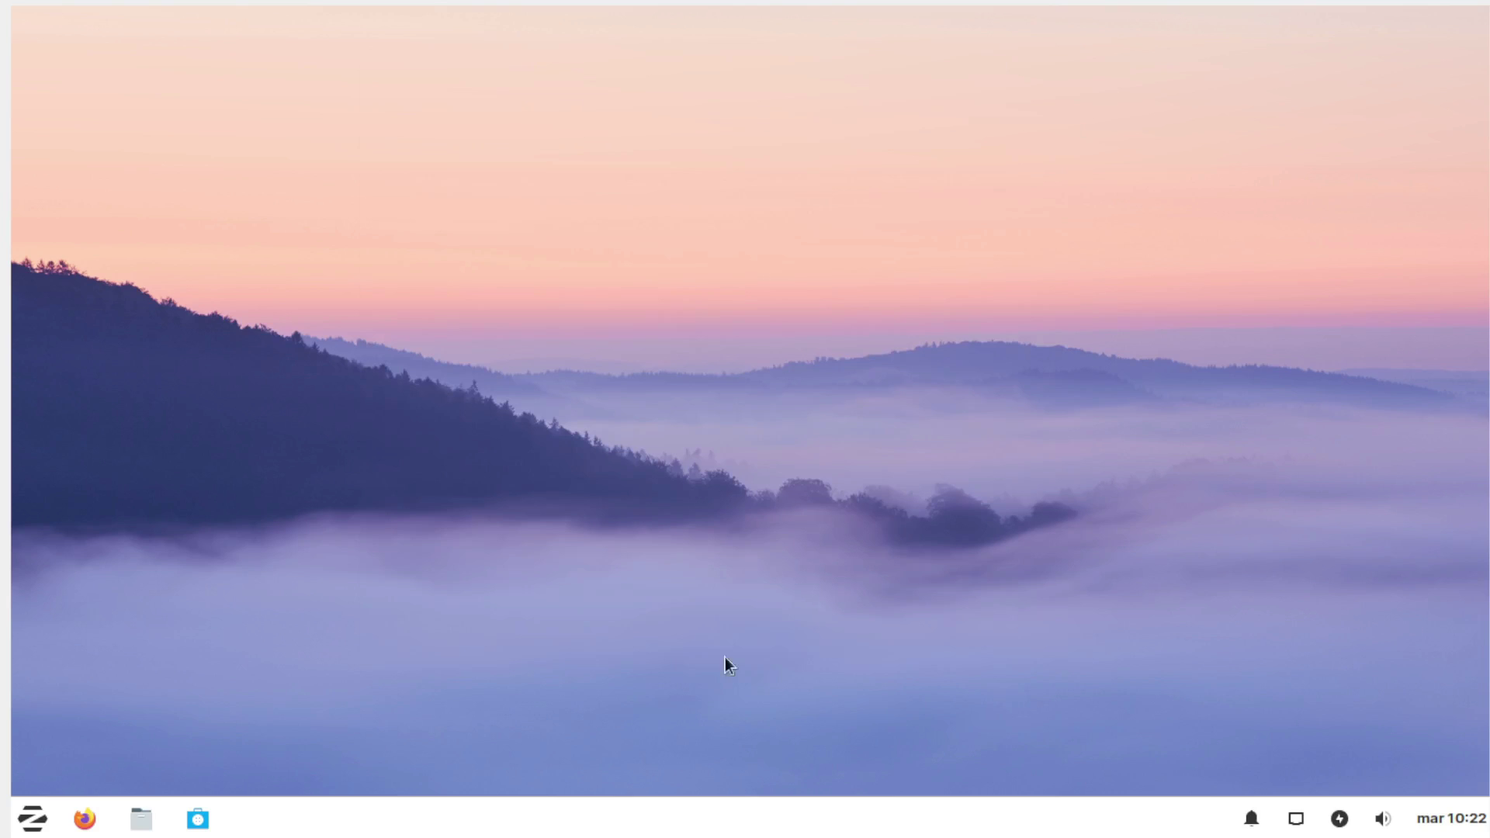
# Step: Lock the session to show the login screen
pyautogui.click(50, 821)
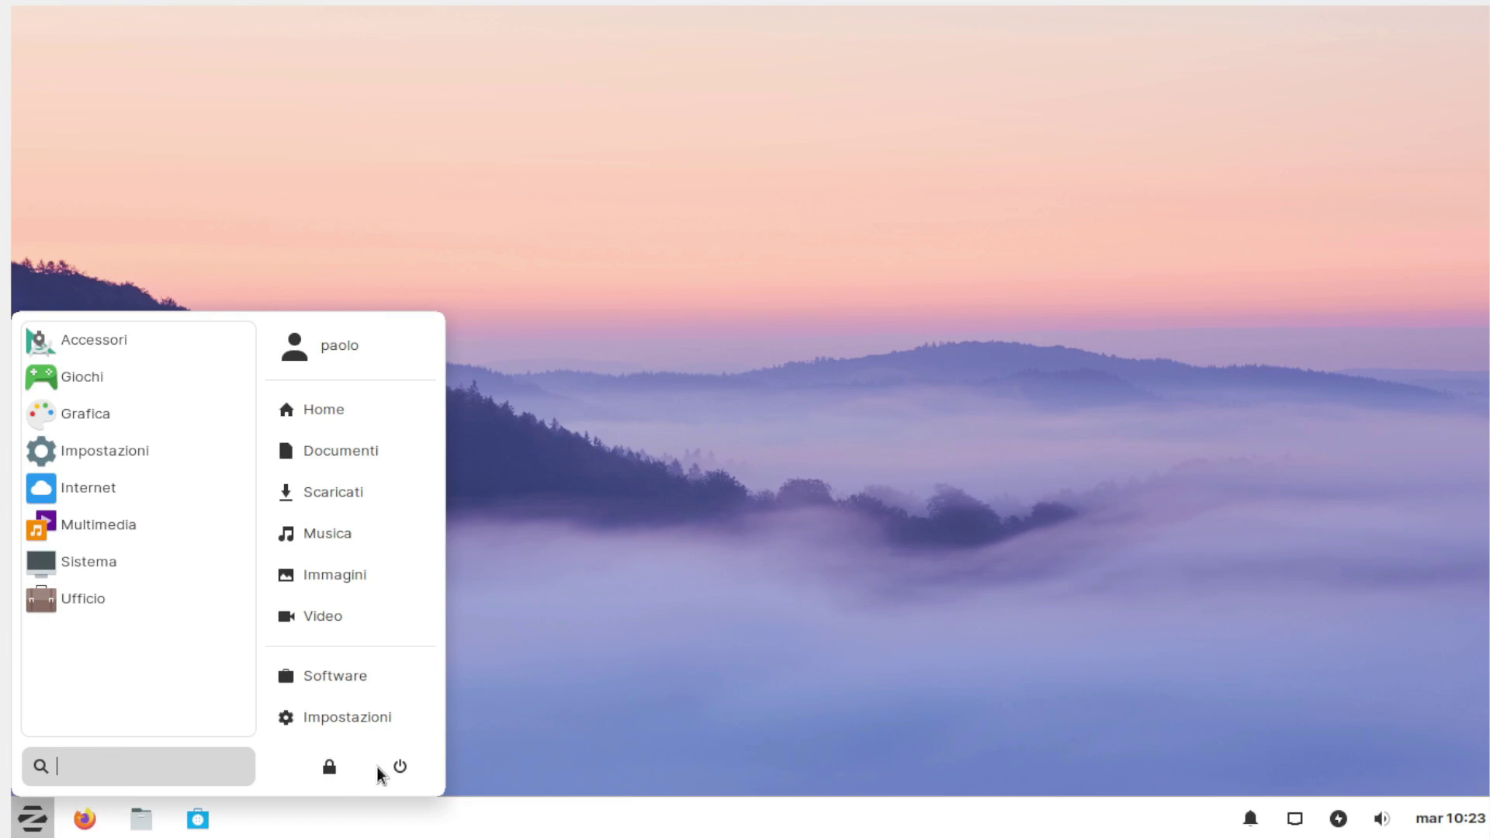
pyautogui.click(329, 767)
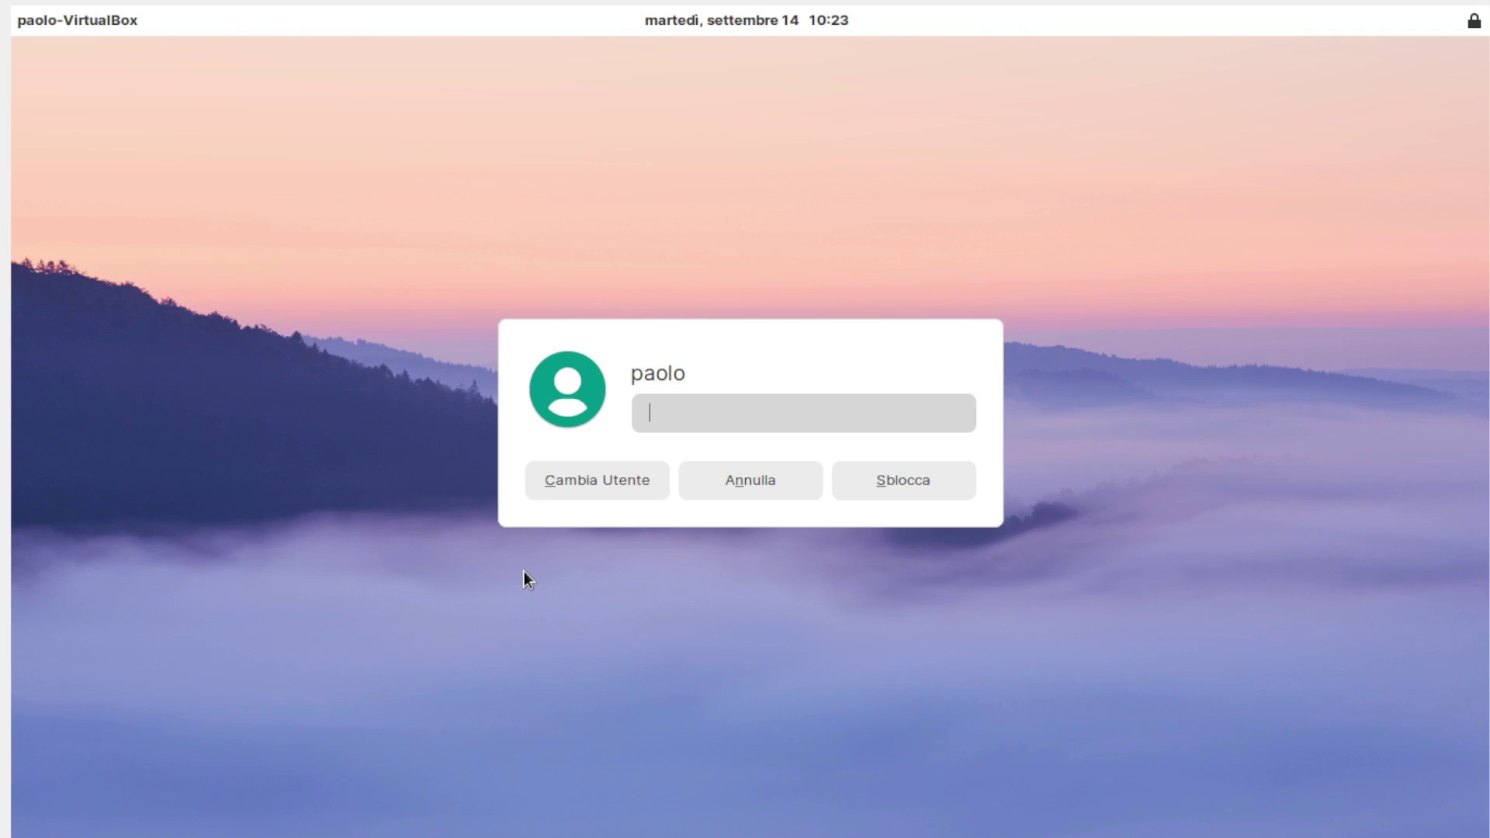